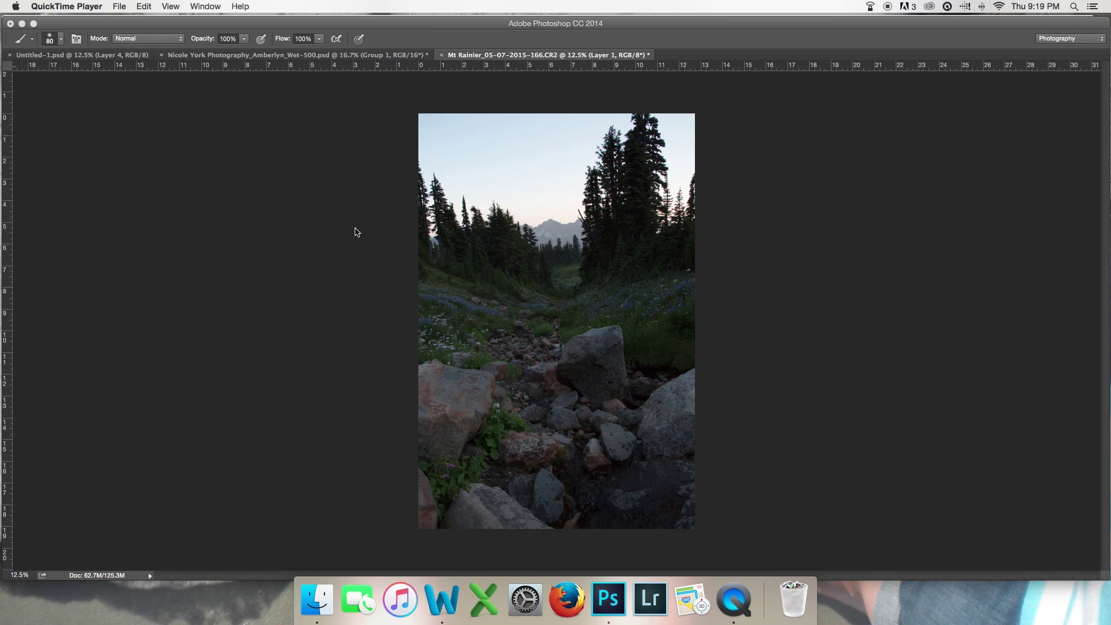
Bring the Photoshop window with the Mt Rainier document to the front.
{"action": "left_click", "coordinate": [373, 309]}
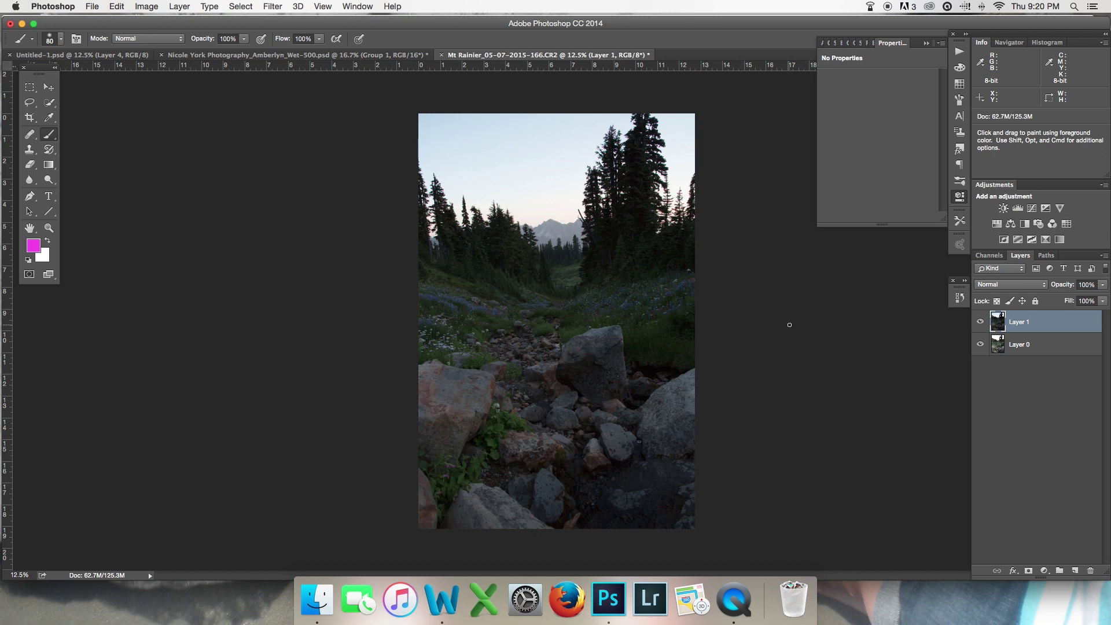
Toggle Layer 1's visibility repeatedly to compare the dark exposure with the brighter Layer 0.
{"action": "left_click", "coordinate": [981, 322]}
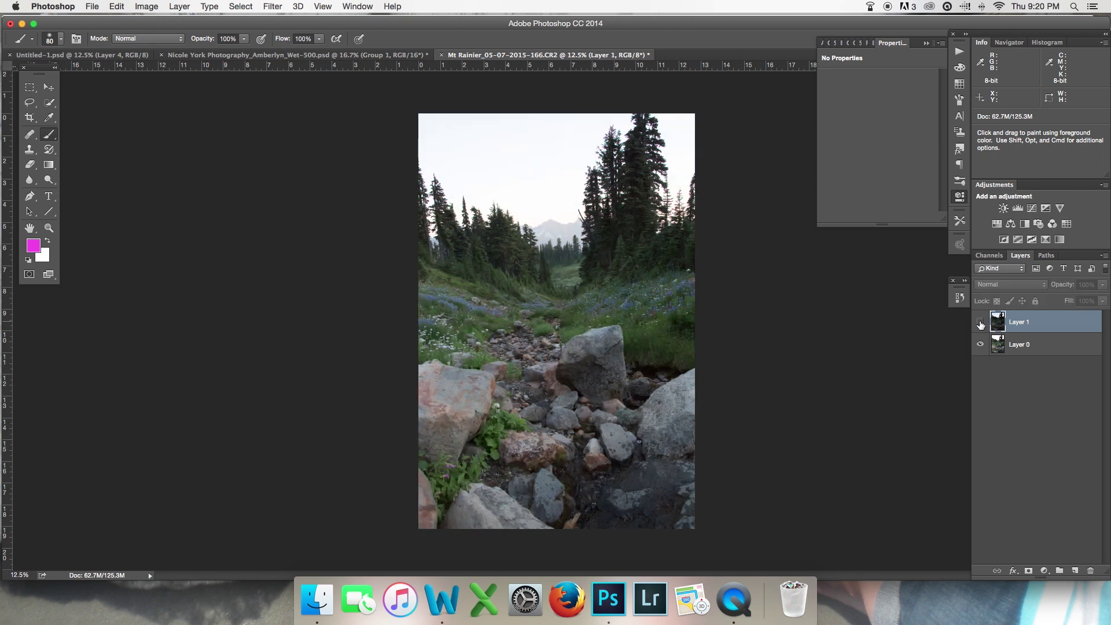
{"action": "left_click", "coordinate": [980, 322]}
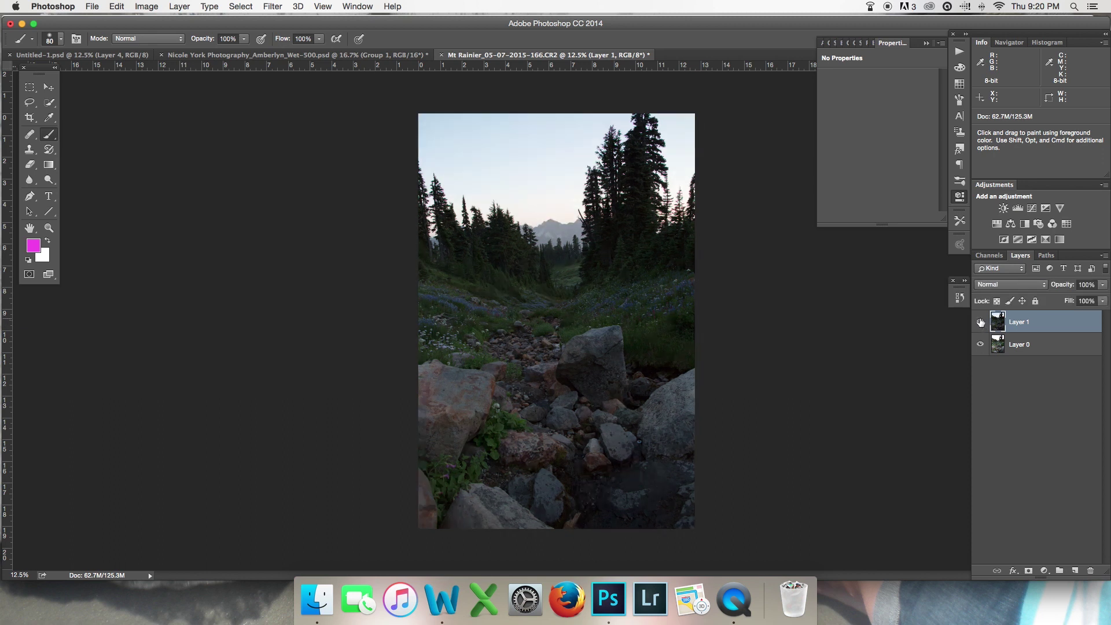
{"action": "left_click", "coordinate": [981, 323]}
{"action": "left_click", "coordinate": [981, 322]}
{"action": "left_click", "coordinate": [980, 322]}
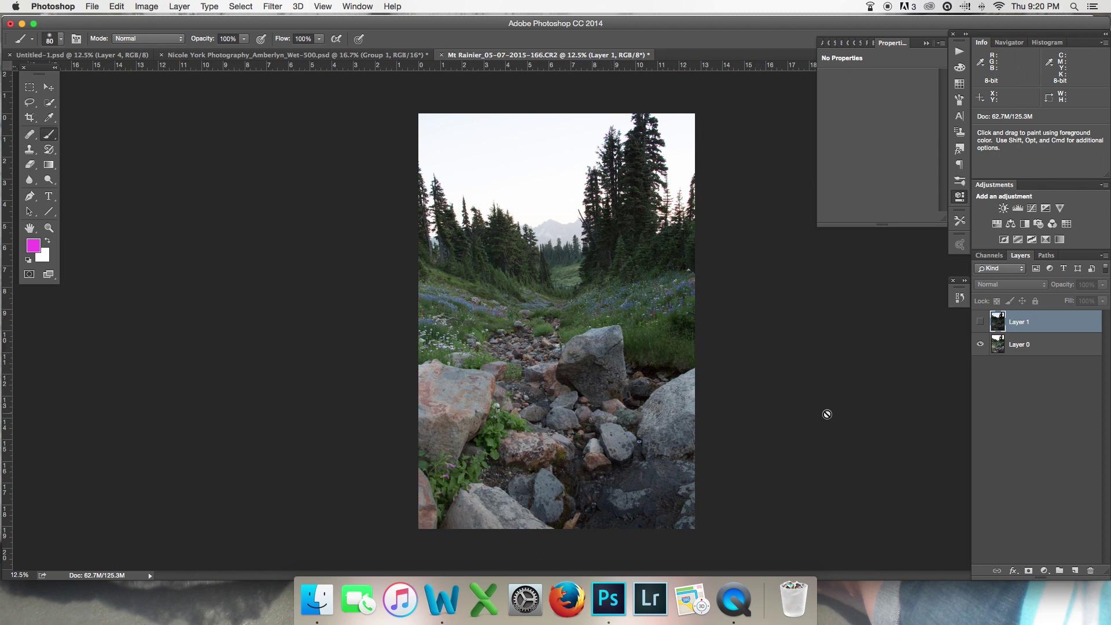
{"action": "left_click", "coordinate": [981, 322]}
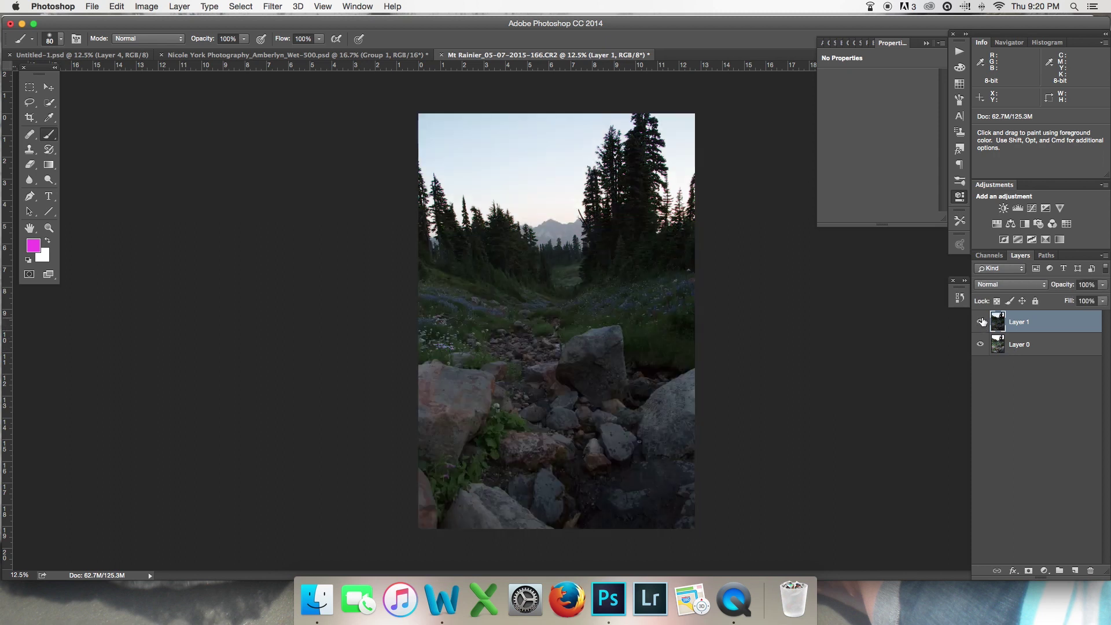
{"action": "left_click", "coordinate": [981, 321]}
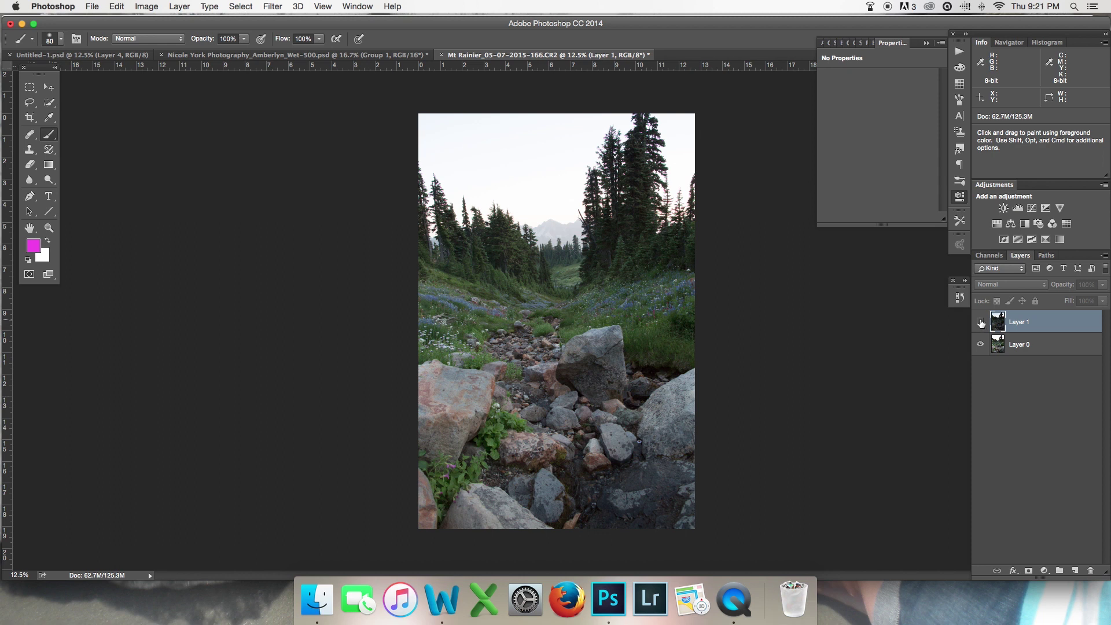
{"action": "left_click", "coordinate": [981, 322]}
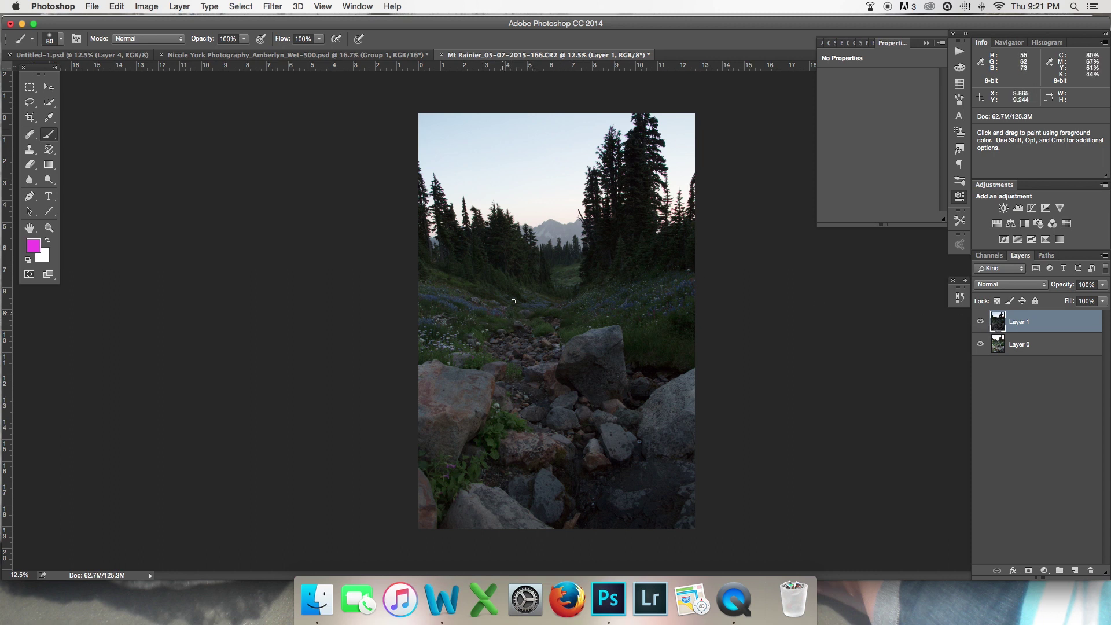
Add a mask to Layer 1, paint a magenta test stroke on its pixels, then invert the mask.
{"action": "left_click", "coordinate": [1028, 572]}
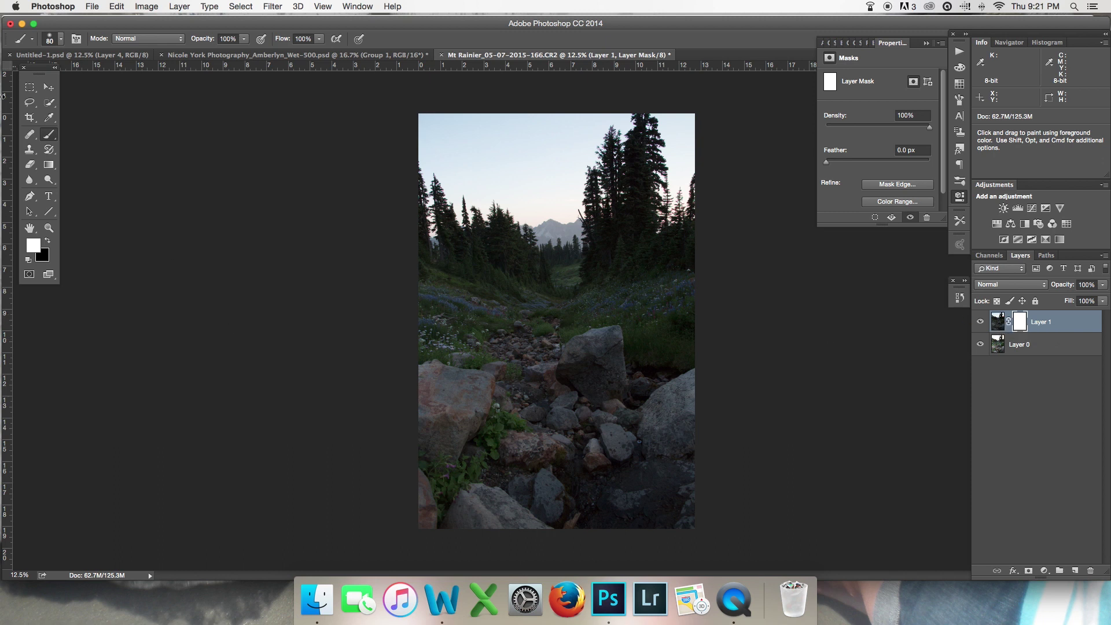
{"action": "left_click", "coordinate": [998, 321]}
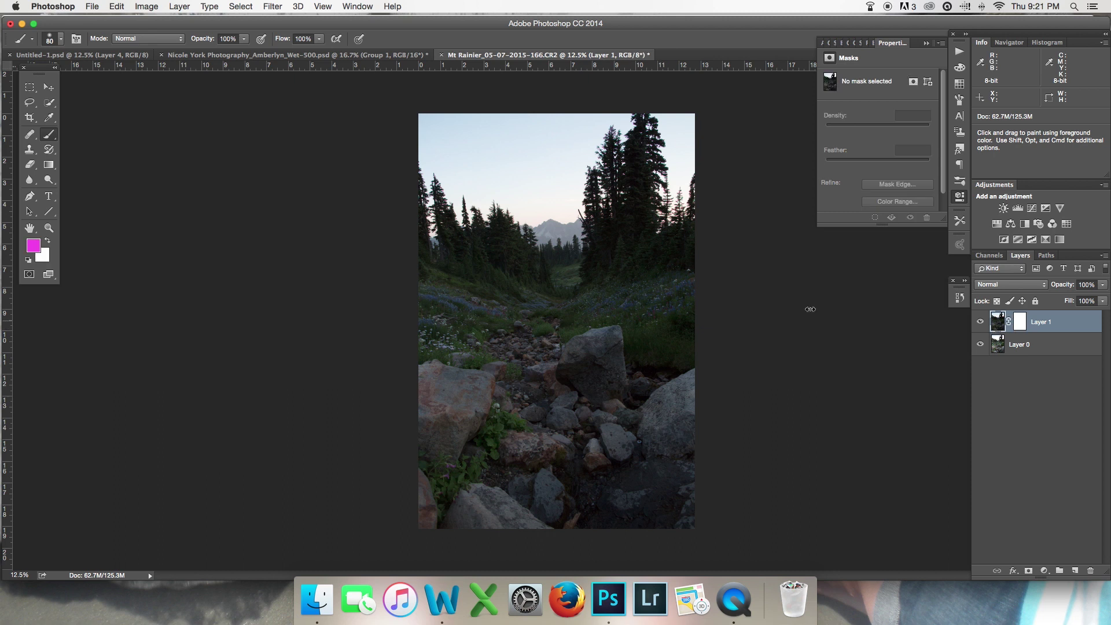
{"action": "mouse_move", "coordinate": [497, 136]}
{"action": "left_mouse_down"}
{"action": "mouse_move", "coordinate": [451, 179]}
{"action": "mouse_move", "coordinate": [579, 161]}
{"action": "mouse_move", "coordinate": [489, 253]}
{"action": "left_mouse_up"}
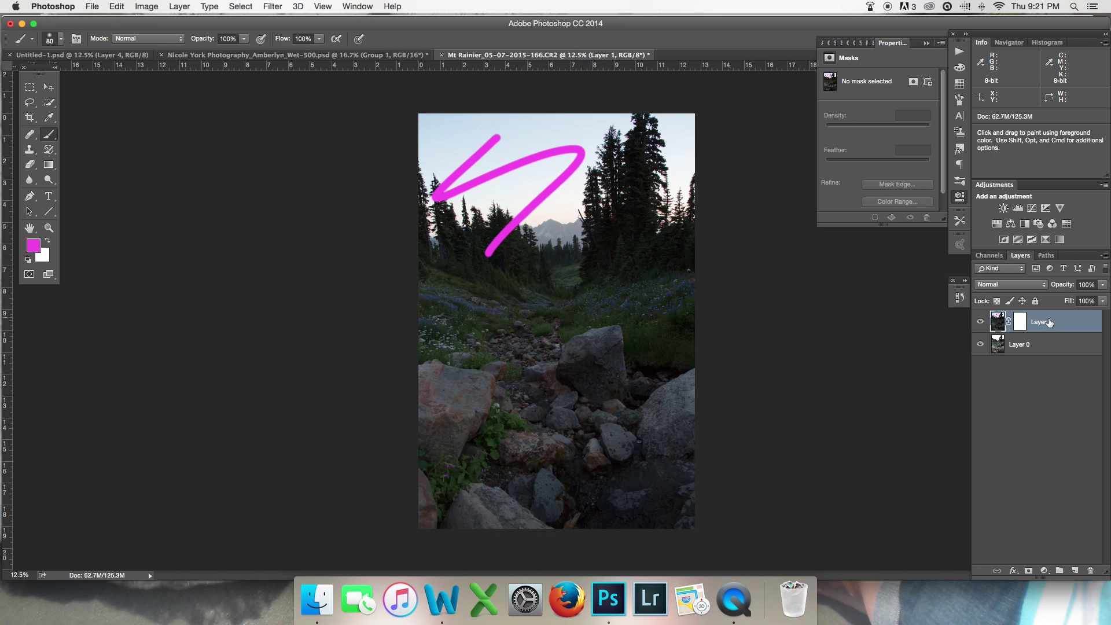
{"action": "left_click", "coordinate": [1021, 327]}
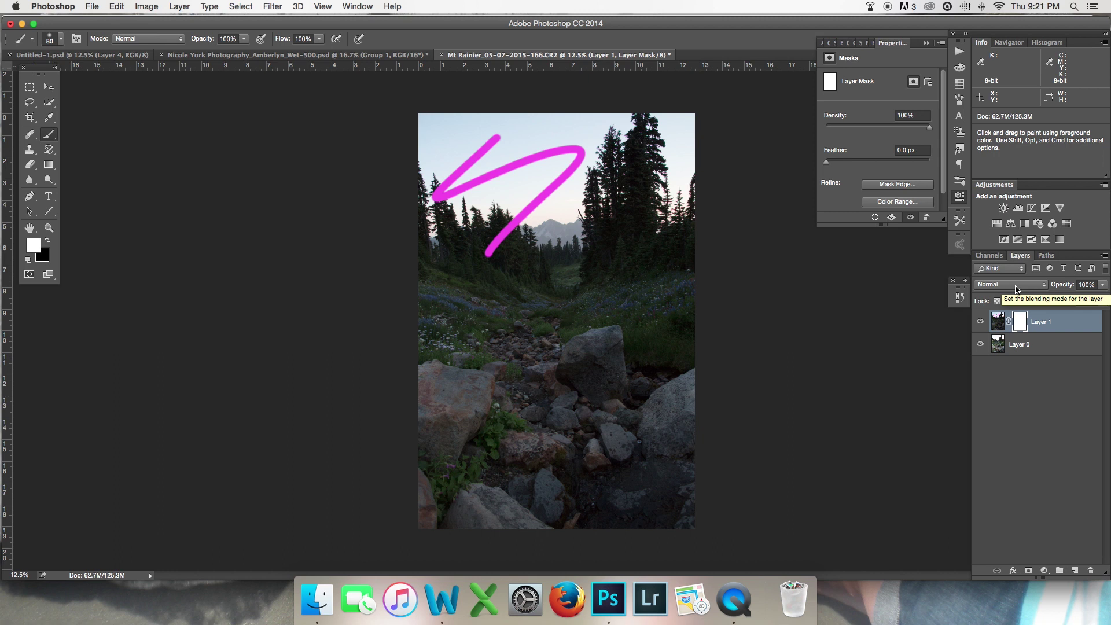
{"action": "key", "text": "super+i"}
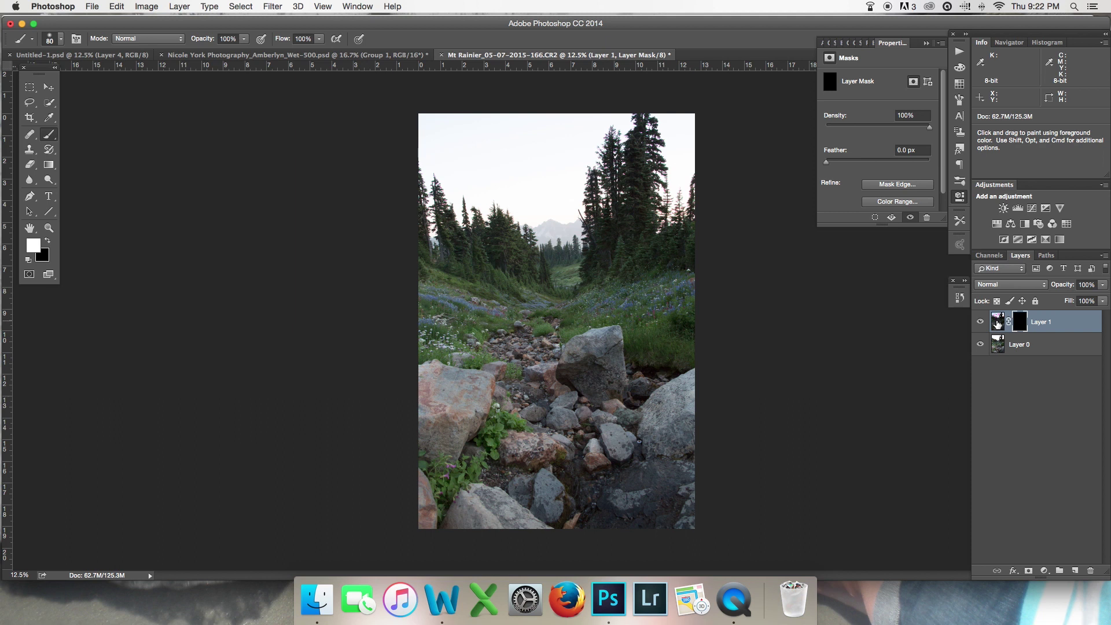
Test-paint the inverted mask with black and a larger brush, then paint magenta on Layer 1's pixels.
{"action": "mouse_move", "coordinate": [527, 158]}
{"action": "left_mouse_down"}
{"action": "mouse_move", "coordinate": [537, 205]}
{"action": "mouse_move", "coordinate": [553, 172]}
{"action": "mouse_move", "coordinate": [543, 157]}
{"action": "left_mouse_up"}
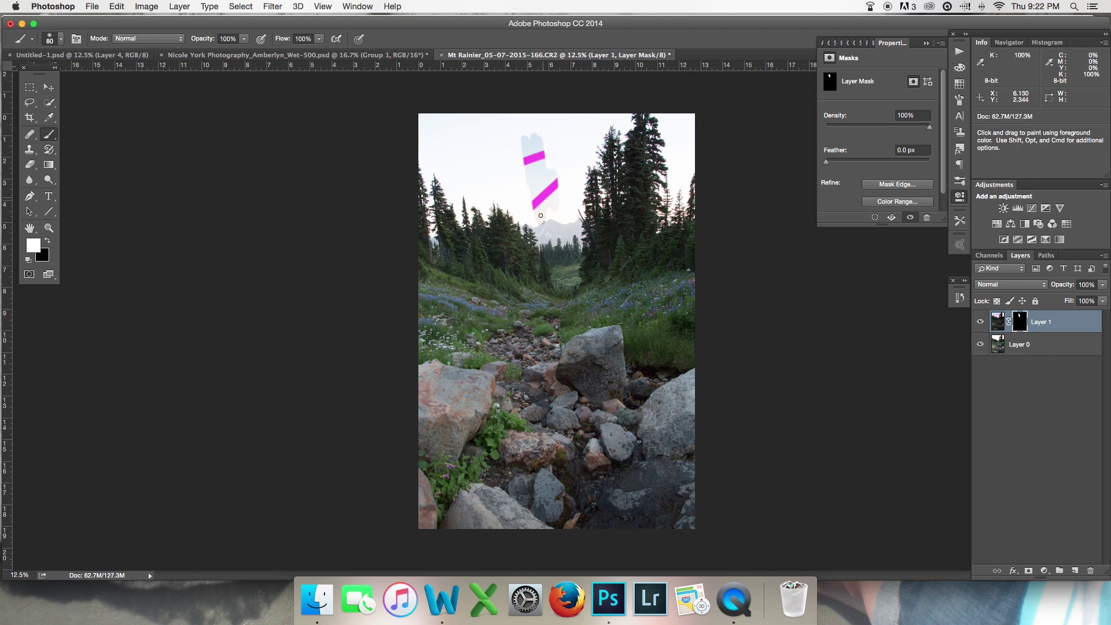
{"action": "key", "text": "x"}
{"action": "key", "text": "bracketright"}
{"action": "key", "text": "bracketright"}
{"action": "key", "text": "bracketright"}
{"action": "key", "text": "bracketright"}
{"action": "key", "text": "bracketright"}
{"action": "mouse_move", "coordinate": [527, 141]}
{"action": "left_mouse_down"}
{"action": "mouse_move", "coordinate": [516, 169]}
{"action": "mouse_move", "coordinate": [550, 166]}
{"action": "mouse_move", "coordinate": [561, 186]}
{"action": "mouse_move", "coordinate": [553, 231]}
{"action": "left_mouse_up"}
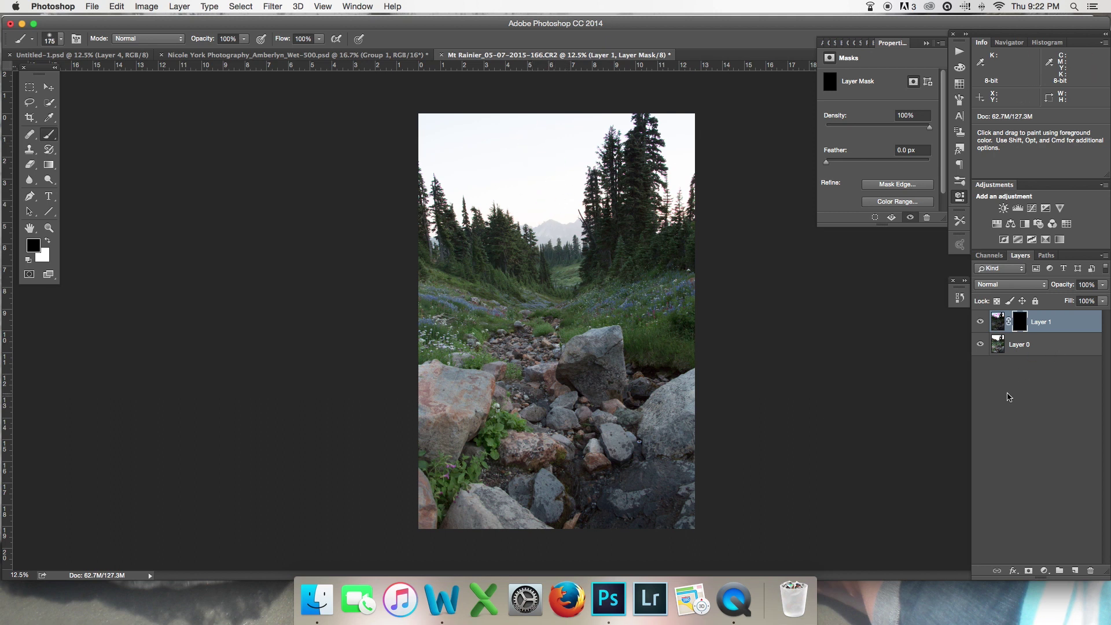
{"action": "left_click", "coordinate": [998, 323]}
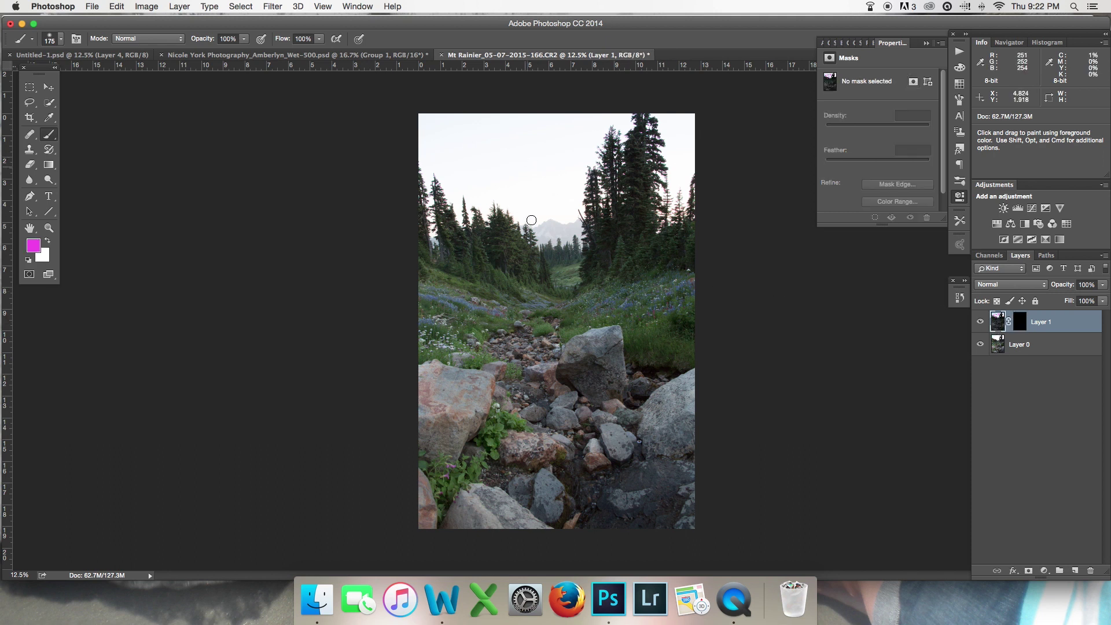
{"action": "mouse_move", "coordinate": [566, 187]}
{"action": "left_mouse_down"}
{"action": "mouse_move", "coordinate": [476, 211]}
{"action": "mouse_move", "coordinate": [554, 210]}
{"action": "mouse_move", "coordinate": [528, 201]}
{"action": "left_mouse_up"}
Delete the Brush Tool and Invert history states back to Add Layer Mask, reselecting Layer 1's mask.
{"action": "left_click", "coordinate": [961, 294]}
{"action": "left_click", "coordinate": [912, 316]}
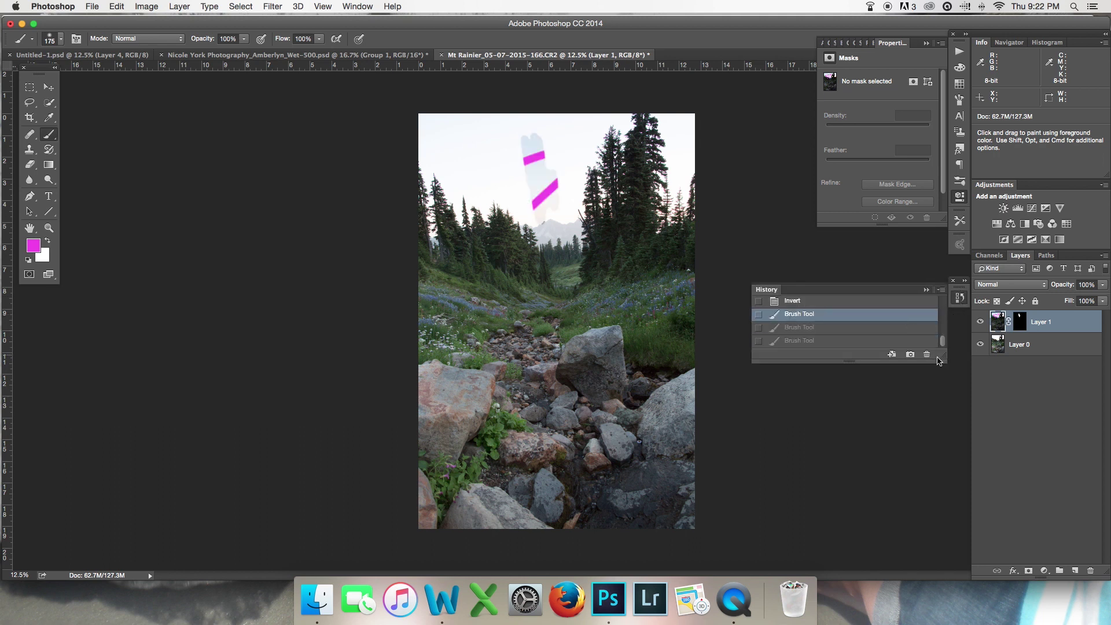
{"action": "left_click", "coordinate": [927, 354]}
{"action": "key", "text": "Return"}
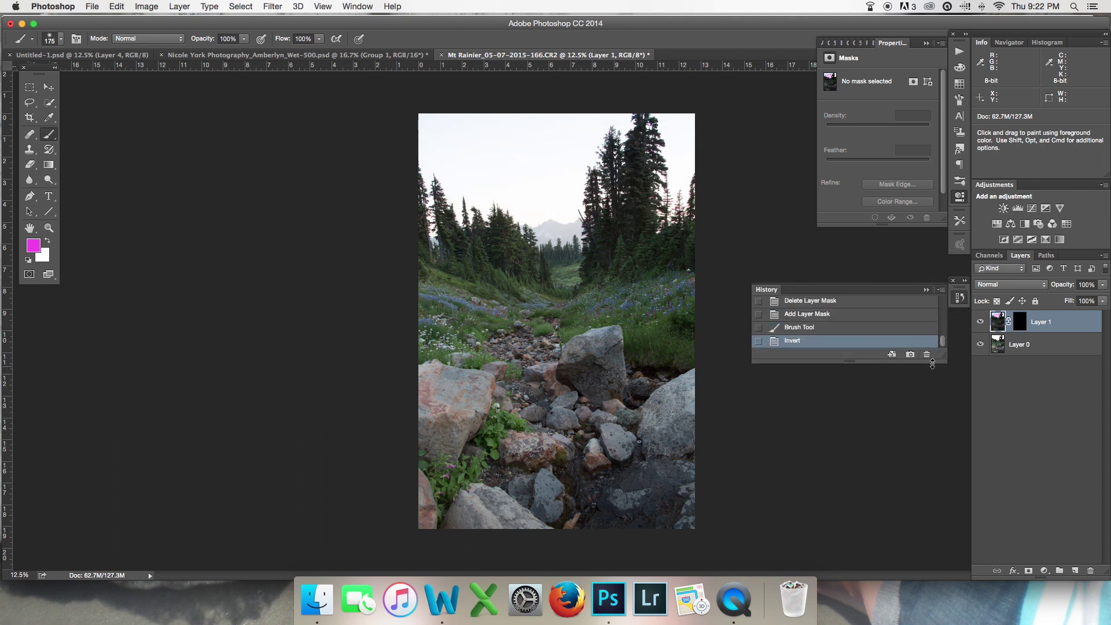
{"action": "left_click", "coordinate": [895, 327]}
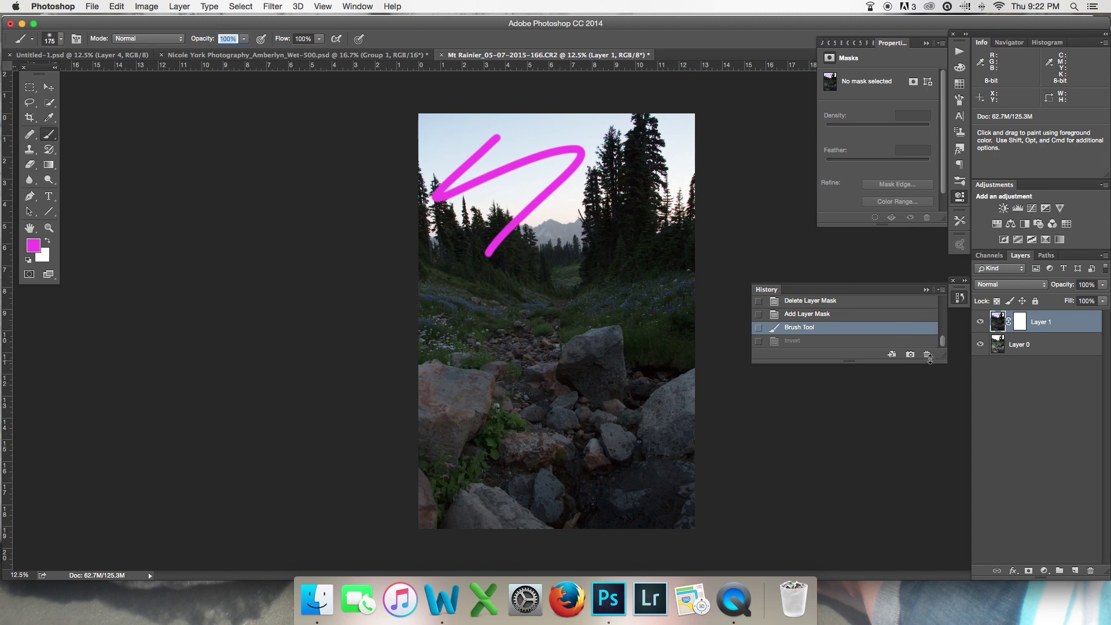
{"action": "left_click", "coordinate": [927, 355]}
{"action": "key", "text": "Return"}
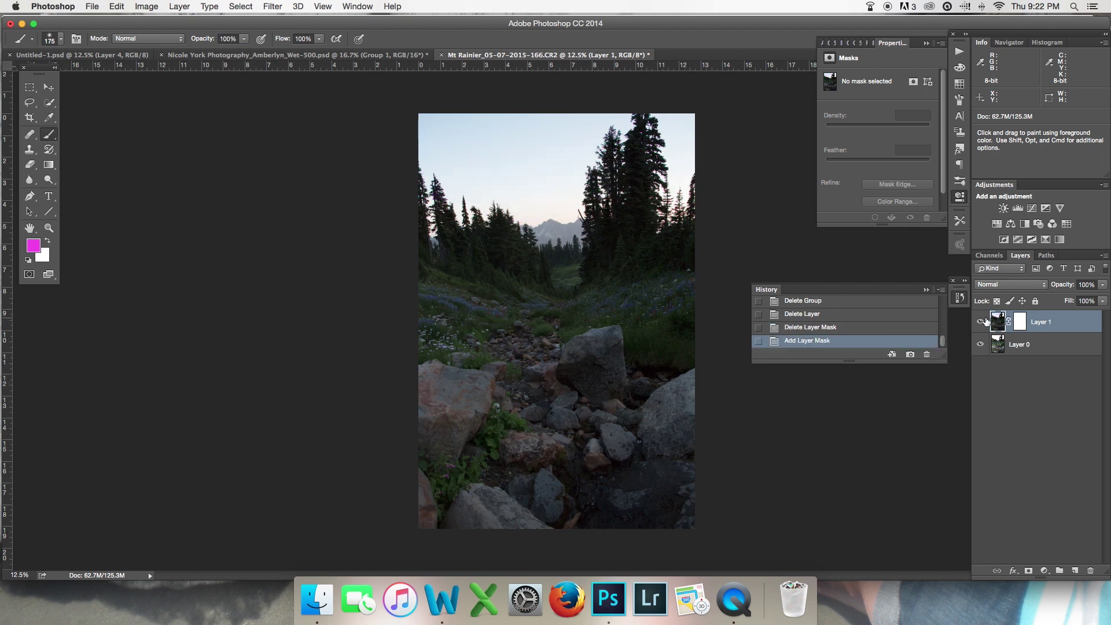
{"action": "left_click", "coordinate": [927, 289]}
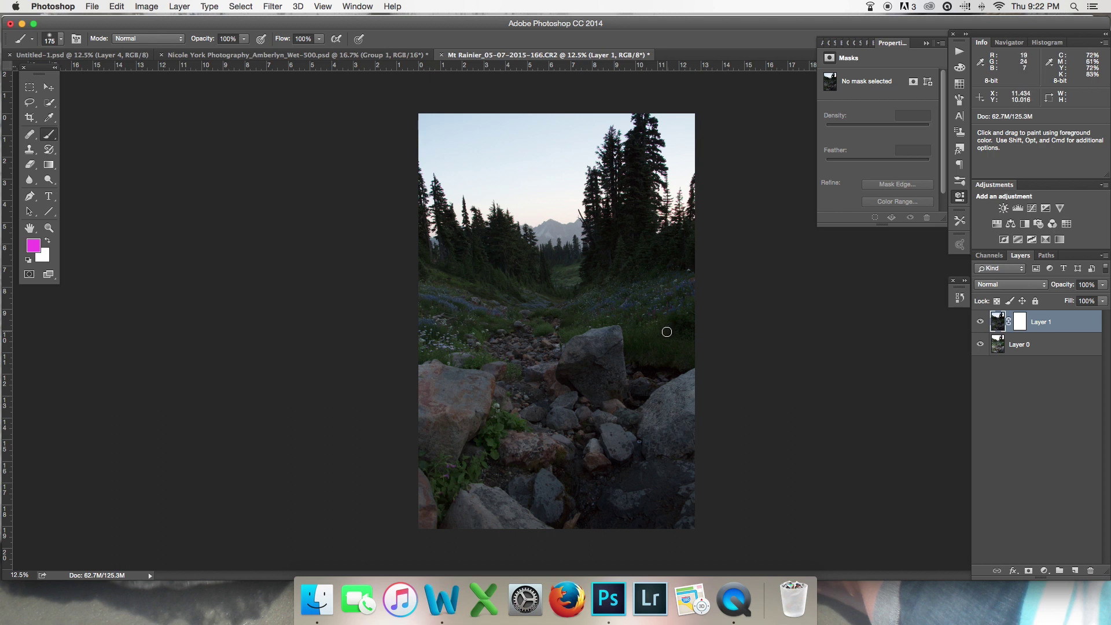
{"action": "left_click", "coordinate": [1019, 321]}
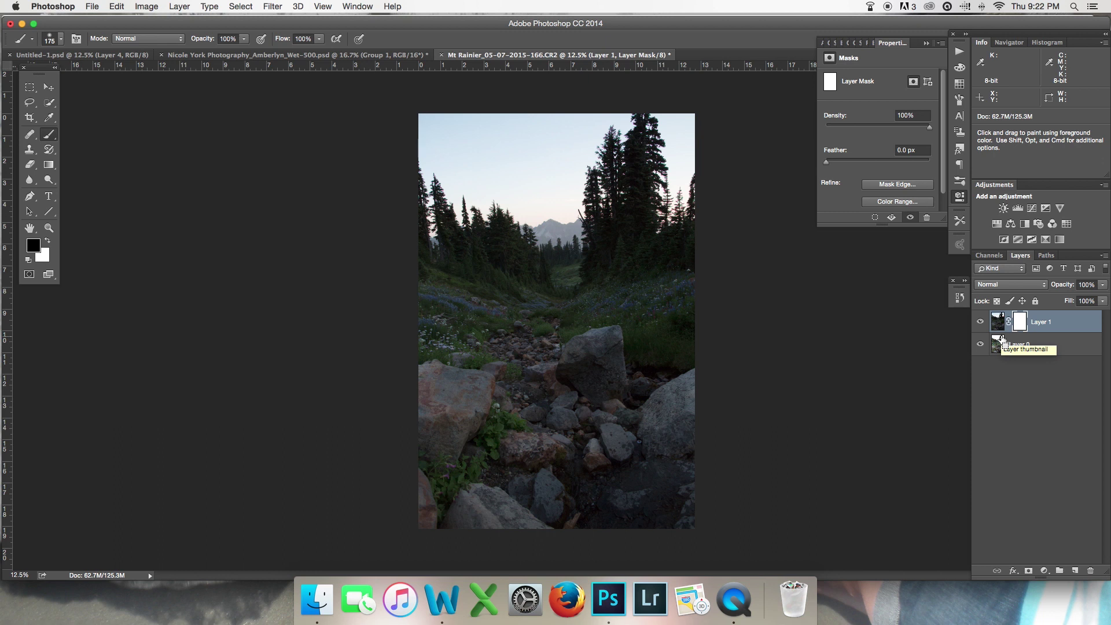
Invert Layer 1's mask to black and paint white across the upper sky and along the treeline.
{"action": "key", "text": "super+i"}
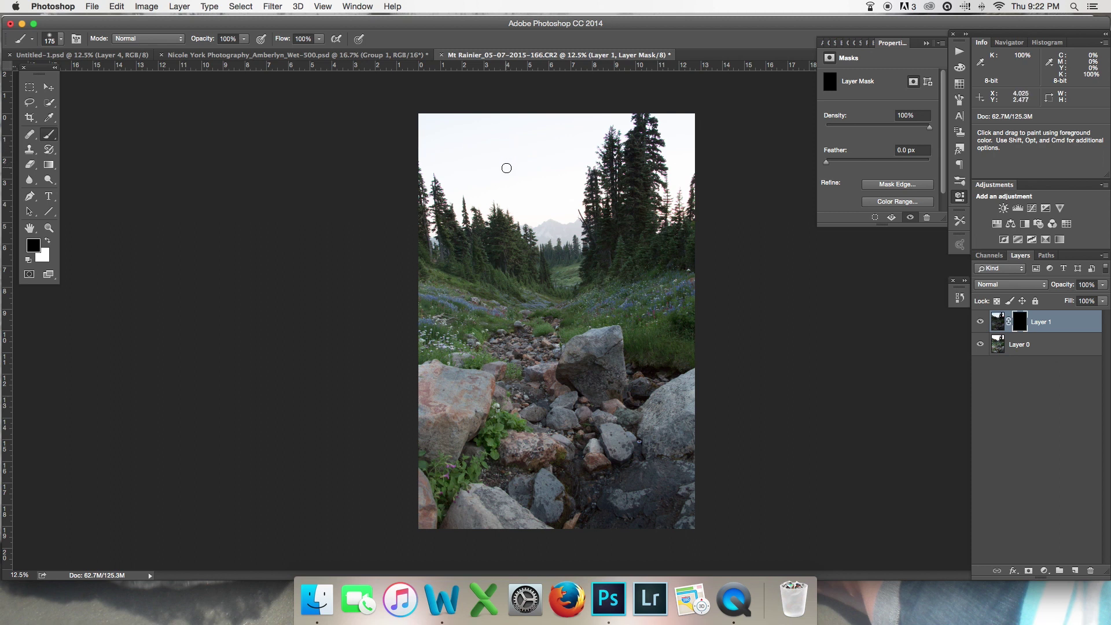
{"action": "key", "text": "x"}
{"action": "mouse_move", "coordinate": [498, 125]}
{"action": "left_mouse_down"}
{"action": "mouse_move", "coordinate": [524, 188]}
{"action": "mouse_move", "coordinate": [512, 119]}
{"action": "mouse_move", "coordinate": [530, 184]}
{"action": "mouse_move", "coordinate": [543, 193]}
{"action": "mouse_move", "coordinate": [586, 149]}
{"action": "mouse_move", "coordinate": [513, 123]}
{"action": "mouse_move", "coordinate": [495, 94]}
{"action": "mouse_move", "coordinate": [473, 137]}
{"action": "mouse_move", "coordinate": [450, 151]}
{"action": "mouse_move", "coordinate": [421, 121]}
{"action": "mouse_move", "coordinate": [484, 184]}
{"action": "mouse_move", "coordinate": [534, 216]}
{"action": "mouse_move", "coordinate": [521, 207]}
{"action": "mouse_move", "coordinate": [548, 189]}
{"action": "left_mouse_up"}
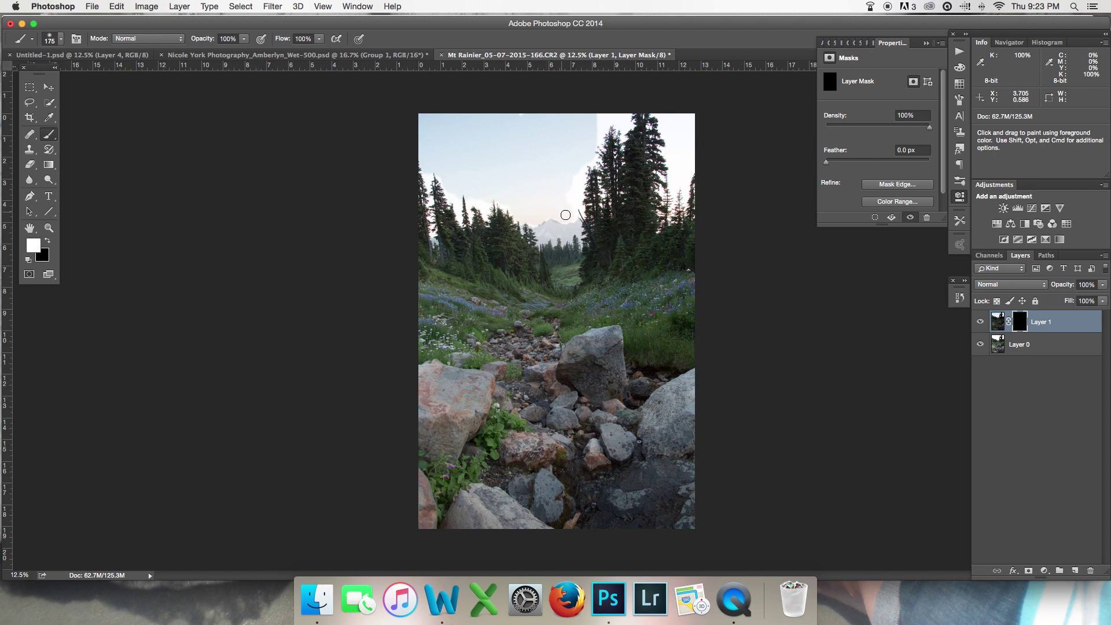
{"action": "mouse_move", "coordinate": [569, 214]}
{"action": "left_mouse_down"}
{"action": "mouse_move", "coordinate": [603, 124]}
{"action": "mouse_move", "coordinate": [621, 139]}
{"action": "mouse_move", "coordinate": [628, 110]}
{"action": "mouse_move", "coordinate": [664, 149]}
{"action": "mouse_move", "coordinate": [691, 151]}
{"action": "mouse_move", "coordinate": [680, 189]}
{"action": "mouse_move", "coordinate": [659, 168]}
{"action": "mouse_move", "coordinate": [665, 200]}
{"action": "mouse_move", "coordinate": [687, 162]}
{"action": "left_mouse_up"}
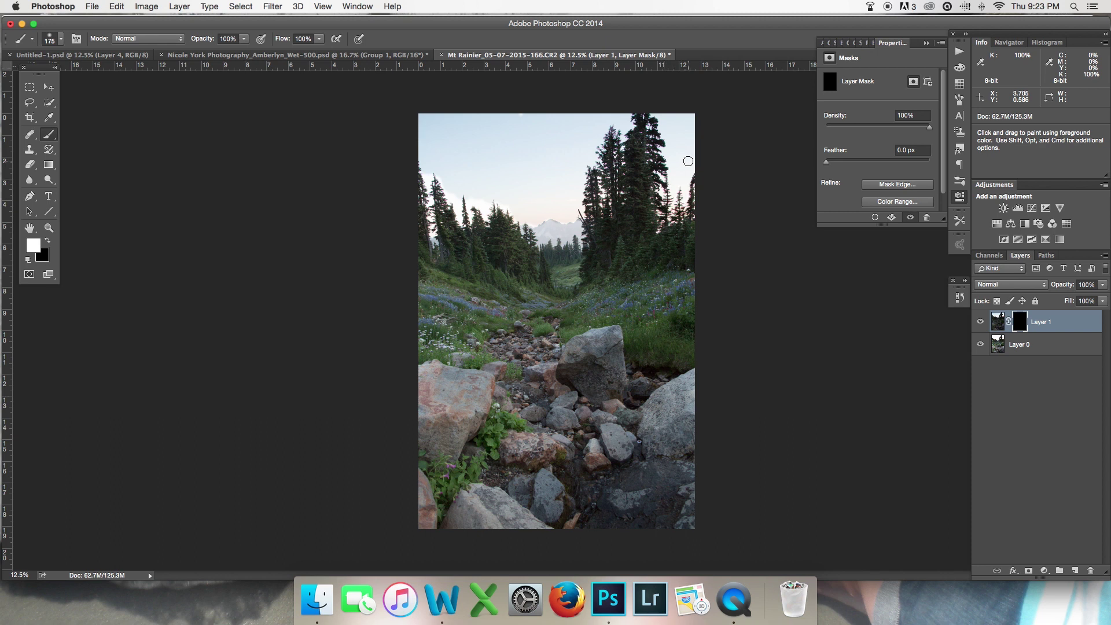
{"action": "mouse_move", "coordinate": [589, 183]}
{"action": "left_mouse_down"}
{"action": "mouse_move", "coordinate": [578, 219]}
{"action": "mouse_move", "coordinate": [564, 201]}
{"action": "mouse_move", "coordinate": [523, 224]}
{"action": "mouse_move", "coordinate": [510, 196]}
{"action": "mouse_move", "coordinate": [522, 167]}
{"action": "mouse_move", "coordinate": [580, 238]}
{"action": "mouse_move", "coordinate": [606, 201]}
{"action": "mouse_move", "coordinate": [636, 190]}
{"action": "mouse_move", "coordinate": [615, 282]}
{"action": "left_mouse_up"}
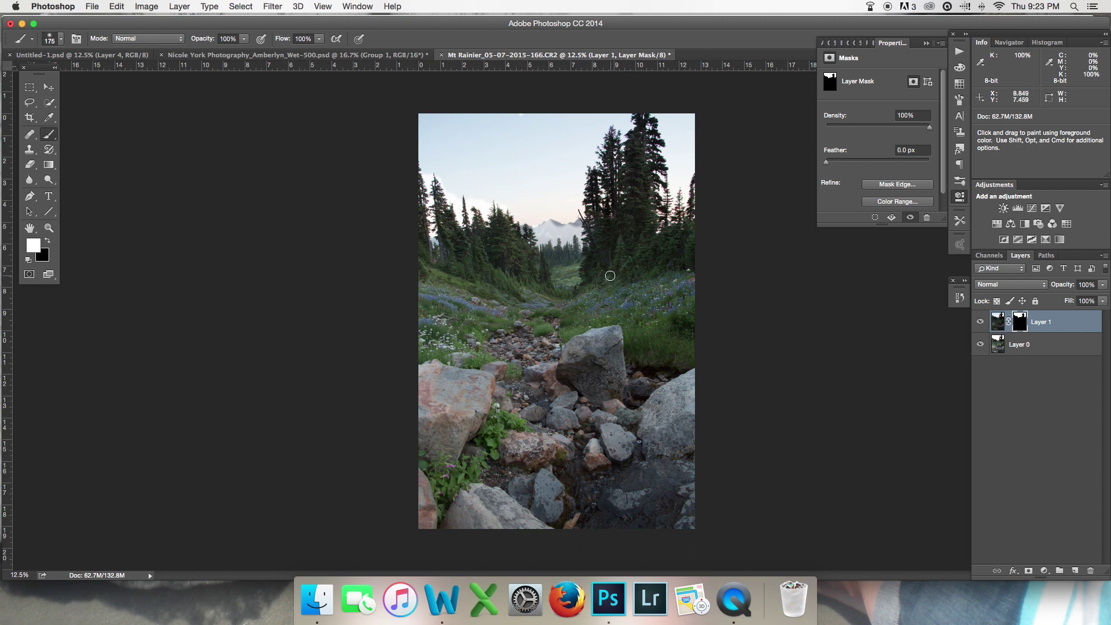
Zoom to 50% and paint darker sky beside a tree top, shrinking the brush from 150 to 35.
{"action": "key", "text": "super+plus"}
{"action": "key", "text": "super+plus"}
{"action": "key", "text": "super+plus"}
{"action": "key", "text": "super+plus"}
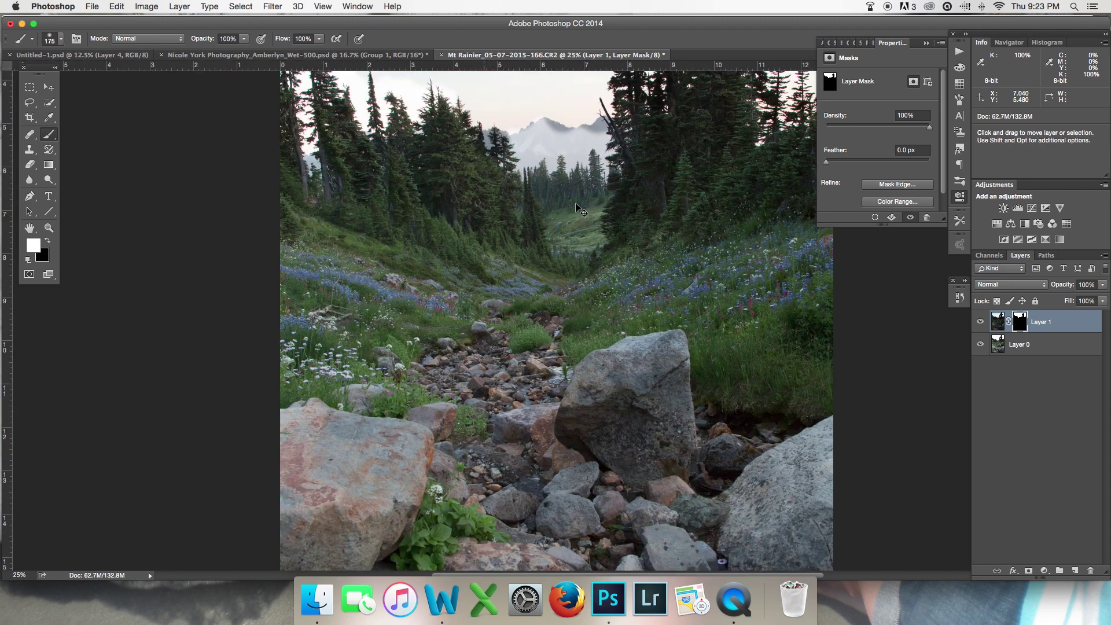
{"action": "scroll", "coordinate": [453, 225], "scroll_direction": "up", "scroll_amount": 10}
{"action": "scroll", "coordinate": [454, 226], "scroll_direction": "left", "scroll_amount": 3}
{"action": "key", "text": "bracketleft"}
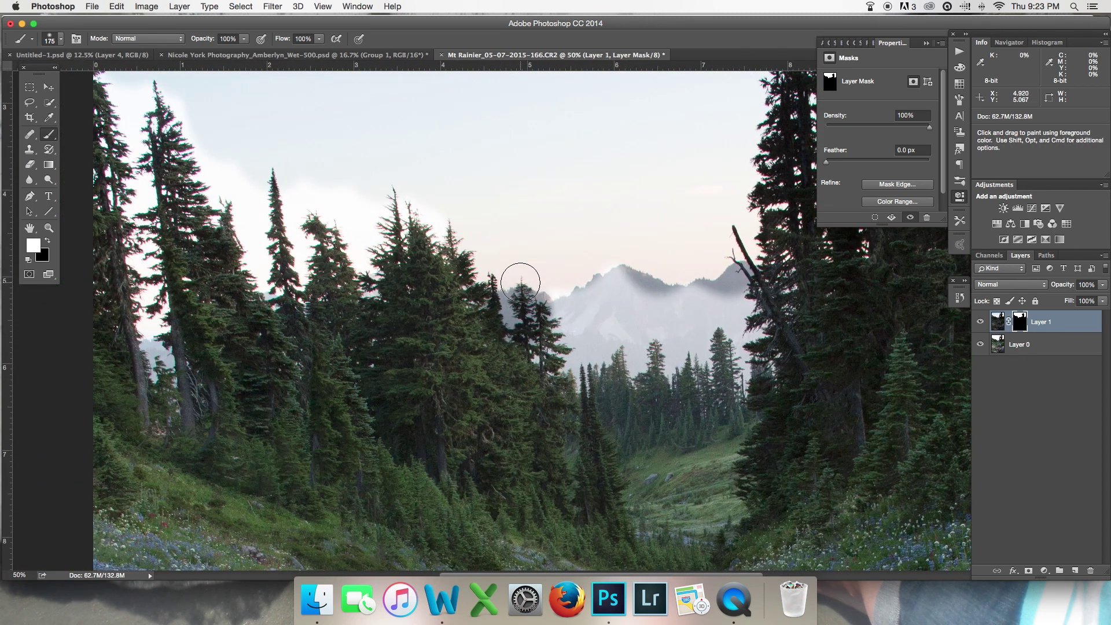
{"action": "key", "text": "bracketleft"}
{"action": "key", "text": "bracketleft"}
{"action": "key", "text": "bracketleft"}
{"action": "key", "text": "bracketleft"}
{"action": "left_click_drag", "start_coordinate": [364, 210], "coordinate": [371, 235]}
{"action": "key", "text": "bracketleft"}
{"action": "key", "text": "bracketleft"}
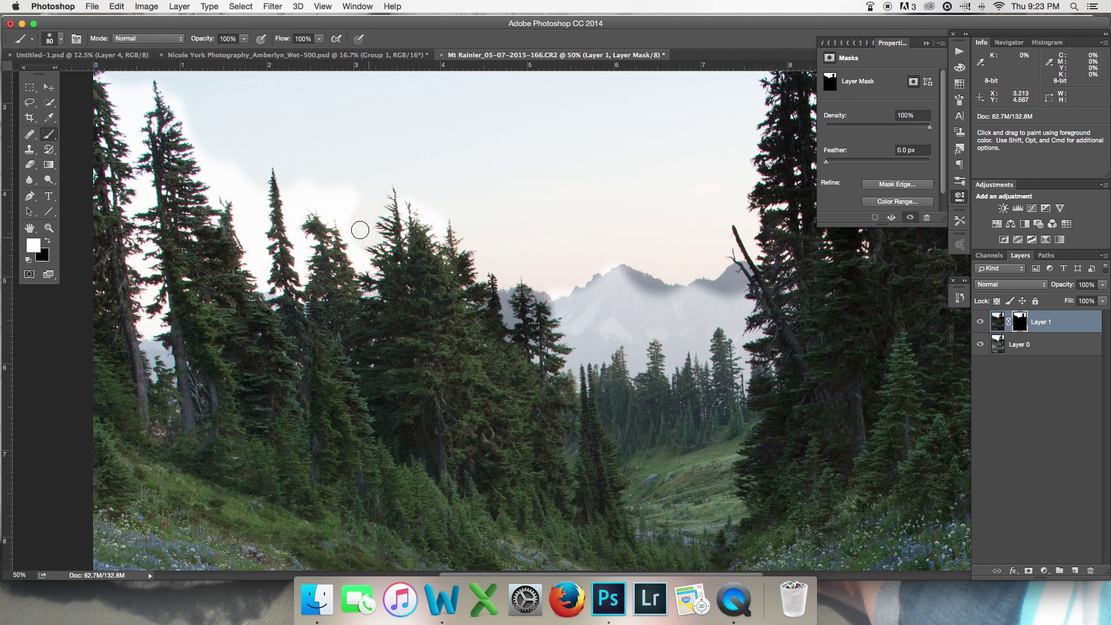
{"action": "key", "text": "bracketleft"}
{"action": "key", "text": "bracketleft"}
{"action": "key", "text": "bracketleft"}
{"action": "key", "text": "bracketleft"}
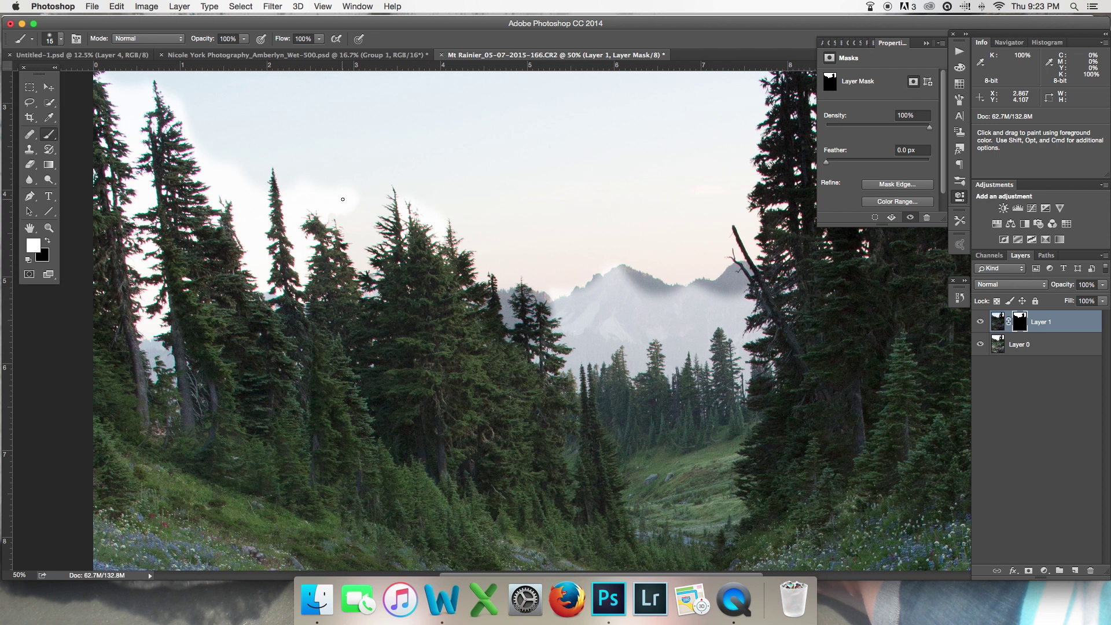
Delete the accidental Send Backward state from History so Layer 1 is on top, and zoom to 25%.
{"action": "key", "text": "super+bracketleft"}
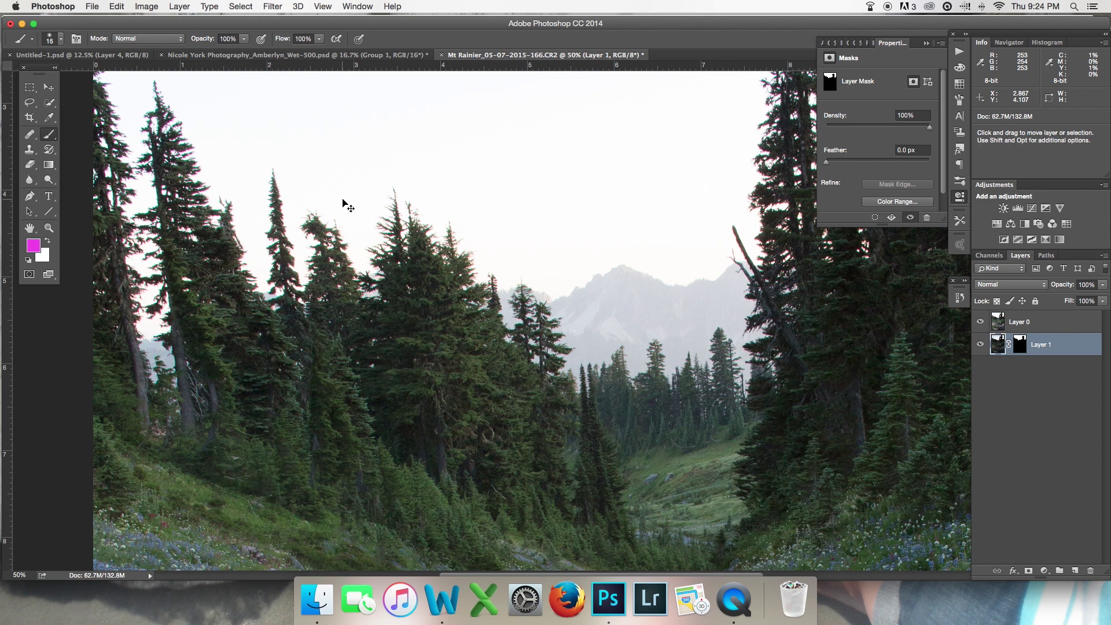
{"action": "left_click", "coordinate": [960, 297]}
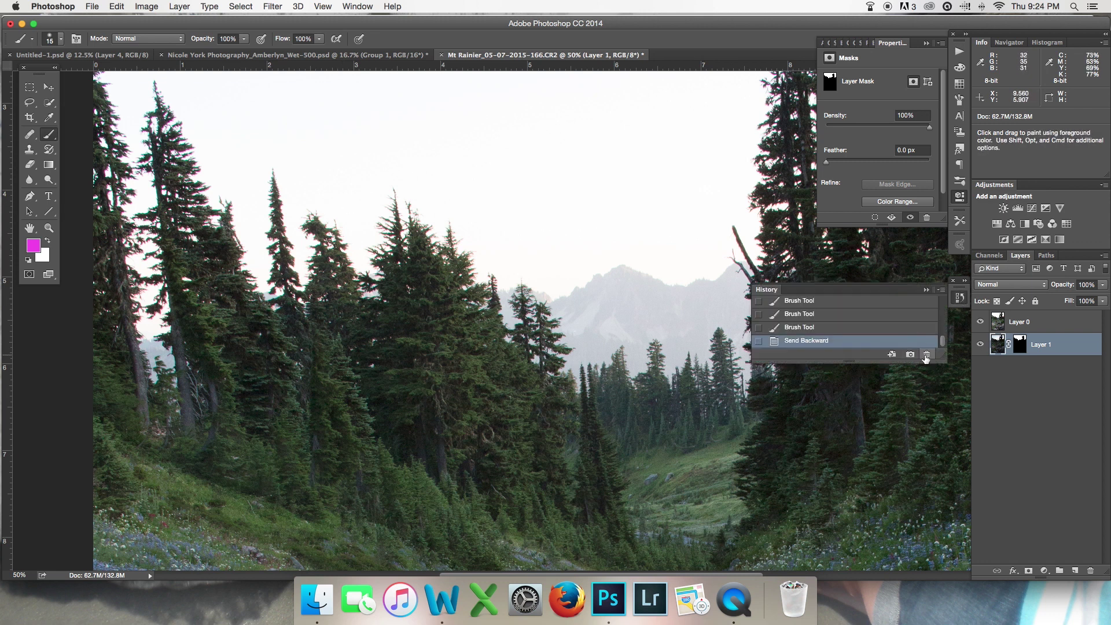
{"action": "left_click", "coordinate": [926, 355]}
{"action": "key", "text": "Return"}
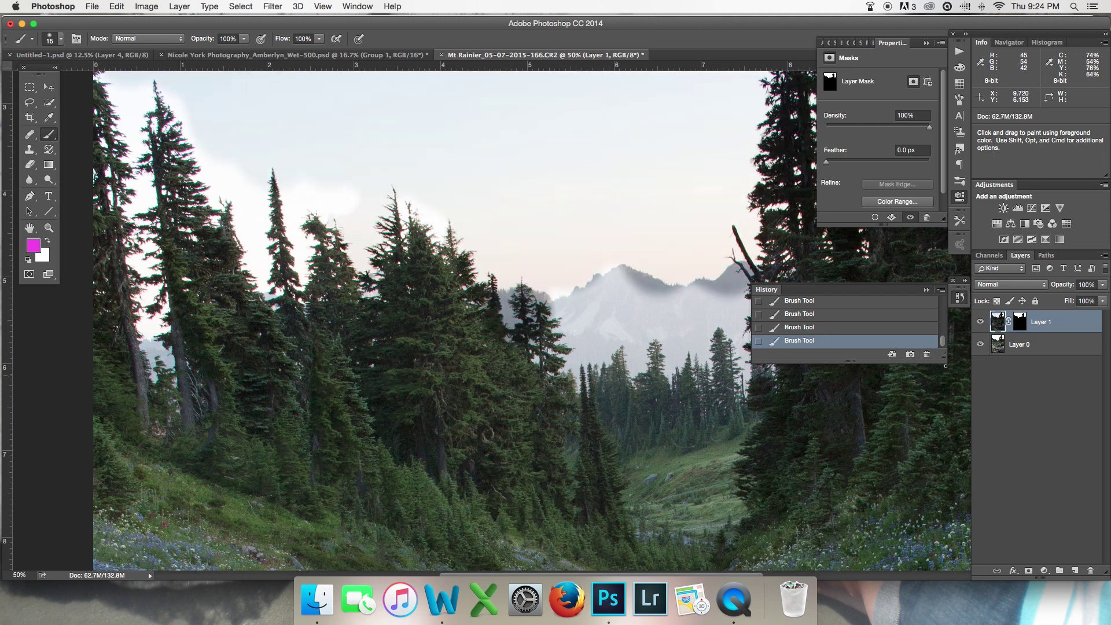
{"action": "key", "text": "super+minus"}
{"action": "key", "text": "super+minus"}
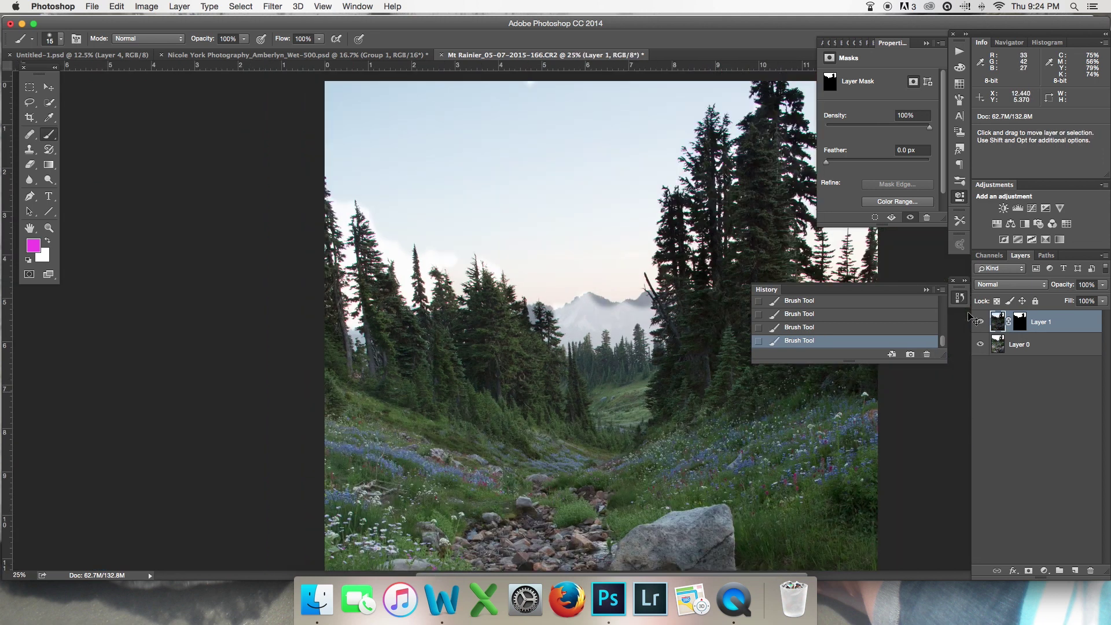
Apply Layer 1's existing mask permanently and add a new white layer mask.
{"action": "left_click", "coordinate": [931, 324]}
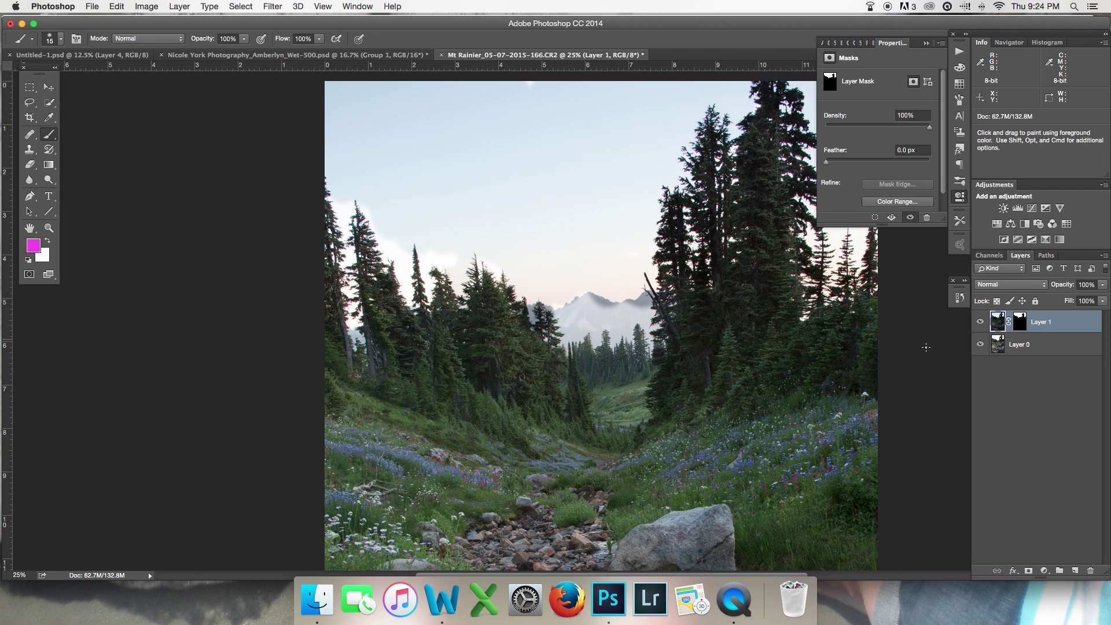
{"action": "left_click", "coordinate": [1017, 327]}
{"action": "right_click", "coordinate": [1018, 326]}
{"action": "left_click", "coordinate": [1002, 353]}
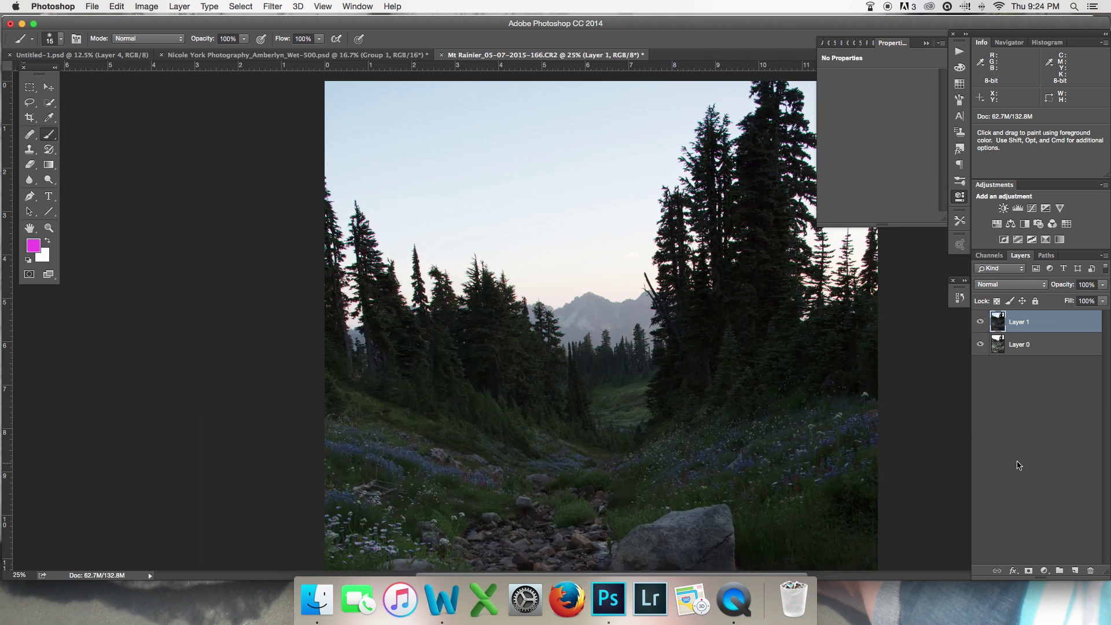
{"action": "left_click", "coordinate": [1030, 570]}
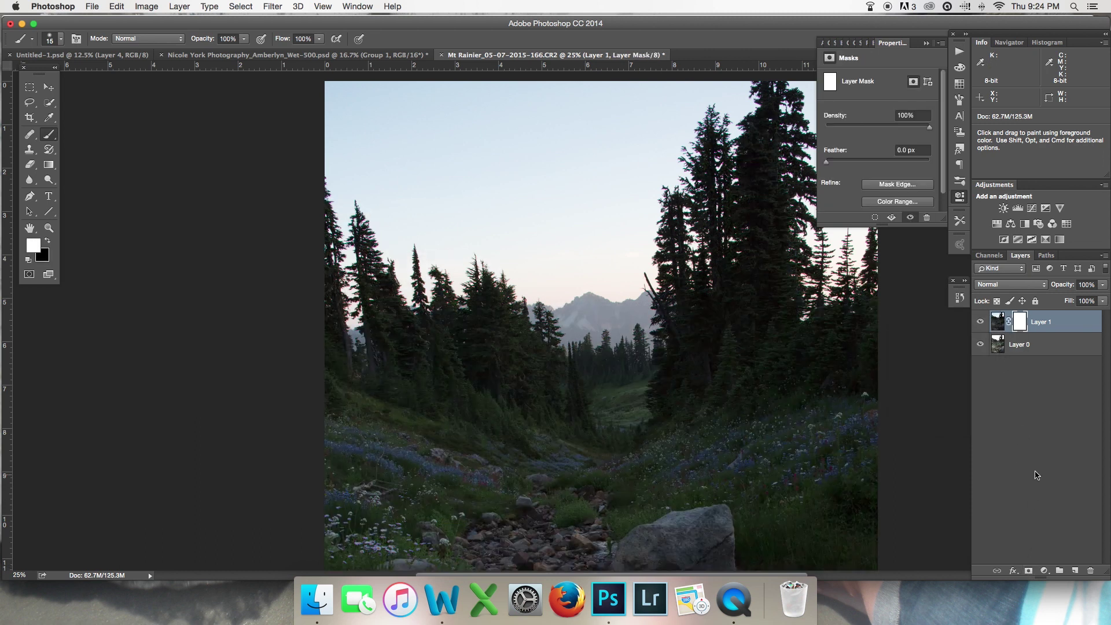
Apply Image from Layer 0 (RGB, Multiply, 100%) into Layer 1's new mask.
{"action": "left_click", "coordinate": [139, 7]}
{"action": "left_click", "coordinate": [172, 180]}
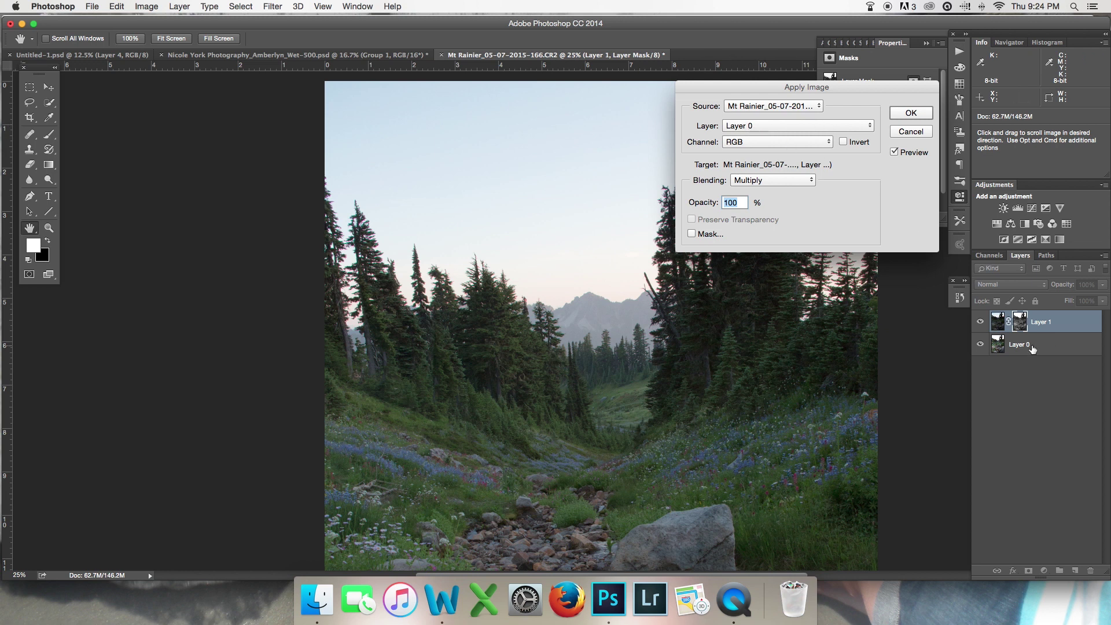
{"action": "left_click", "coordinate": [913, 114]}
Switch to the Brush tool and view Layer 1's grayscale mask alone, toggling back to colour once.
{"action": "key", "text": "b"}
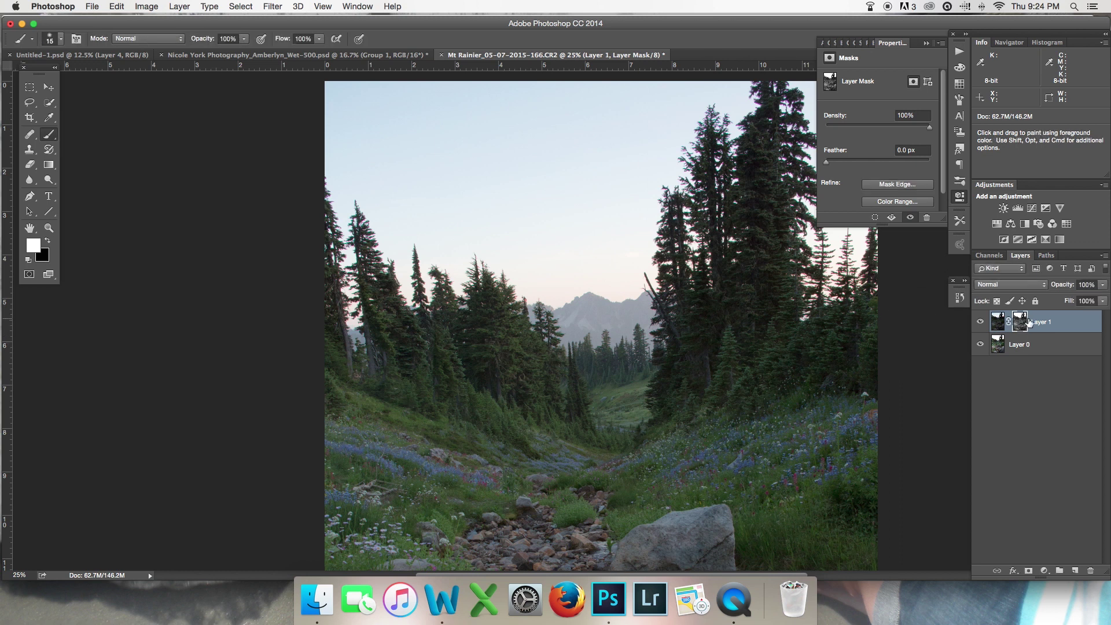
{"action": "left_click", "coordinate": [1020, 324], "text": "alt"}
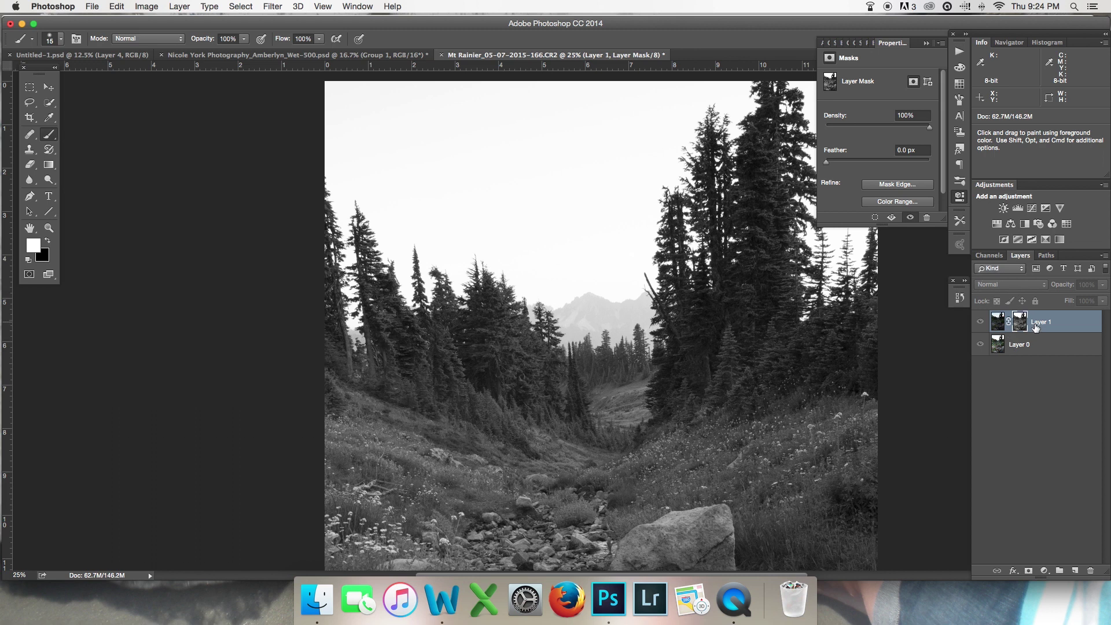
{"action": "left_click", "coordinate": [1021, 324], "text": "alt"}
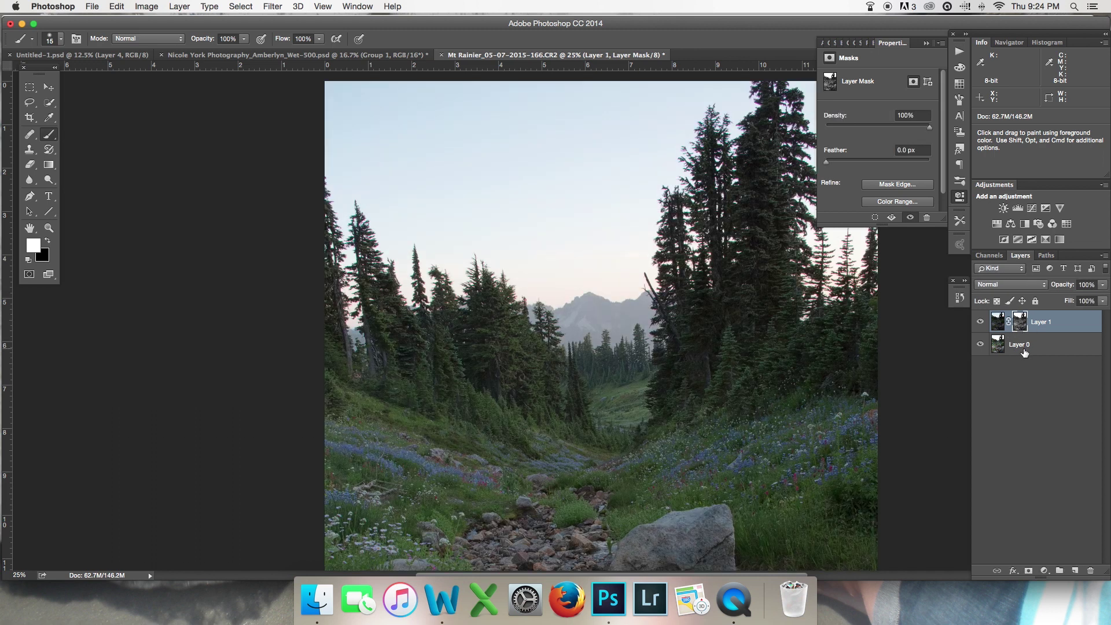
{"action": "left_click", "coordinate": [1019, 323], "text": "alt"}
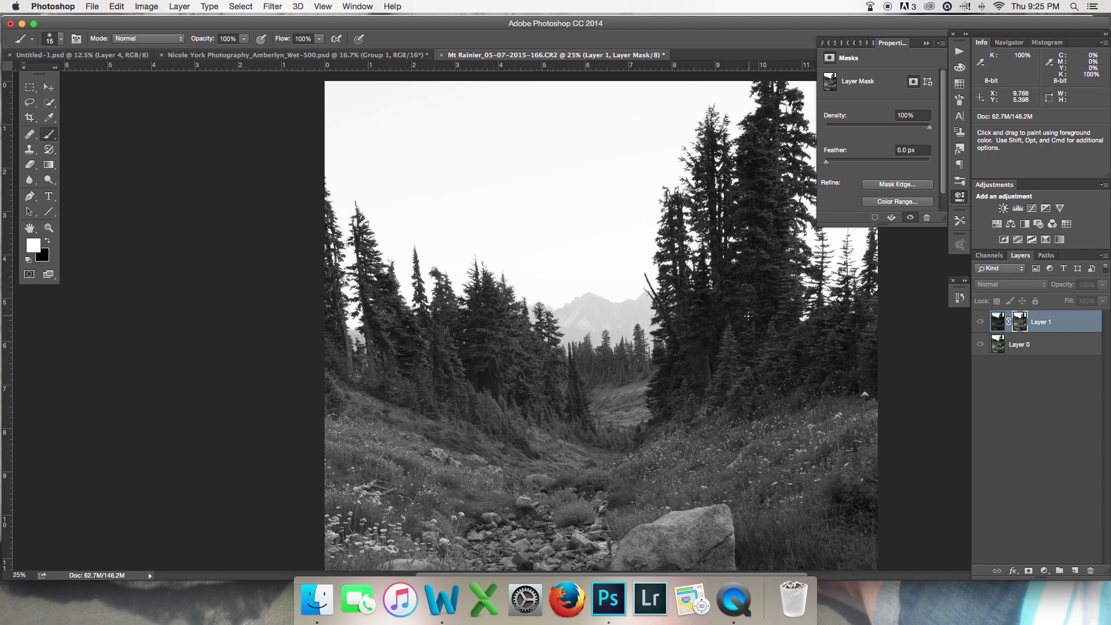
Return to the colour composite and toggle Layer 1 on and off five times to compare.
{"action": "left_click", "coordinate": [1020, 333], "text": "alt"}
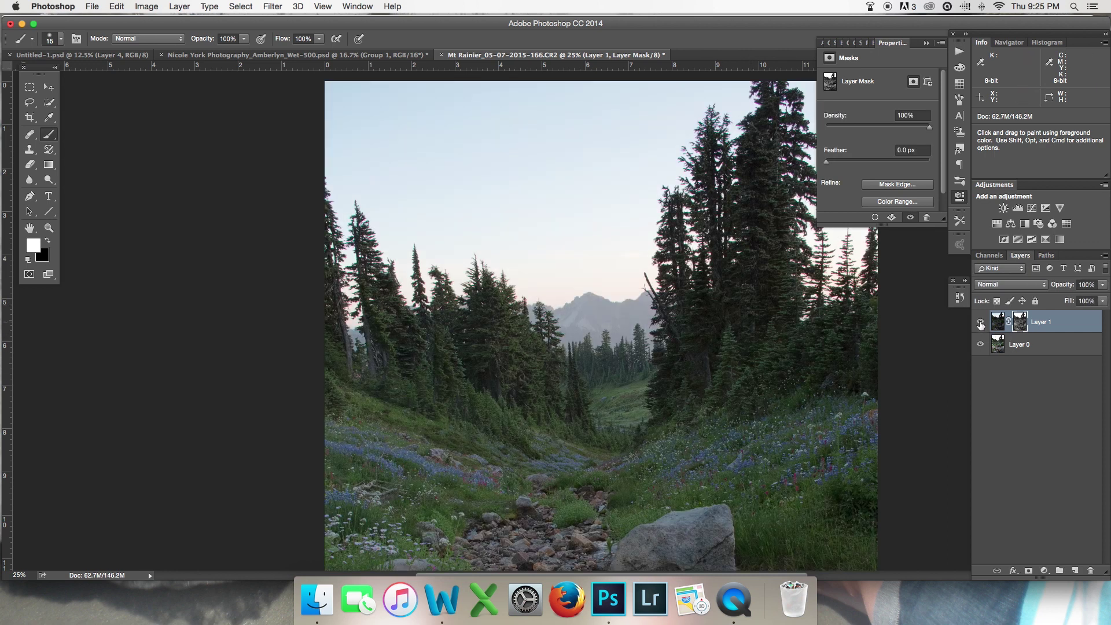
{"action": "left_click", "coordinate": [980, 325]}
{"action": "left_click", "coordinate": [980, 324]}
{"action": "left_click", "coordinate": [980, 326]}
{"action": "left_click", "coordinate": [981, 325]}
{"action": "left_click", "coordinate": [980, 325]}
{"action": "left_click", "coordinate": [980, 324]}
{"action": "left_click", "coordinate": [981, 324]}
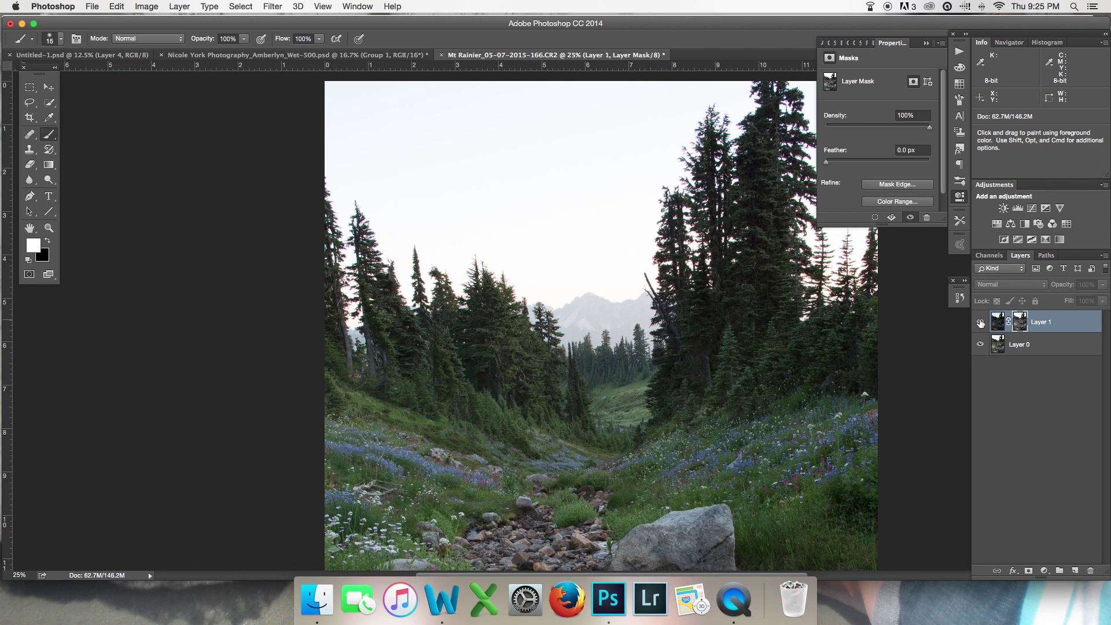
{"action": "left_click", "coordinate": [980, 325]}
{"action": "left_click", "coordinate": [981, 325]}
{"action": "left_click", "coordinate": [980, 325]}
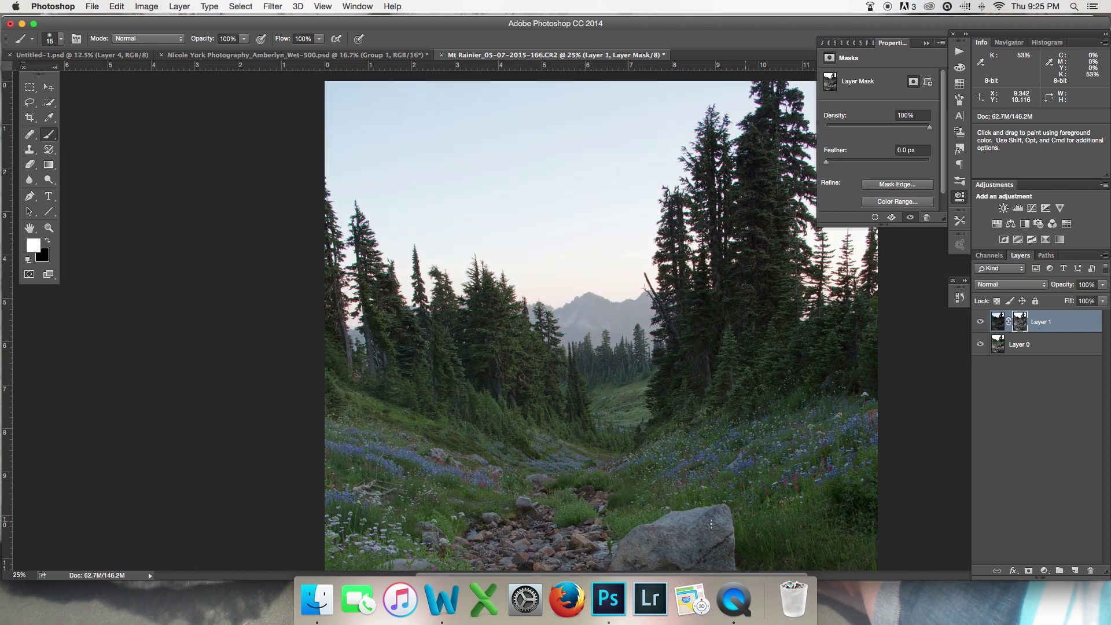
Undo an accidental move of Layer 1 below Layer 0, zoom out to 16.67%, and recheck Layer 1.
{"action": "scroll", "coordinate": [703, 486], "scroll_direction": "down", "scroll_amount": 10}
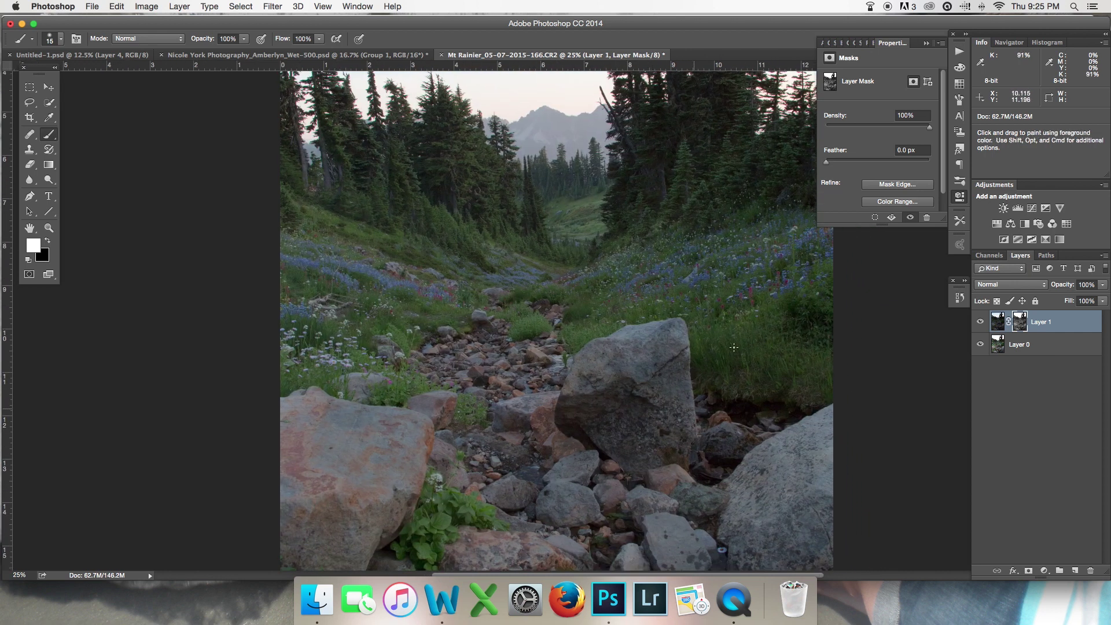
{"action": "key", "text": "super+bracketleft"}
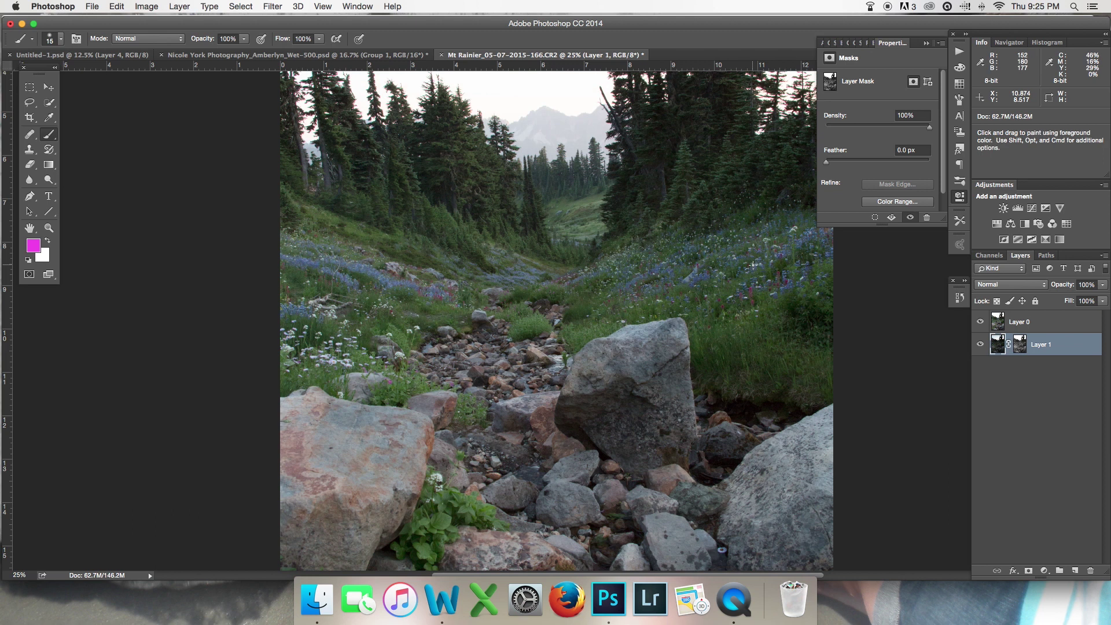
{"action": "key", "text": "super+z"}
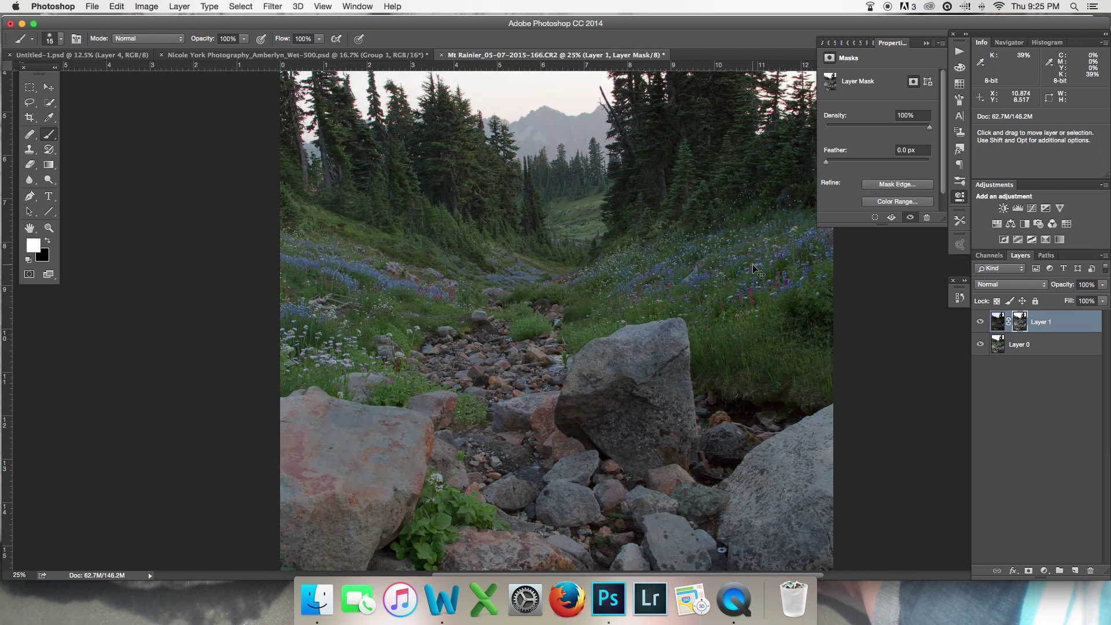
{"action": "key", "text": "super+minus"}
{"action": "scroll", "coordinate": [534, 197], "scroll_direction": "up", "scroll_amount": 2}
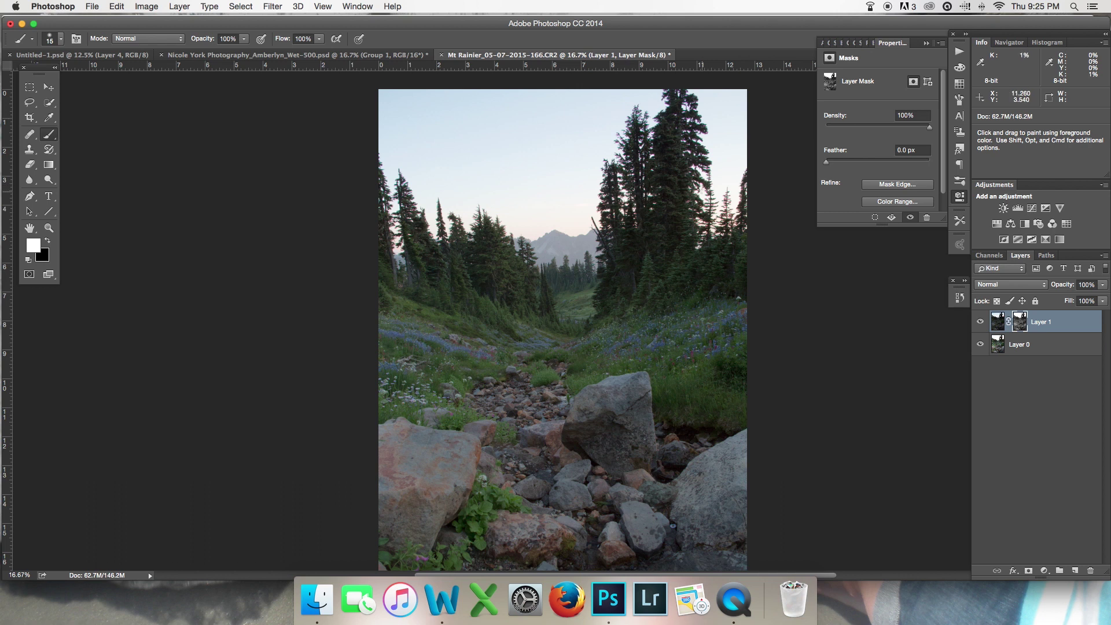
{"action": "left_click", "coordinate": [982, 322]}
{"action": "left_click", "coordinate": [982, 322]}
Paint black over the mask's lower-left foreground with a 1600 px brush, then return to colour view.
{"action": "left_click", "coordinate": [1021, 322], "text": "alt"}
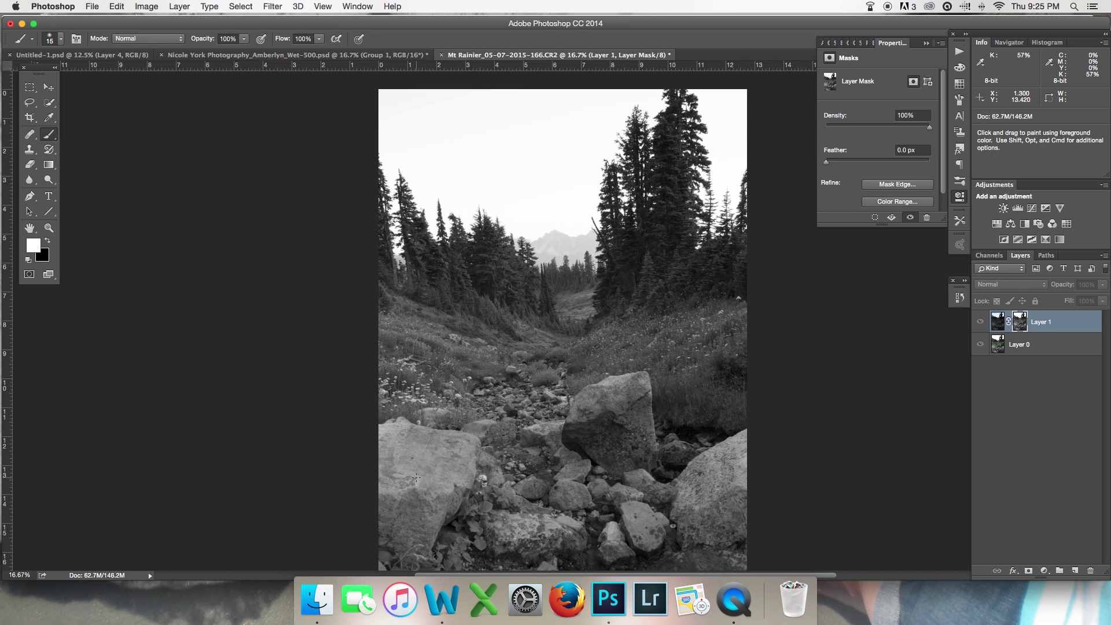
{"action": "key", "text": "x"}
{"action": "key", "text": "bracketright"}
{"action": "key", "text": "bracketright"}
{"action": "key", "text": "bracketright"}
{"action": "key", "text": "bracketright"}
{"action": "key", "text": "bracketright"}
{"action": "key", "text": "bracketright"}
{"action": "key", "text": "bracketright"}
{"action": "key", "text": "bracketright"}
{"action": "key", "text": "bracketright"}
{"action": "key", "text": "bracketright"}
{"action": "key", "text": "bracketright"}
{"action": "key", "text": "bracketright"}
{"action": "key", "text": "bracketright"}
{"action": "key", "text": "bracketright"}
{"action": "key", "text": "bracketright"}
{"action": "key", "text": "bracketright"}
{"action": "key", "text": "bracketright"}
{"action": "key", "text": "bracketright"}
{"action": "key", "text": "bracketright"}
{"action": "key", "text": "bracketright"}
{"action": "mouse_move", "coordinate": [436, 440]}
{"action": "left_mouse_down"}
{"action": "mouse_move", "coordinate": [427, 502]}
{"action": "mouse_move", "coordinate": [452, 513]}
{"action": "mouse_move", "coordinate": [521, 504]}
{"action": "left_mouse_up"}
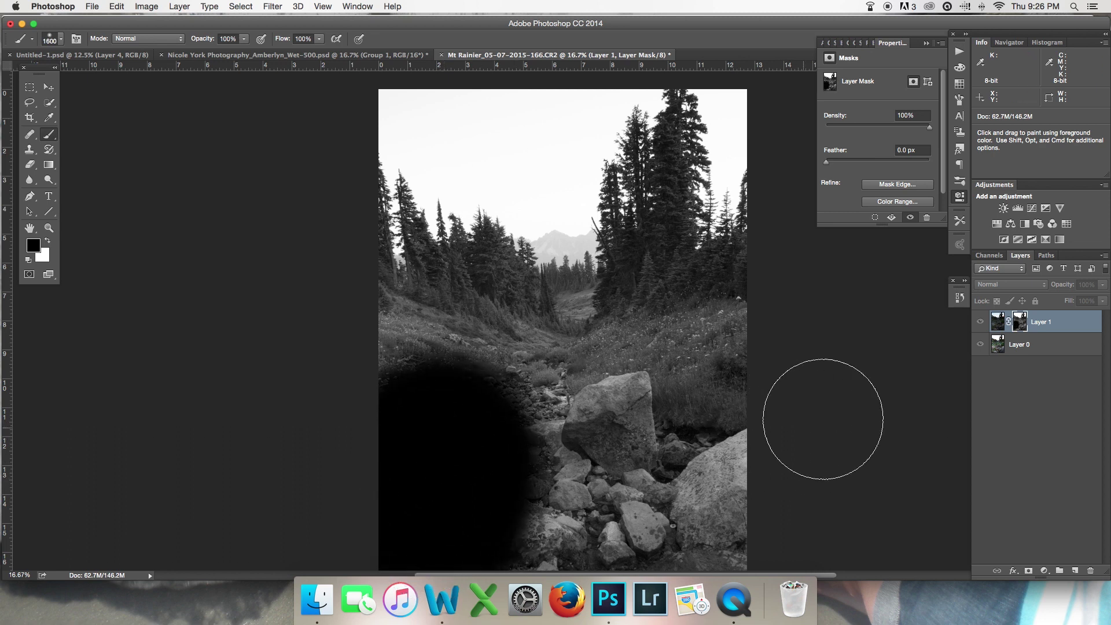
{"action": "left_click", "coordinate": [1020, 324], "text": "alt"}
Toggle Layer 1 on and off repeatedly to compare the blend, leaving it visible.
{"action": "left_click", "coordinate": [982, 324]}
{"action": "left_click", "coordinate": [982, 323]}
{"action": "left_click", "coordinate": [981, 323]}
{"action": "left_click", "coordinate": [983, 322]}
{"action": "left_click", "coordinate": [982, 323]}
{"action": "left_click", "coordinate": [983, 323]}
{"action": "left_click", "coordinate": [982, 322]}
{"action": "left_click", "coordinate": [983, 323]}
{"action": "left_click", "coordinate": [982, 323]}
{"action": "left_click", "coordinate": [982, 323]}
{"action": "left_click", "coordinate": [983, 322]}
{"action": "left_click", "coordinate": [982, 323]}
{"action": "left_click", "coordinate": [982, 324]}
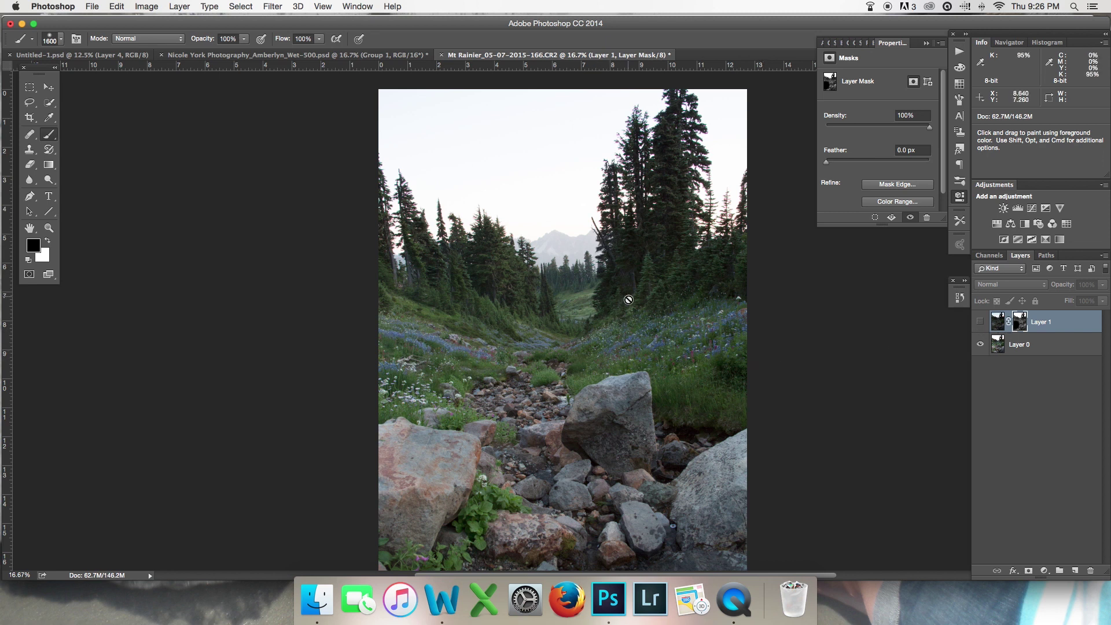
{"action": "left_click", "coordinate": [981, 322]}
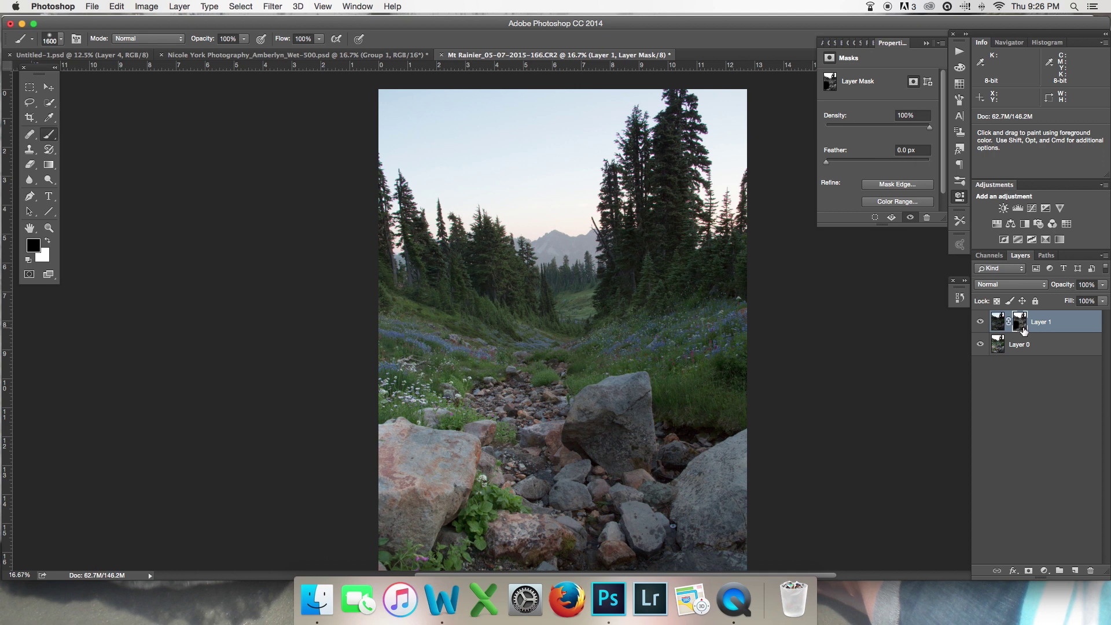
Curve Layer 1's mask with Cmd+M: black point at input 100, midpoint bowed upward, comparing the preview.
{"action": "key", "text": "super+m"}
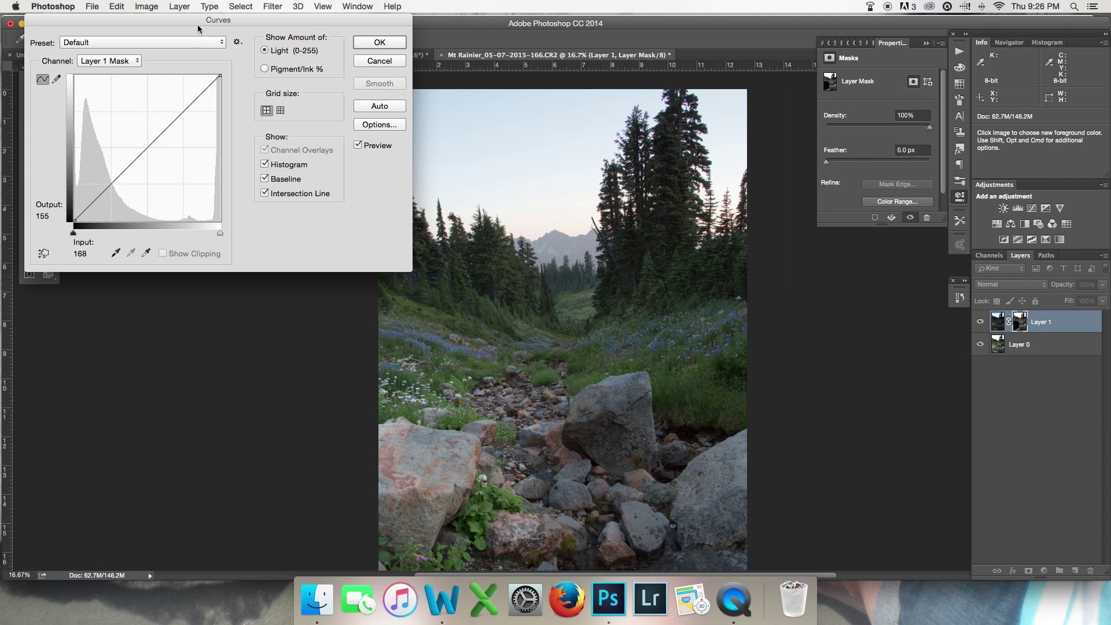
{"action": "left_click_drag", "start_coordinate": [200, 20], "coordinate": [185, 20]}
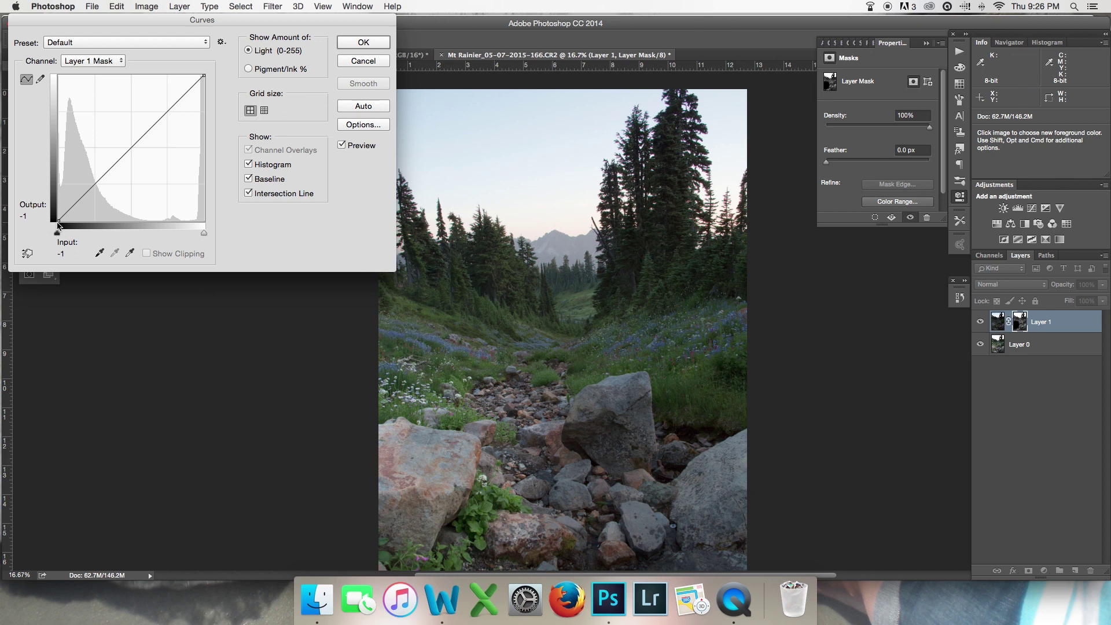
{"action": "left_click_drag", "start_coordinate": [58, 222], "coordinate": [130, 234]}
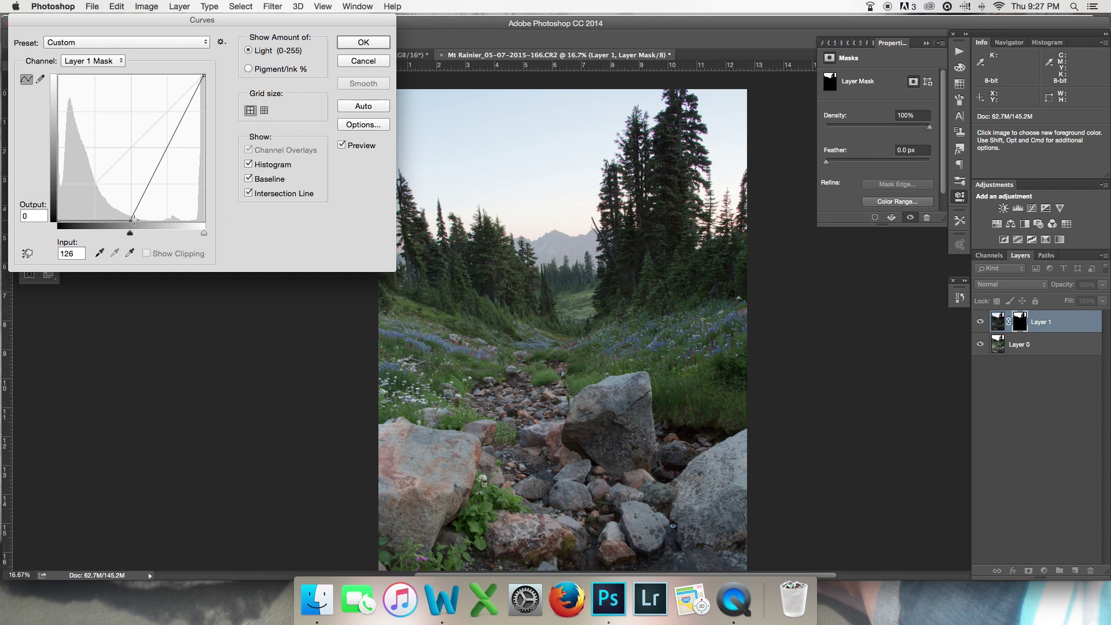
{"action": "mouse_move", "coordinate": [129, 220]}
{"action": "left_mouse_down"}
{"action": "mouse_move", "coordinate": [143, 221]}
{"action": "mouse_move", "coordinate": [108, 221]}
{"action": "left_mouse_up"}
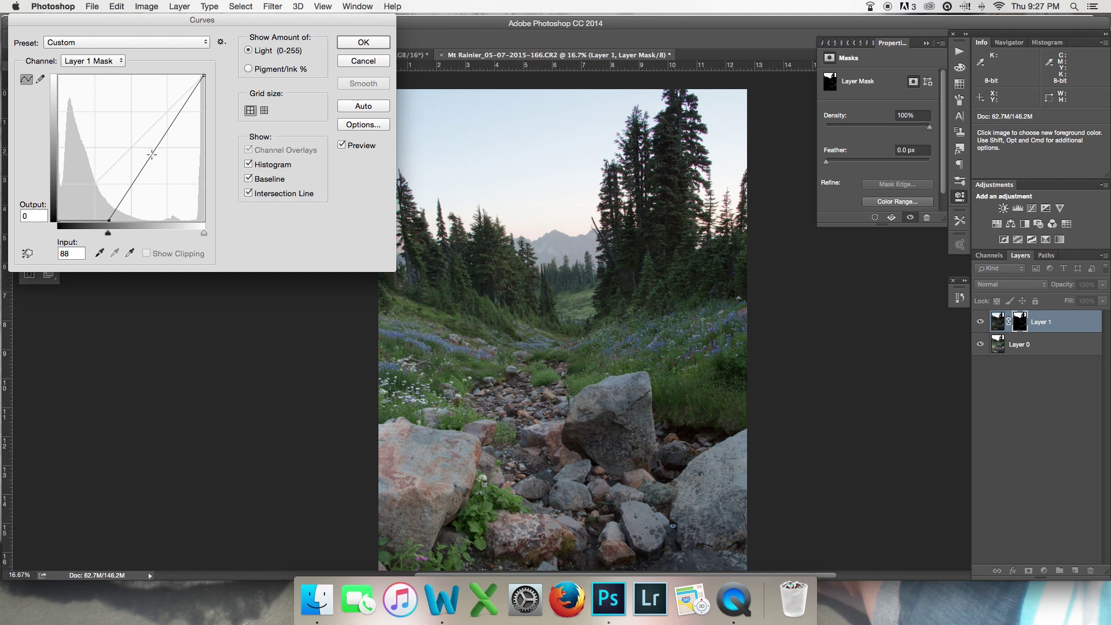
{"action": "left_click_drag", "start_coordinate": [152, 153], "coordinate": [215, 69]}
{"action": "left_click_drag", "start_coordinate": [111, 216], "coordinate": [117, 226]}
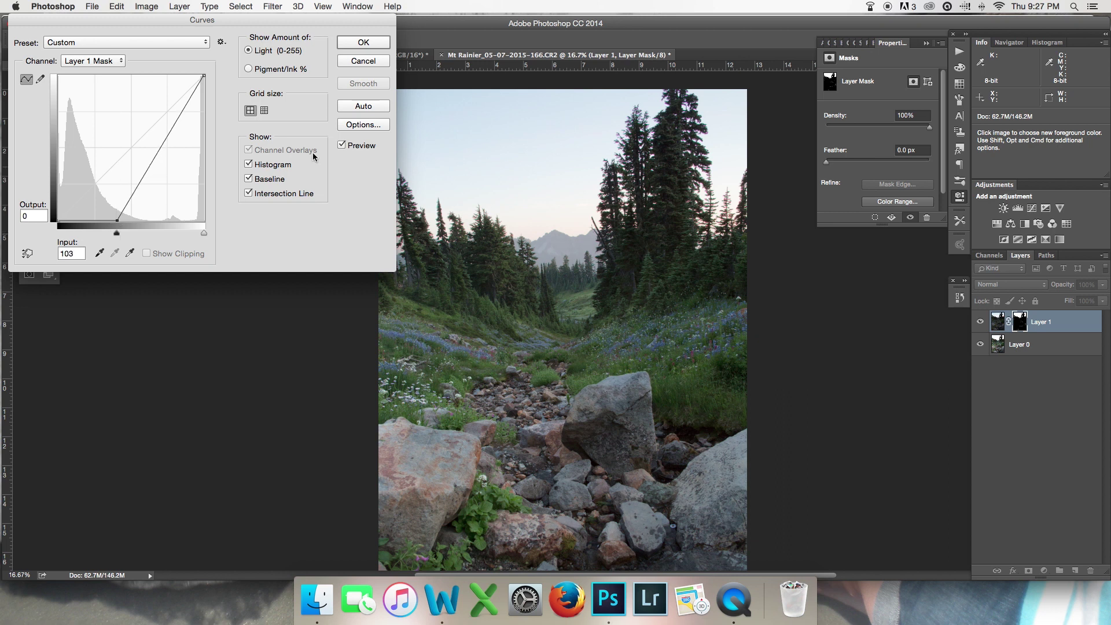
{"action": "left_click", "coordinate": [343, 146]}
{"action": "left_click", "coordinate": [342, 148]}
{"action": "left_click", "coordinate": [342, 149]}
{"action": "left_click", "coordinate": [342, 149]}
{"action": "left_click", "coordinate": [342, 148]}
Apply the mask curve and paint black over the mid-image rocks and foliage on Layer 1's mask.
{"action": "left_click", "coordinate": [363, 42]}
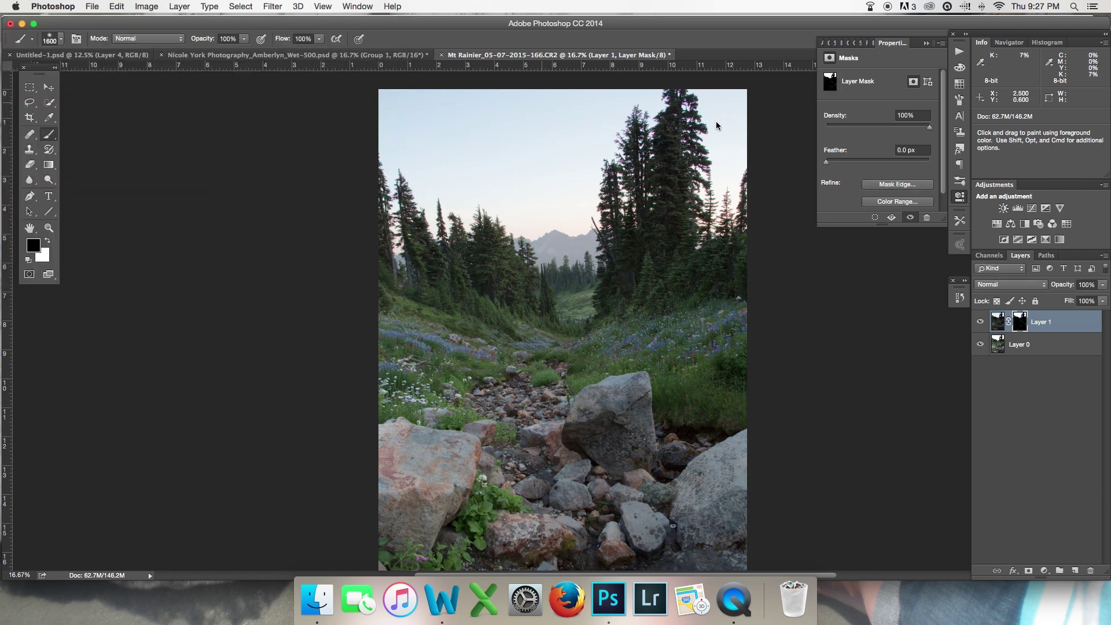
{"action": "left_click", "coordinate": [1020, 322], "text": "alt"}
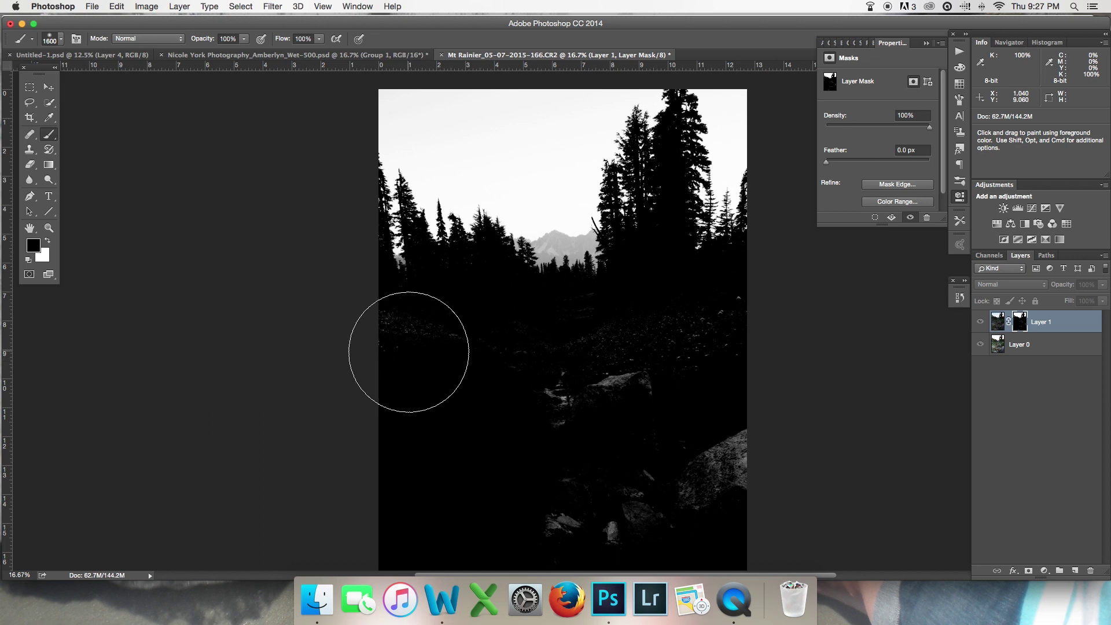
{"action": "mouse_move", "coordinate": [411, 354]}
{"action": "left_mouse_down"}
{"action": "mouse_move", "coordinate": [600, 379]}
{"action": "mouse_move", "coordinate": [750, 360]}
{"action": "mouse_move", "coordinate": [755, 432]}
{"action": "mouse_move", "coordinate": [696, 478]}
{"action": "mouse_move", "coordinate": [546, 521]}
{"action": "left_mouse_up"}
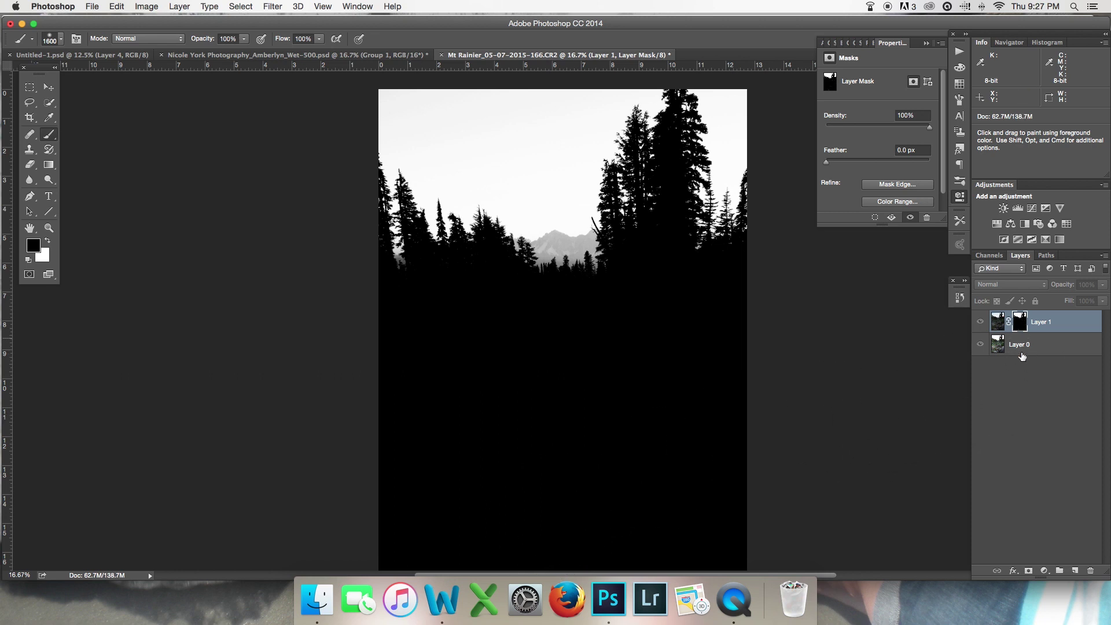
{"action": "left_click", "coordinate": [1020, 324], "text": "alt"}
Toggle Layer 1's visibility repeatedly to compare the blended sky against Layer 0.
{"action": "left_click", "coordinate": [982, 323]}
{"action": "left_click", "coordinate": [981, 323]}
{"action": "left_click", "coordinate": [981, 323]}
{"action": "left_click", "coordinate": [982, 323]}
{"action": "left_click", "coordinate": [983, 323]}
{"action": "left_click", "coordinate": [983, 323]}
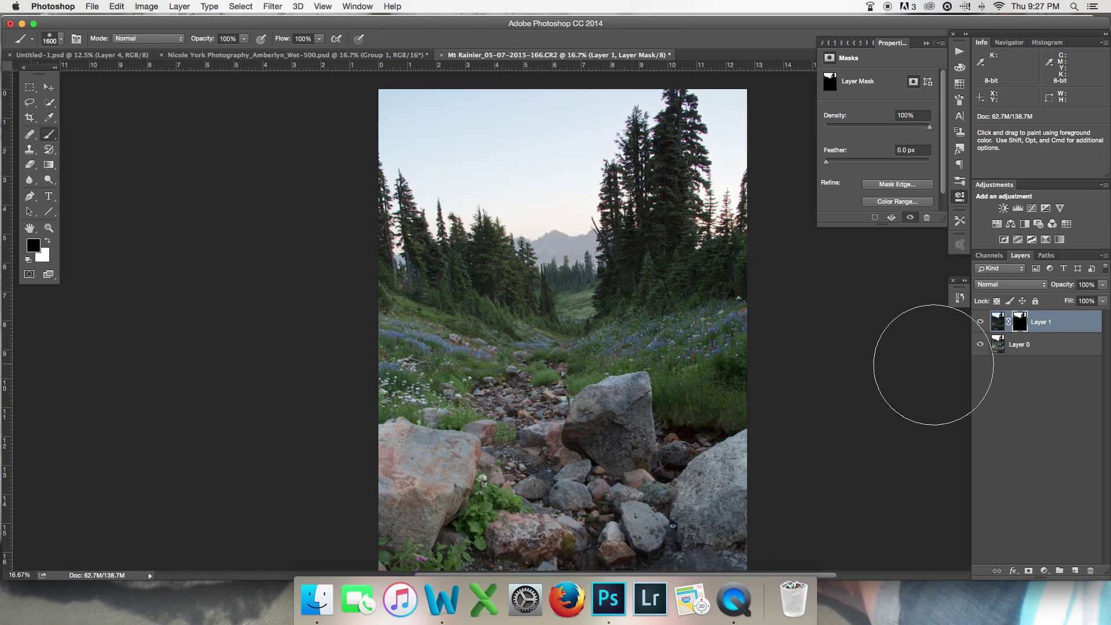
{"action": "left_click", "coordinate": [981, 323]}
{"action": "left_click", "coordinate": [981, 323]}
{"action": "left_click", "coordinate": [981, 323]}
{"action": "left_click", "coordinate": [981, 323]}
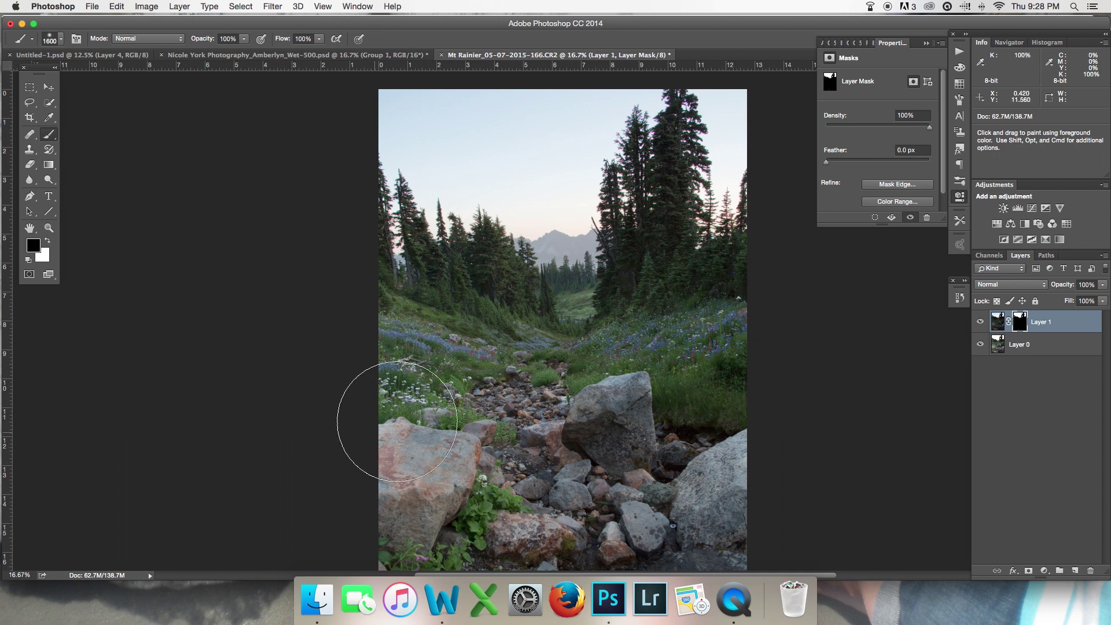
Add a Curves adjustment with the top endpoint pulled left and a shadow point at input 50, output 59.
{"action": "left_click", "coordinate": [1032, 207]}
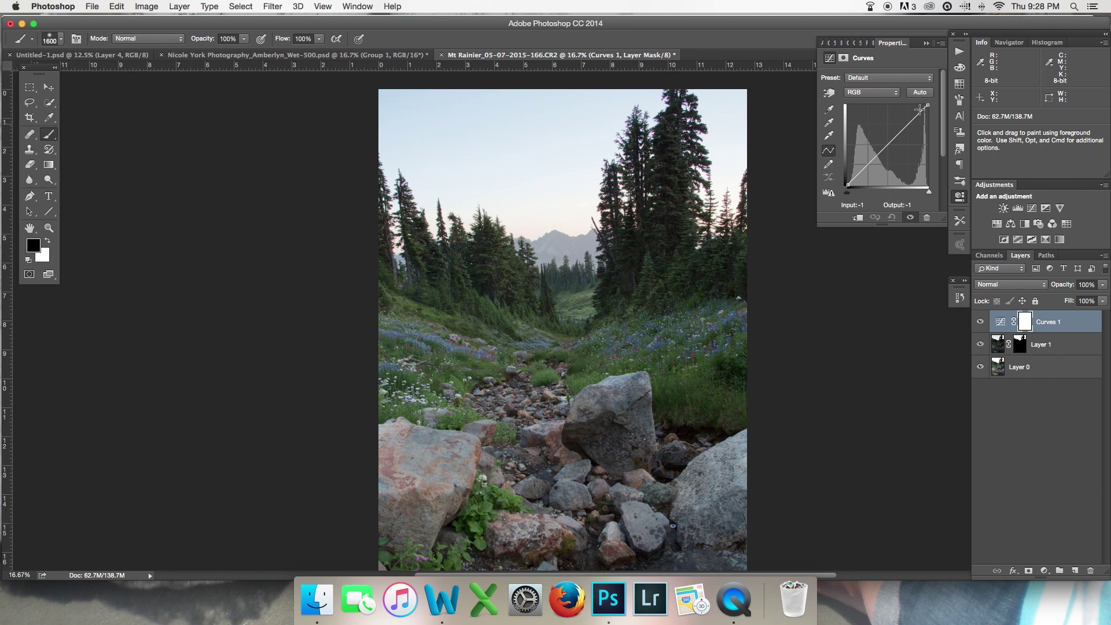
{"action": "left_click_drag", "start_coordinate": [928, 104], "coordinate": [914, 102]}
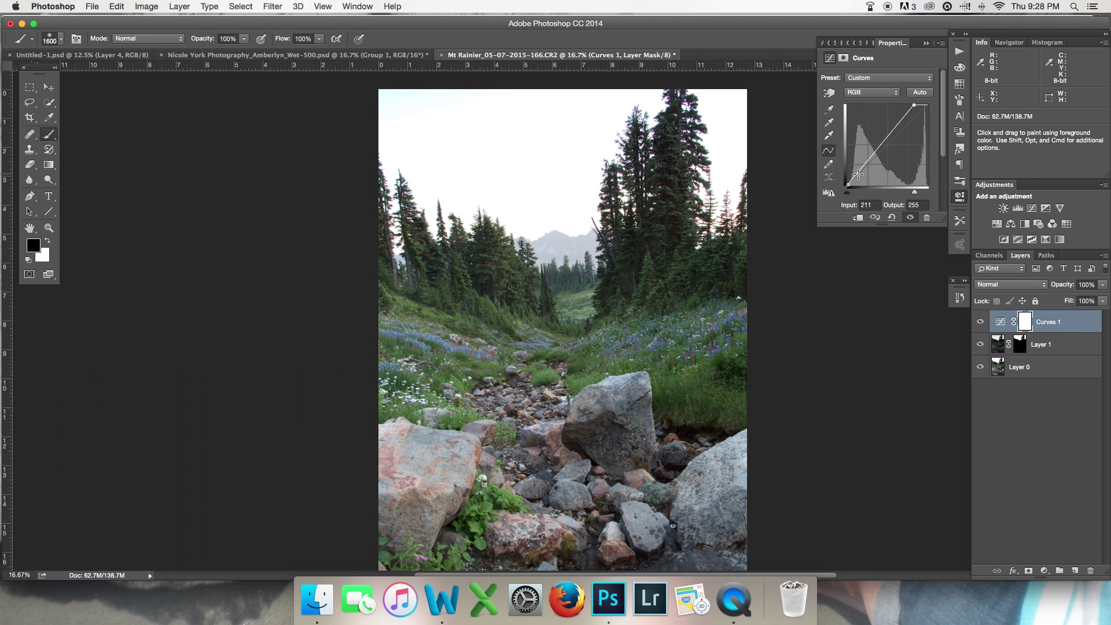
{"action": "left_click_drag", "start_coordinate": [864, 166], "coordinate": [867, 169]}
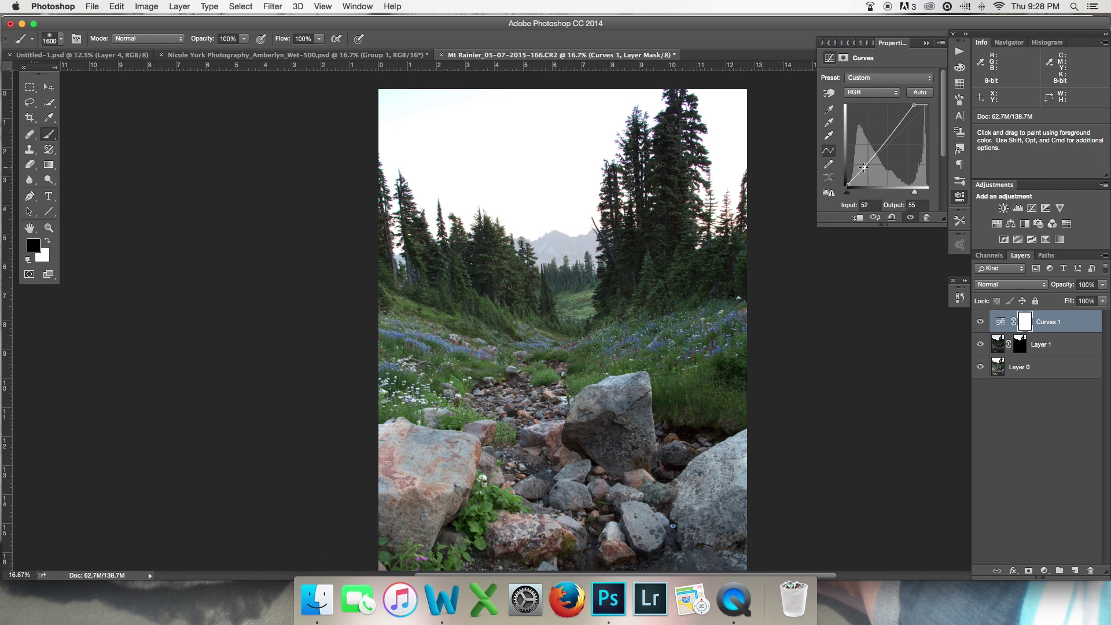
{"action": "left_click_drag", "start_coordinate": [864, 168], "coordinate": [864, 166]}
Toggle Curves 1 on and off to compare the brightened photo with the original.
{"action": "left_click", "coordinate": [979, 323]}
{"action": "left_click", "coordinate": [983, 323]}
{"action": "left_click", "coordinate": [982, 323]}
{"action": "left_click", "coordinate": [982, 323]}
{"action": "left_click", "coordinate": [982, 323]}
{"action": "left_click", "coordinate": [982, 323]}
{"action": "left_click", "coordinate": [982, 323]}
Paint black over the sky on the Curves 1 mask, undo the stroke, and select Layer 1's mask.
{"action": "mouse_move", "coordinate": [508, 144]}
{"action": "left_mouse_down"}
{"action": "mouse_move", "coordinate": [516, 136]}
{"action": "mouse_move", "coordinate": [443, 104]}
{"action": "mouse_move", "coordinate": [462, 133]}
{"action": "mouse_move", "coordinate": [521, 117]}
{"action": "left_mouse_up"}
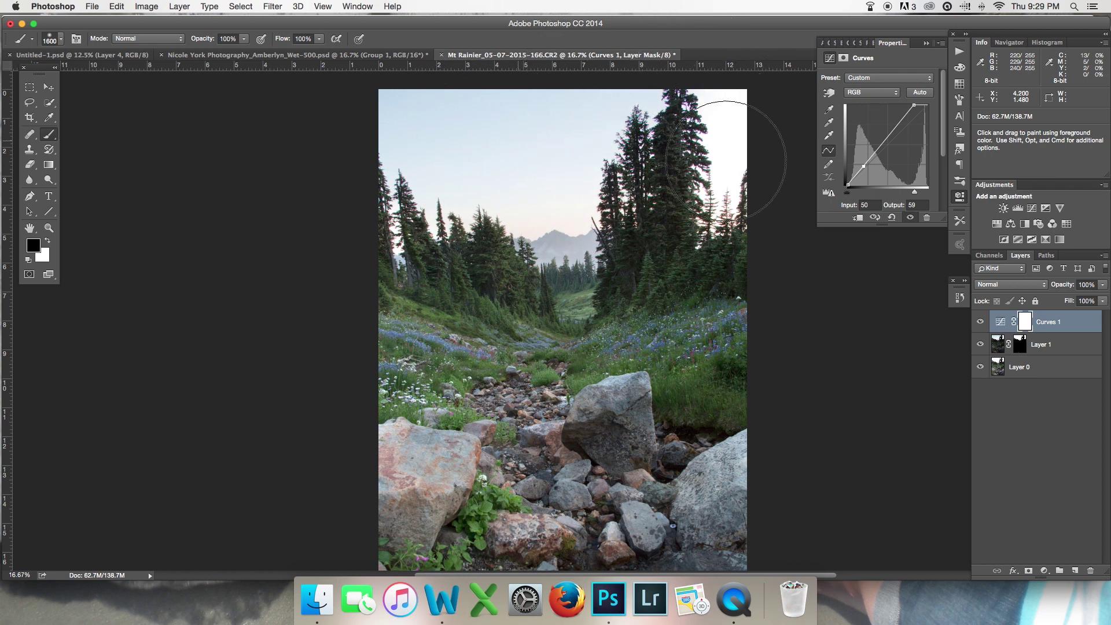
{"action": "mouse_move", "coordinate": [725, 161]}
{"action": "left_mouse_down"}
{"action": "mouse_move", "coordinate": [614, 142]}
{"action": "mouse_move", "coordinate": [630, 152]}
{"action": "mouse_move", "coordinate": [476, 197]}
{"action": "mouse_move", "coordinate": [401, 166]}
{"action": "left_mouse_up"}
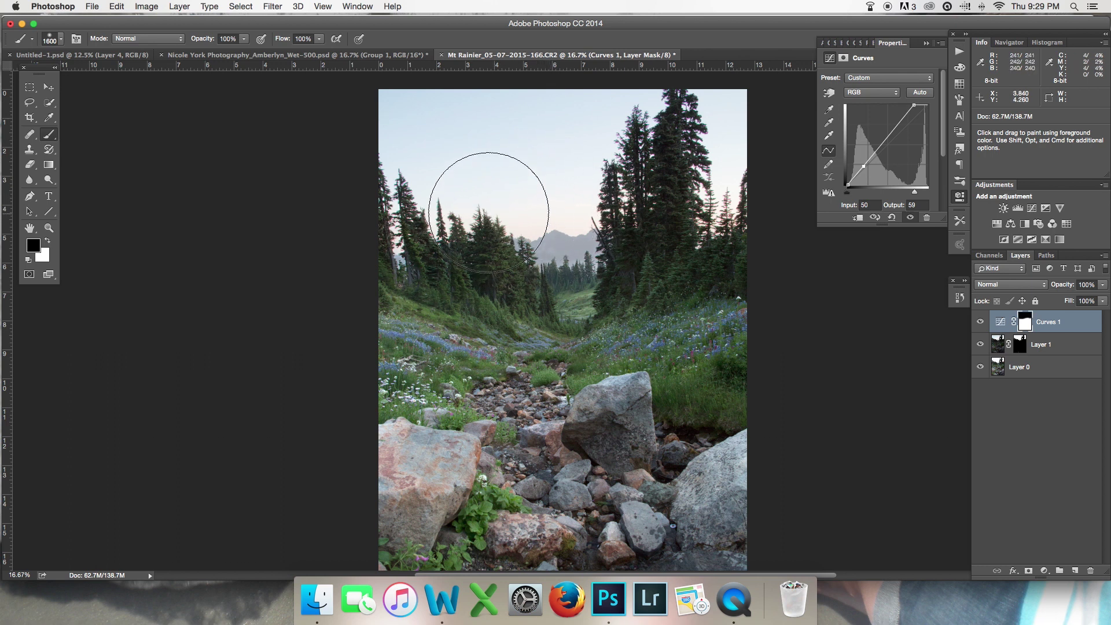
{"action": "mouse_move", "coordinate": [477, 215]}
{"action": "left_mouse_down"}
{"action": "mouse_move", "coordinate": [443, 204]}
{"action": "mouse_move", "coordinate": [487, 123]}
{"action": "mouse_move", "coordinate": [492, 152]}
{"action": "left_mouse_up"}
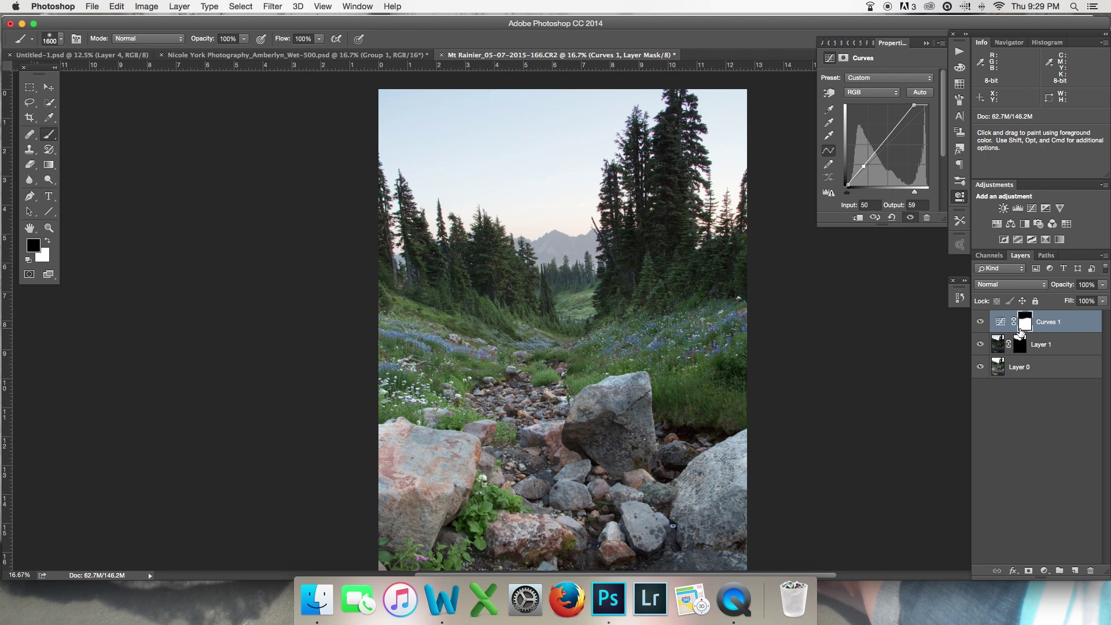
{"action": "key", "text": "super+z"}
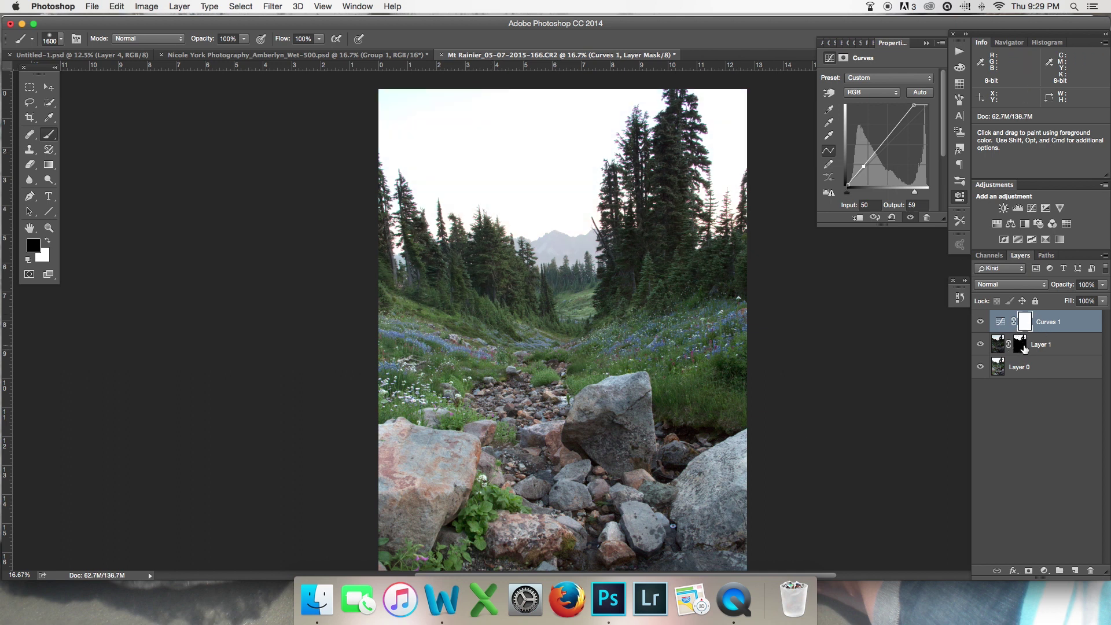
{"action": "left_click", "coordinate": [1022, 346]}
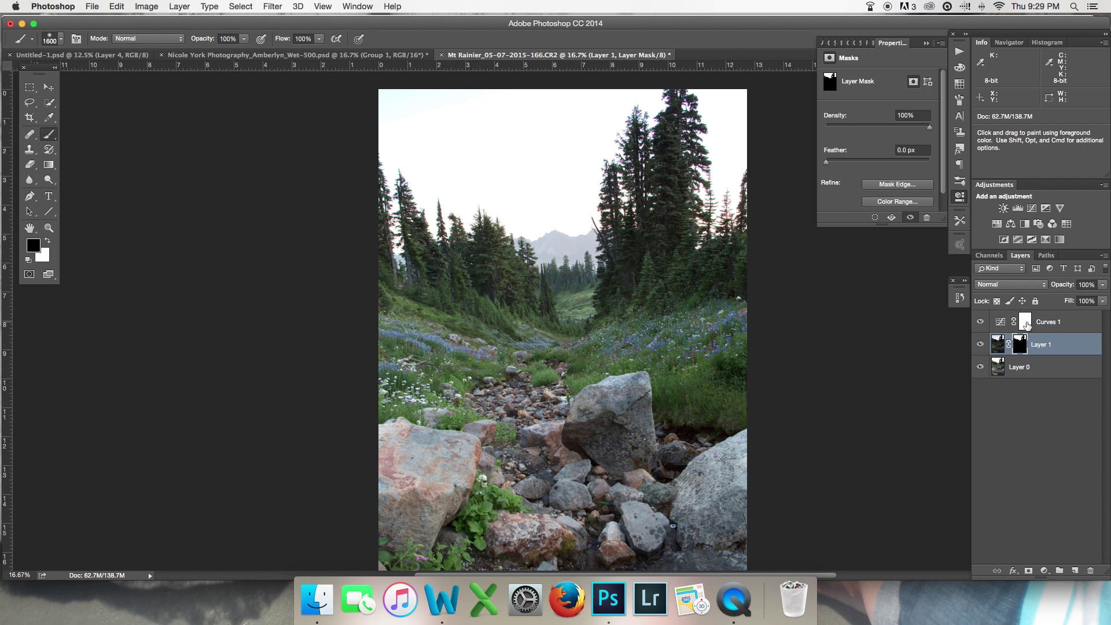
Replace Curves 1's mask with a copy of Layer 1's mask and invert it with Cmd+I.
{"action": "left_click_drag", "start_coordinate": [1026, 326], "coordinate": [1021, 346]}
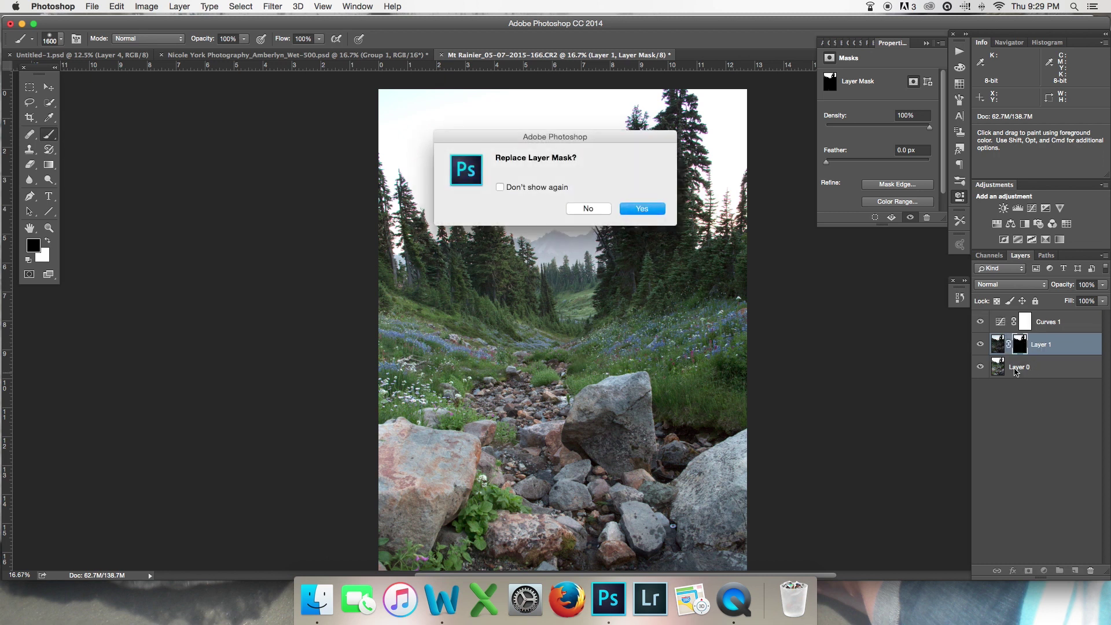
{"action": "left_click", "coordinate": [653, 209]}
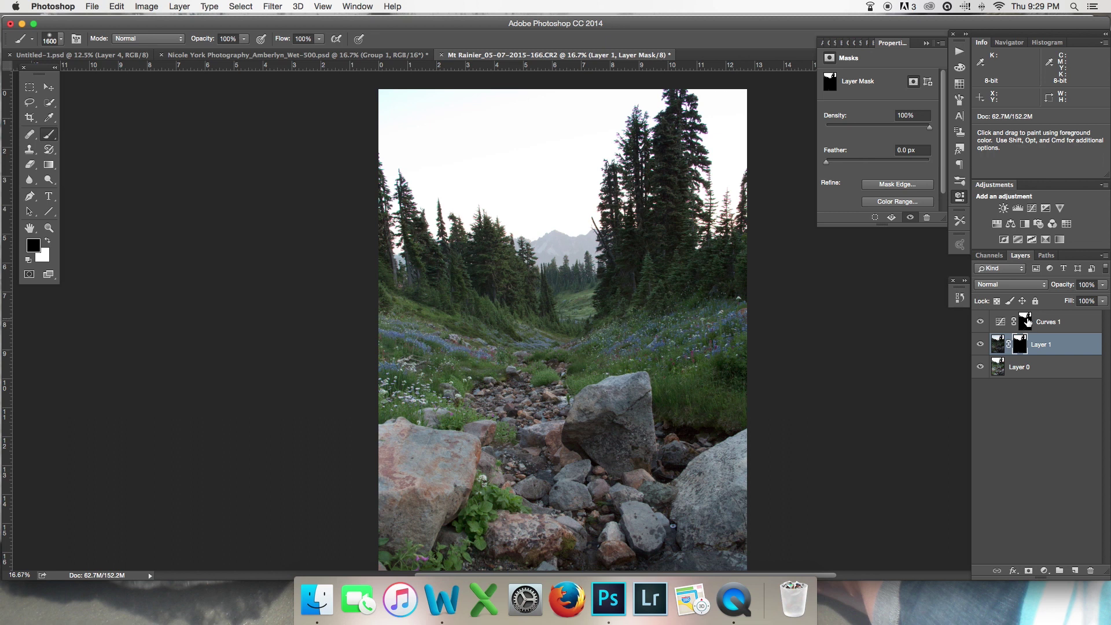
{"action": "left_click", "coordinate": [1027, 323]}
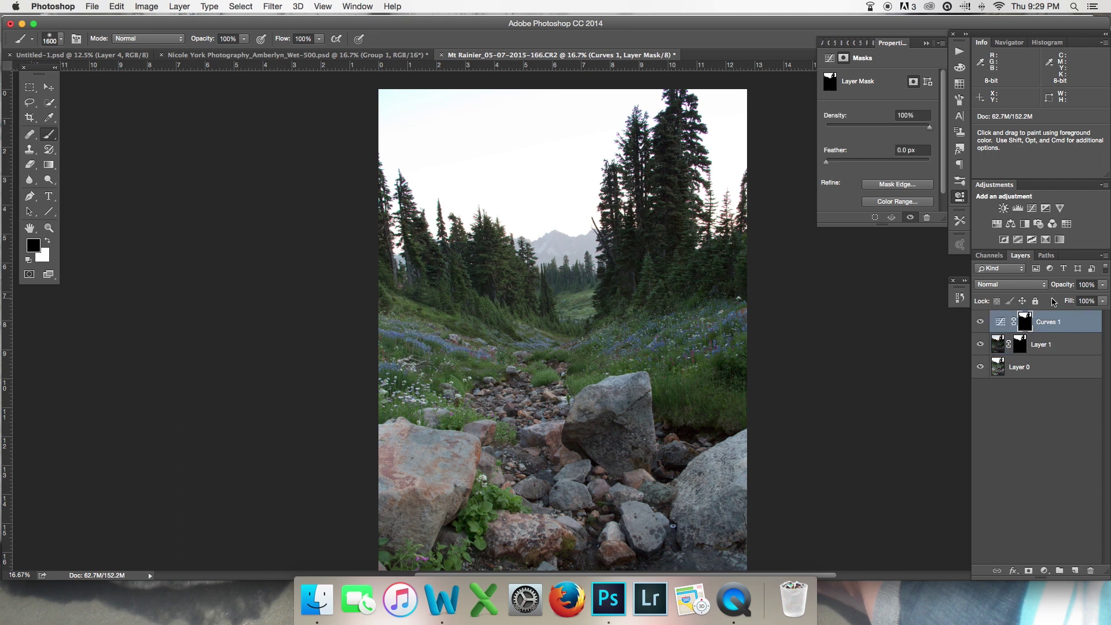
{"action": "key", "text": "super+i"}
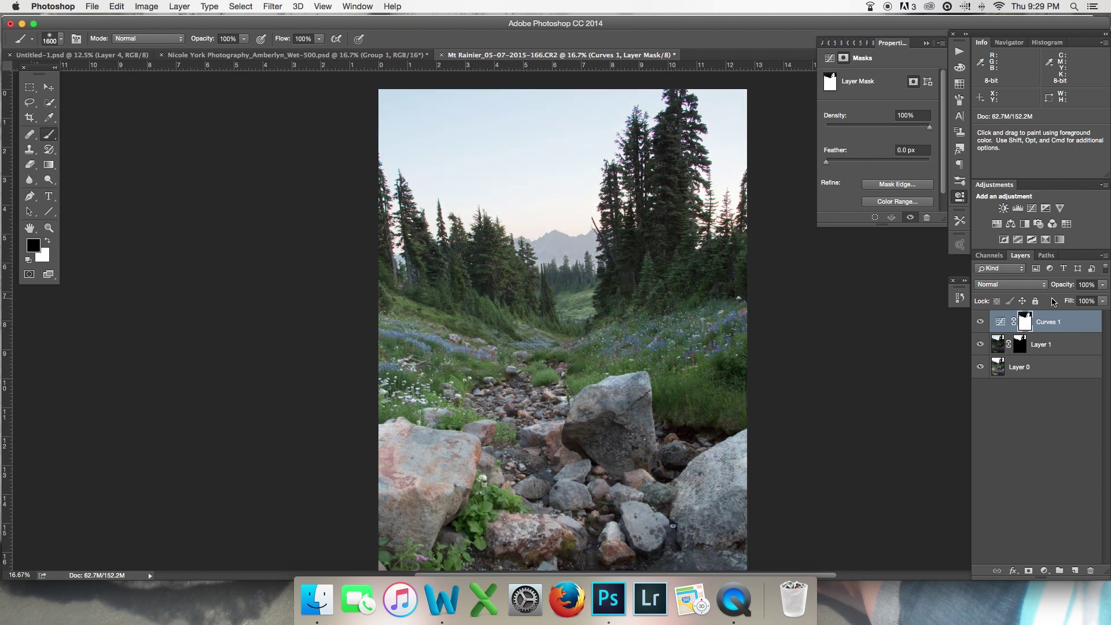
Toggle Curves 1 on and off repeatedly to compare its brightening effect.
{"action": "left_click", "coordinate": [982, 323]}
{"action": "left_click", "coordinate": [982, 323]}
{"action": "left_click", "coordinate": [983, 327]}
{"action": "left_click", "coordinate": [983, 325]}
{"action": "left_click", "coordinate": [983, 325]}
{"action": "left_click", "coordinate": [983, 326]}
{"action": "left_click", "coordinate": [982, 325]}
{"action": "left_click", "coordinate": [982, 326]}
{"action": "left_click", "coordinate": [983, 326]}
{"action": "left_click", "coordinate": [982, 326]}
{"action": "left_click", "coordinate": [983, 328]}
{"action": "left_click", "coordinate": [983, 327]}
{"action": "left_click", "coordinate": [983, 327]}
Group Curves 1 and Layer 1 into Group 1 and toggle the group to compare.
{"action": "left_click", "coordinate": [1052, 345], "text": "shift"}
{"action": "key", "text": "super+g"}
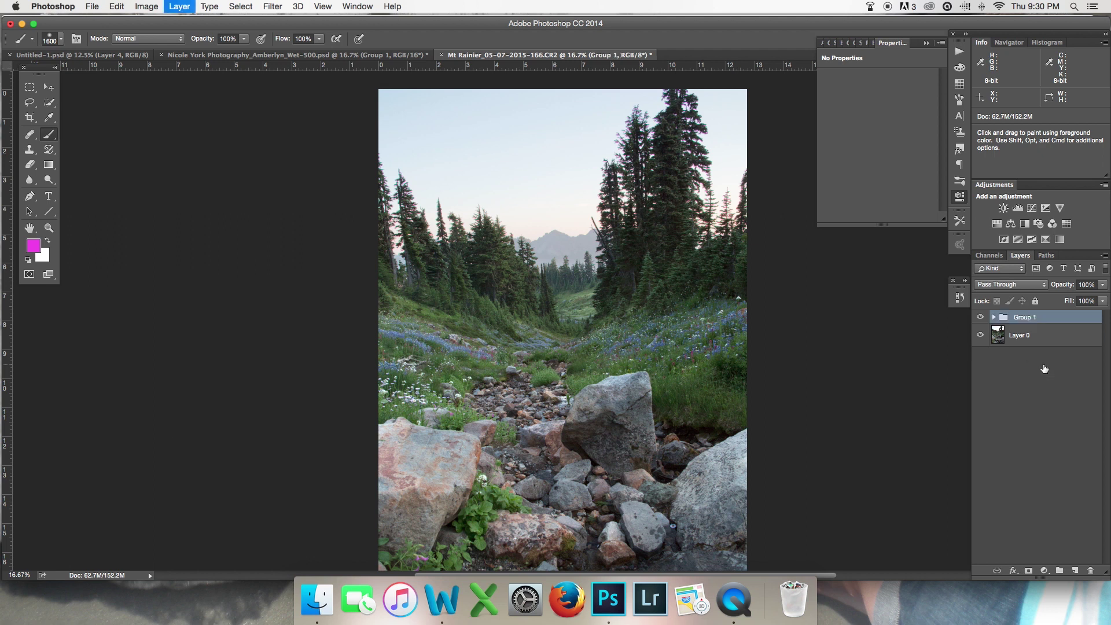
{"action": "left_click", "coordinate": [980, 318]}
{"action": "left_click", "coordinate": [980, 318]}
{"action": "left_click", "coordinate": [981, 318]}
{"action": "left_click", "coordinate": [982, 318]}
{"action": "left_click", "coordinate": [980, 318]}
{"action": "left_click", "coordinate": [981, 320]}
{"action": "left_click", "coordinate": [981, 319]}
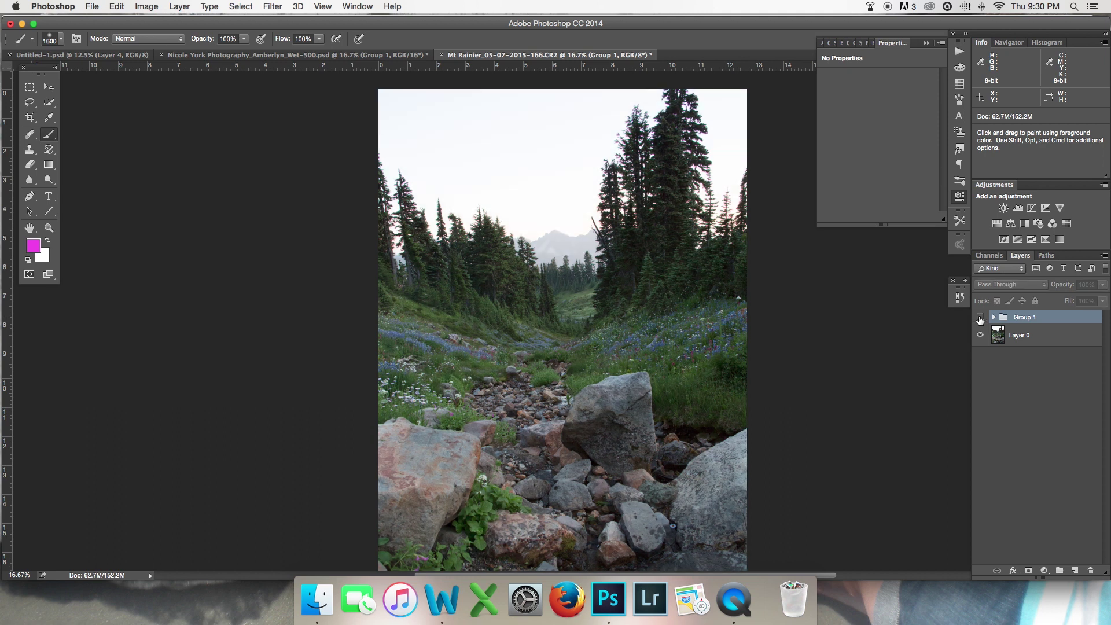
{"action": "left_click", "coordinate": [981, 318]}
{"action": "left_click", "coordinate": [981, 318]}
{"action": "left_click", "coordinate": [981, 319]}
{"action": "left_click", "coordinate": [981, 318]}
{"action": "left_click", "coordinate": [981, 318]}
{"action": "left_click", "coordinate": [981, 318]}
{"action": "left_click", "coordinate": [981, 318]}
{"action": "left_click", "coordinate": [981, 318]}
{"action": "left_click", "coordinate": [981, 318]}
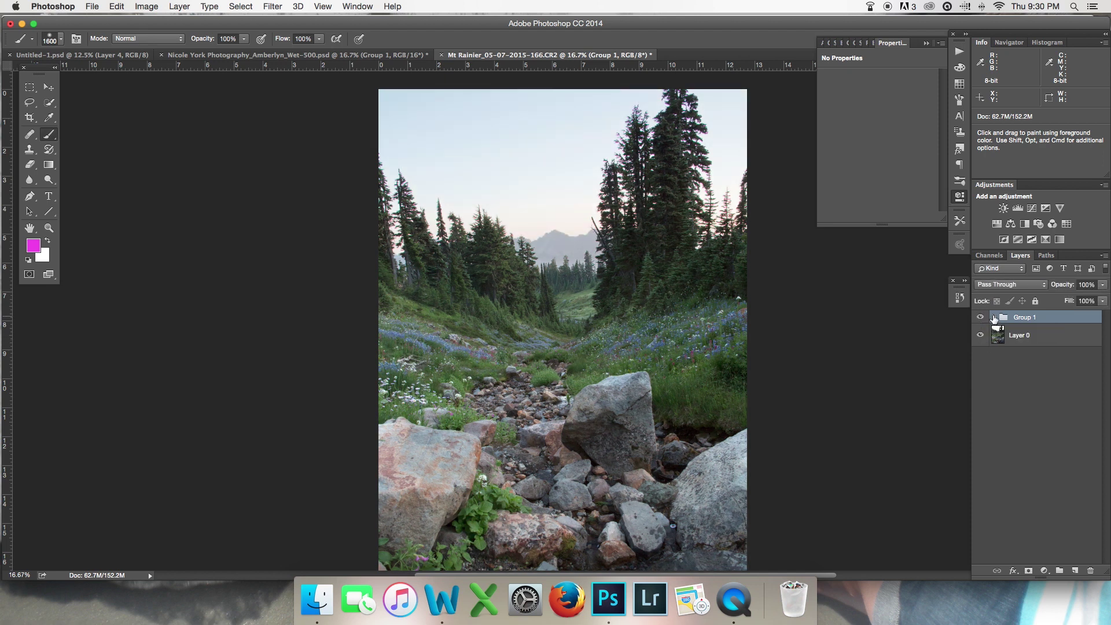
Expand Group 1, toggle Curves 1 inside it to compare, then collapse the group.
{"action": "left_click", "coordinate": [994, 318]}
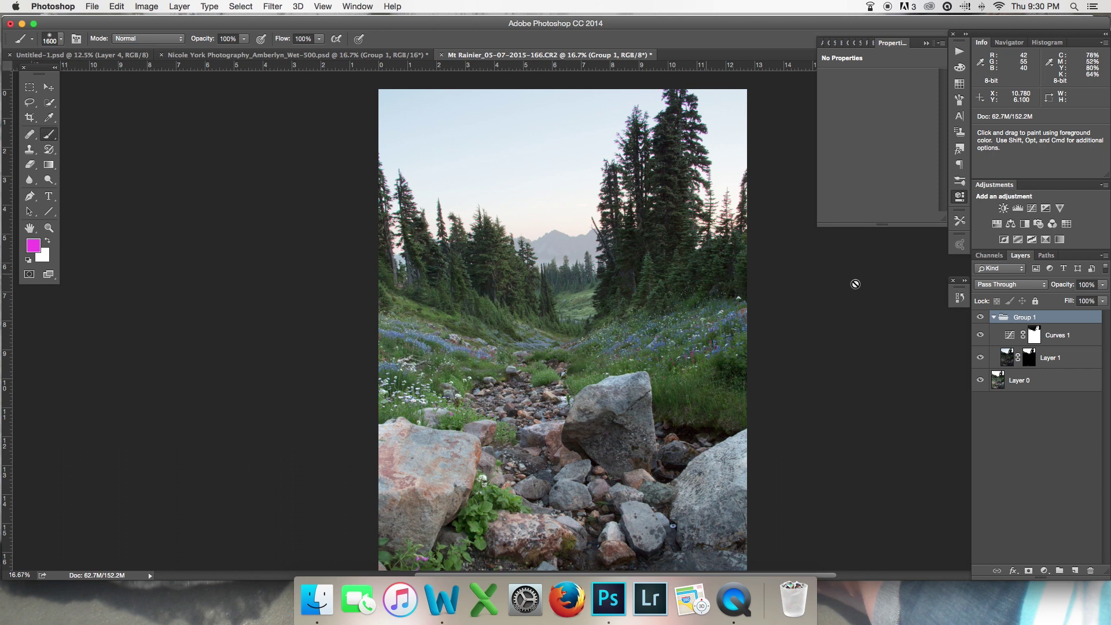
{"action": "left_click", "coordinate": [981, 335]}
{"action": "left_click", "coordinate": [981, 335]}
{"action": "left_click", "coordinate": [982, 335]}
{"action": "left_click", "coordinate": [982, 336]}
{"action": "left_click", "coordinate": [995, 318]}
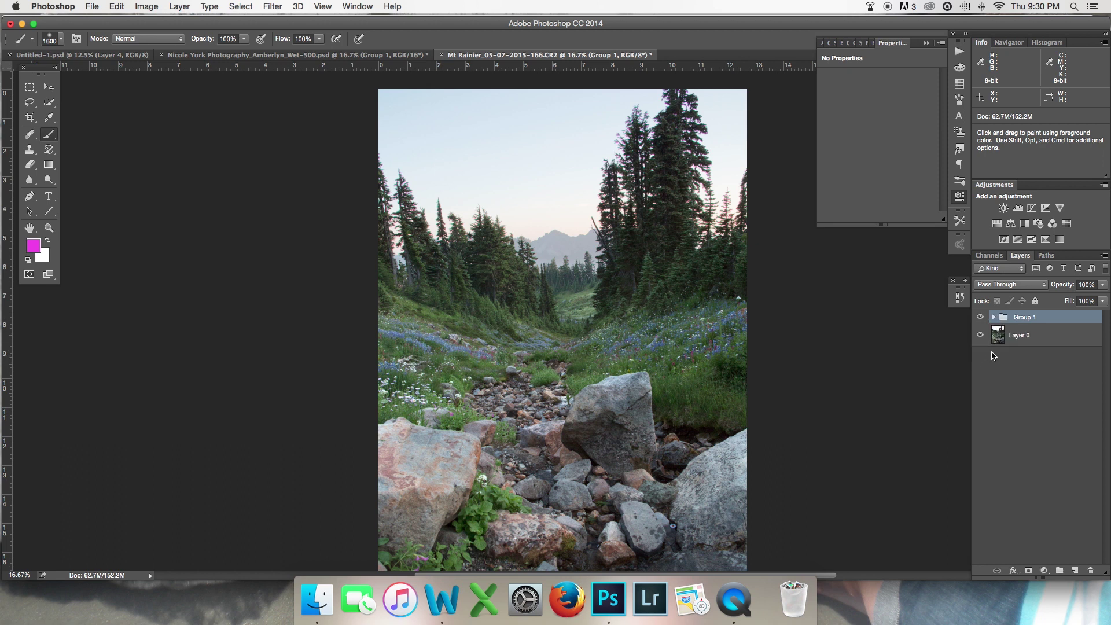
Add a Hue/Saturation adjustment above Group 1 with Saturation at +17, replacing a mistaken Color Balance.
{"action": "left_click", "coordinate": [1011, 224]}
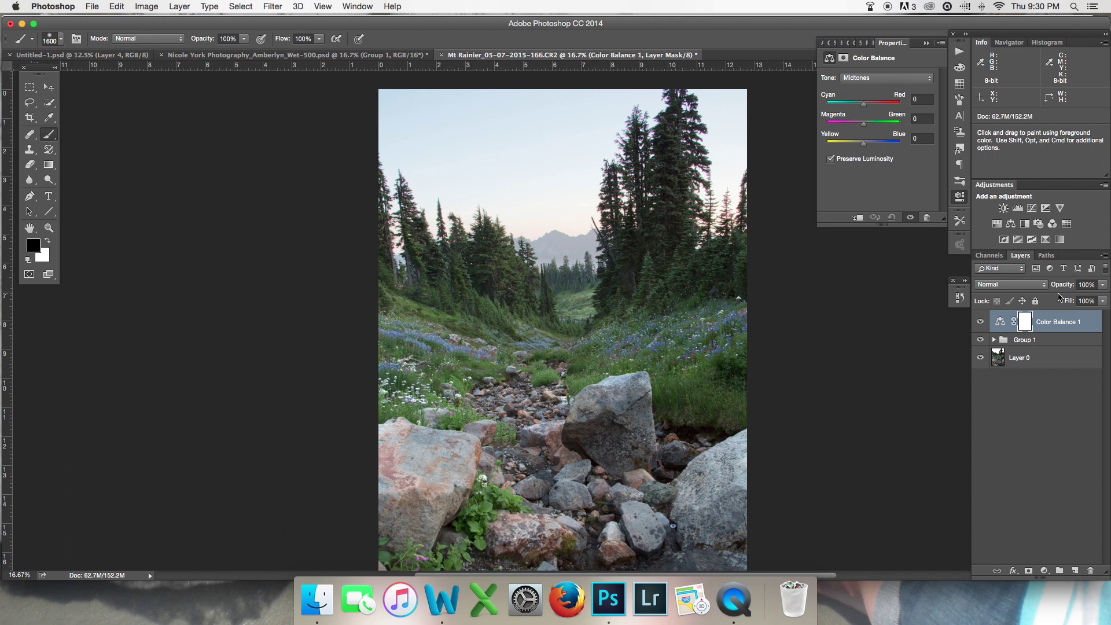
{"action": "key", "text": "super+z"}
{"action": "left_click", "coordinate": [997, 224]}
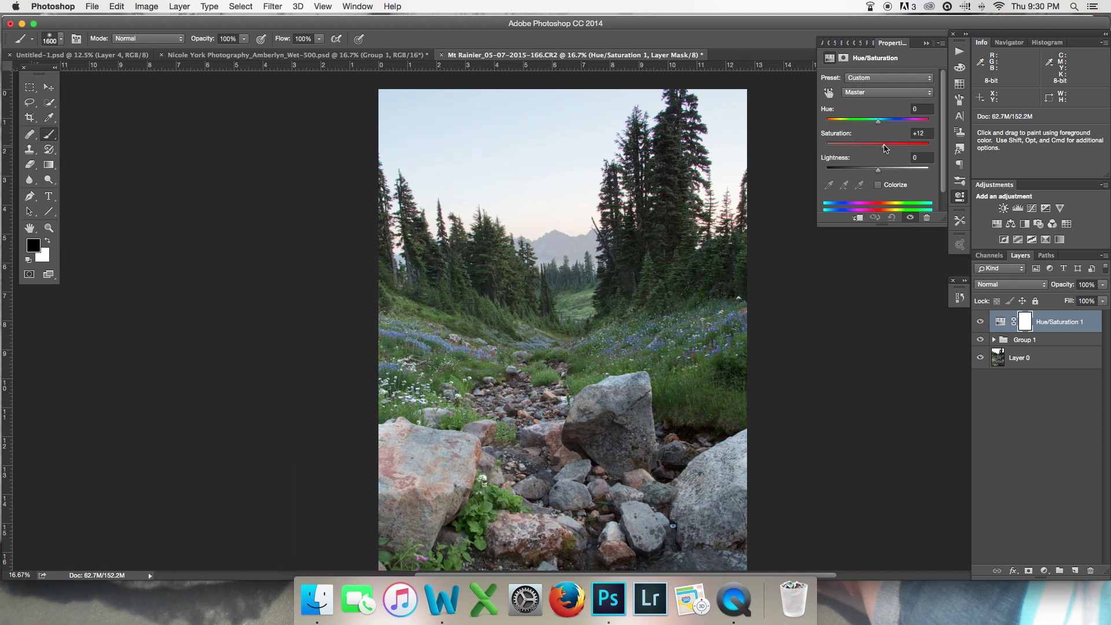
{"action": "left_click_drag", "start_coordinate": [889, 159], "coordinate": [889, 168]}
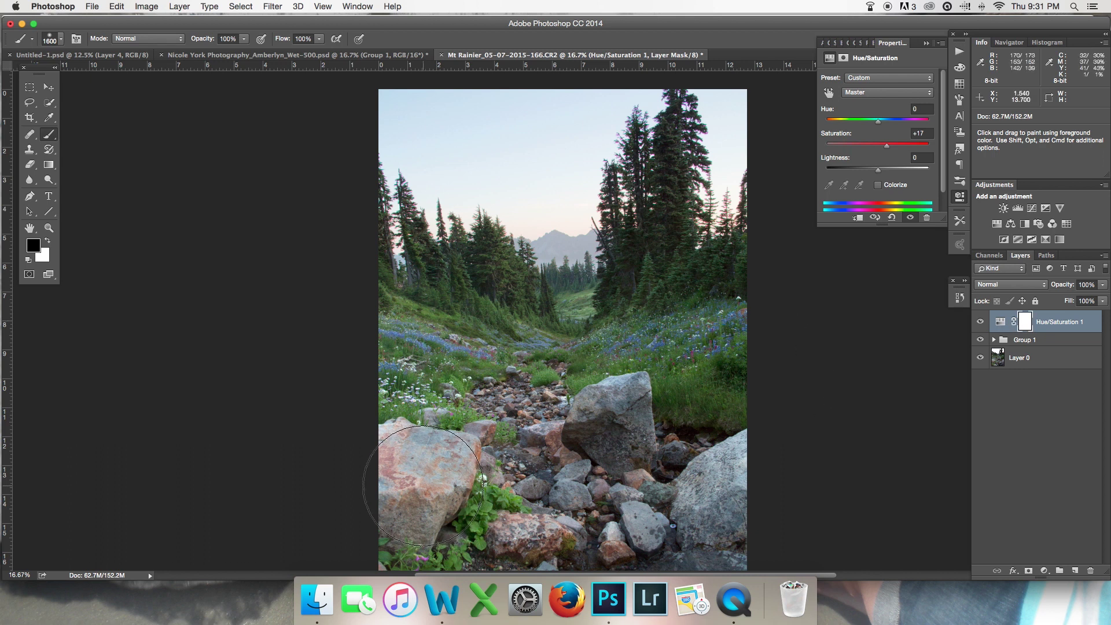
With a smaller brush, mask the saturation off the left rock and lower-centre rocks, checking the mask.
{"action": "key", "text": "bracketleft"}
{"action": "key", "text": "bracketleft"}
{"action": "key", "text": "bracketleft"}
{"action": "key", "text": "bracketleft"}
{"action": "key", "text": "bracketleft"}
{"action": "key", "text": "bracketleft"}
{"action": "key", "text": "bracketleft"}
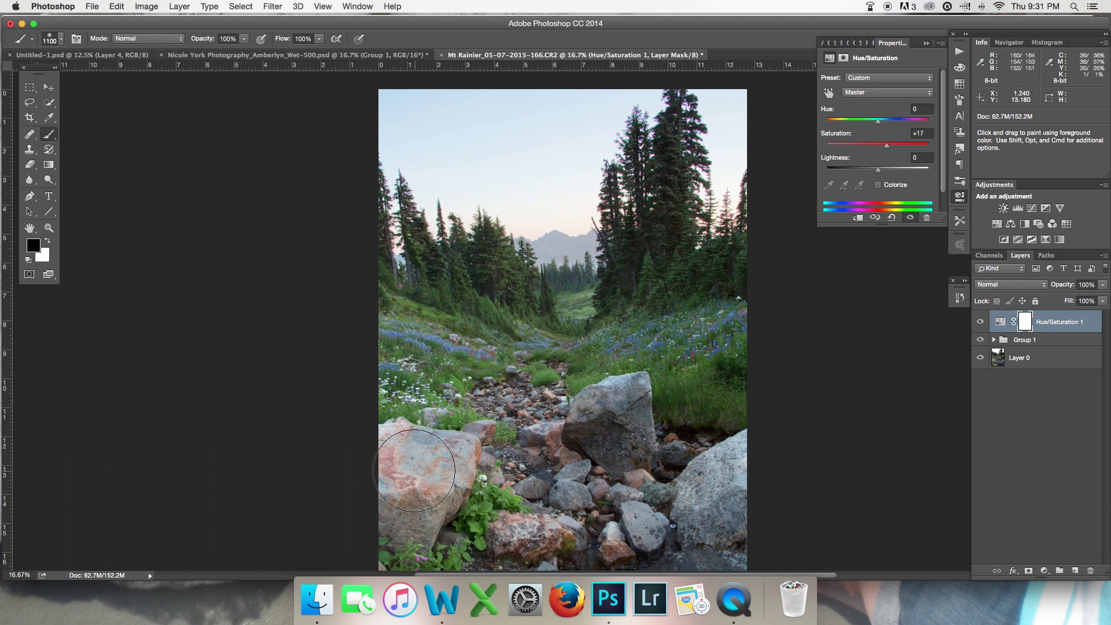
{"action": "key", "text": "bracketleft"}
{"action": "key", "text": "bracketleft"}
{"action": "key", "text": "bracketleft"}
{"action": "key", "text": "bracketleft"}
{"action": "key", "text": "bracketleft"}
{"action": "mouse_move", "coordinate": [412, 469]}
{"action": "left_mouse_down"}
{"action": "mouse_move", "coordinate": [397, 454]}
{"action": "mouse_move", "coordinate": [438, 454]}
{"action": "mouse_move", "coordinate": [402, 519]}
{"action": "mouse_move", "coordinate": [451, 466]}
{"action": "mouse_move", "coordinate": [395, 444]}
{"action": "mouse_move", "coordinate": [434, 498]}
{"action": "mouse_move", "coordinate": [436, 477]}
{"action": "left_mouse_up"}
{"action": "key", "text": "bracketleft"}
{"action": "key", "text": "bracketleft"}
{"action": "key", "text": "bracketleft"}
{"action": "left_click_drag", "start_coordinate": [510, 522], "coordinate": [507, 541]}
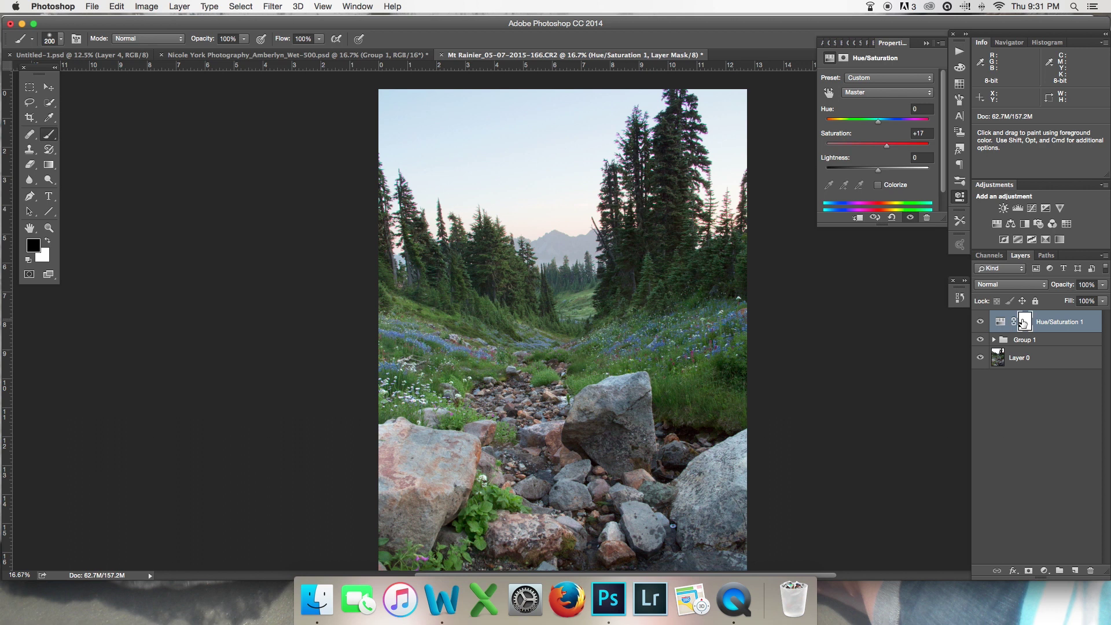
{"action": "left_click", "coordinate": [1024, 323], "text": "alt"}
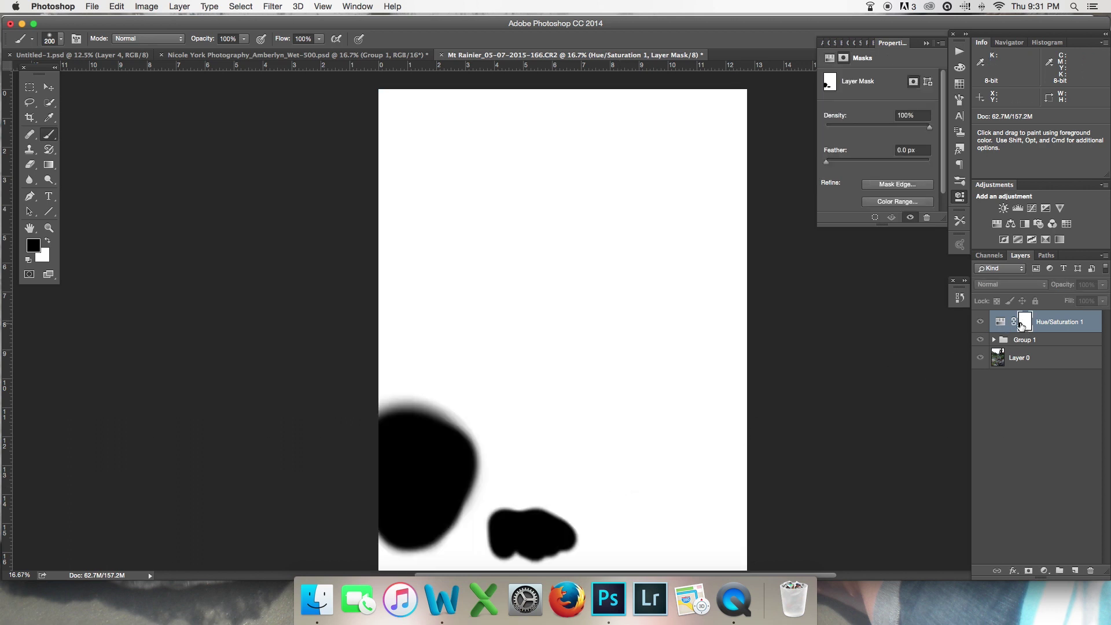
{"action": "left_click", "coordinate": [1023, 323], "text": "alt"}
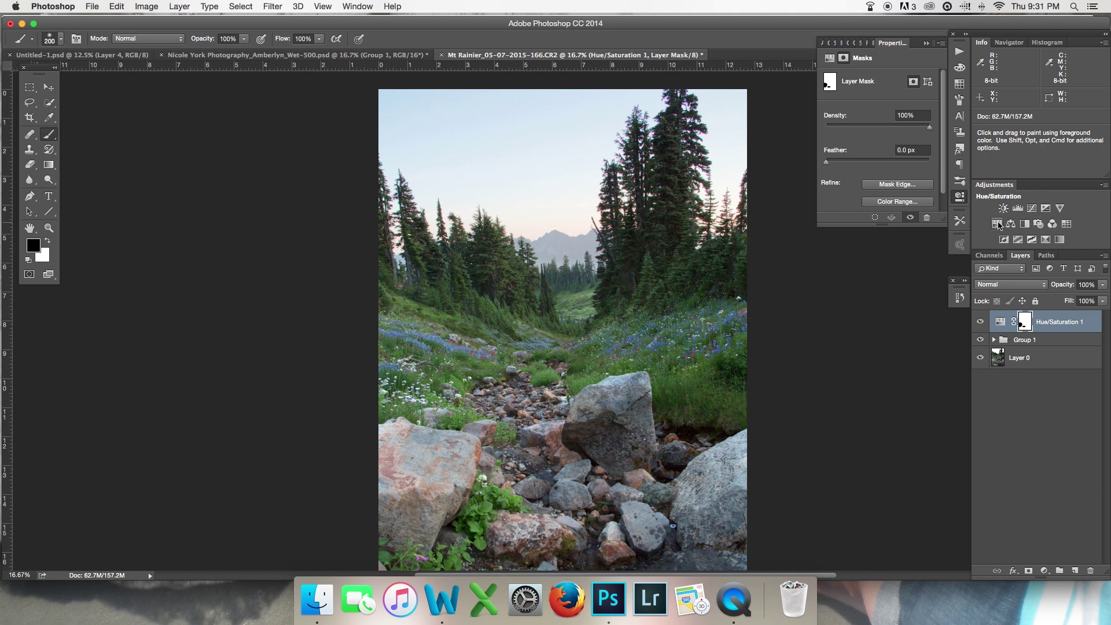
Add Curves 2 and lift the Blue channel's shadow end to 15.
{"action": "left_click", "coordinate": [1032, 208]}
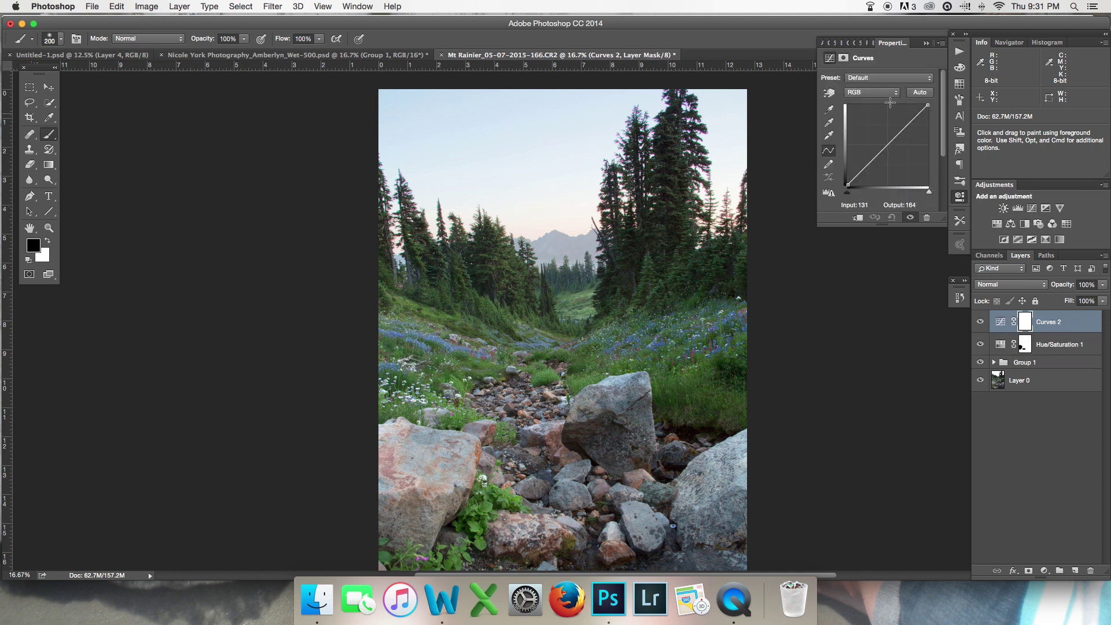
{"action": "left_click", "coordinate": [891, 92]}
{"action": "left_click", "coordinate": [886, 110]}
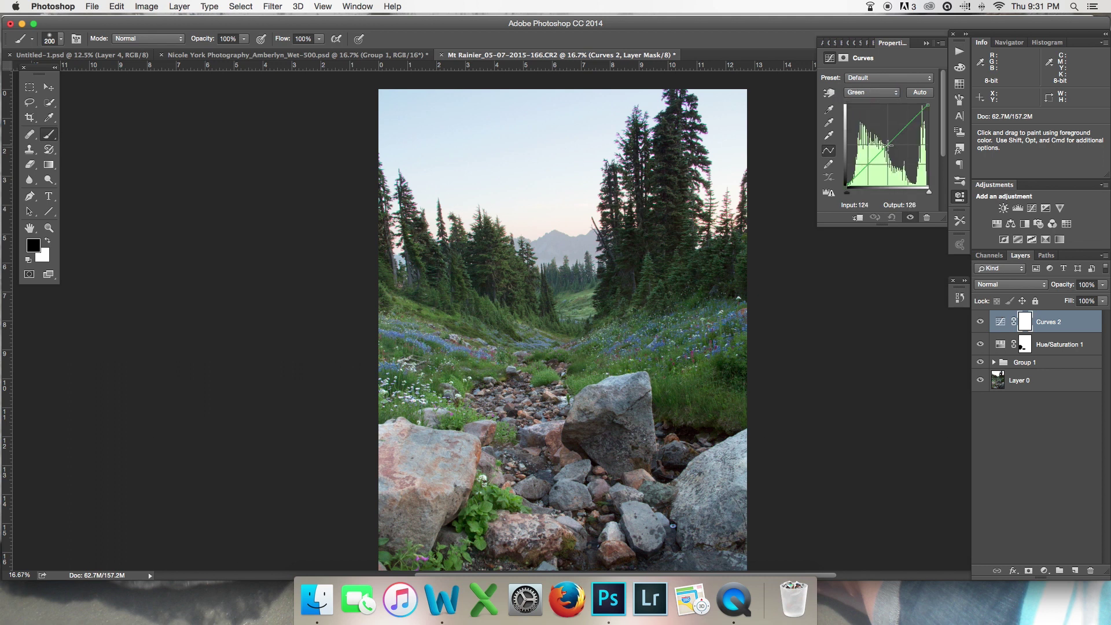
{"action": "left_click_drag", "start_coordinate": [888, 145], "coordinate": [889, 147]}
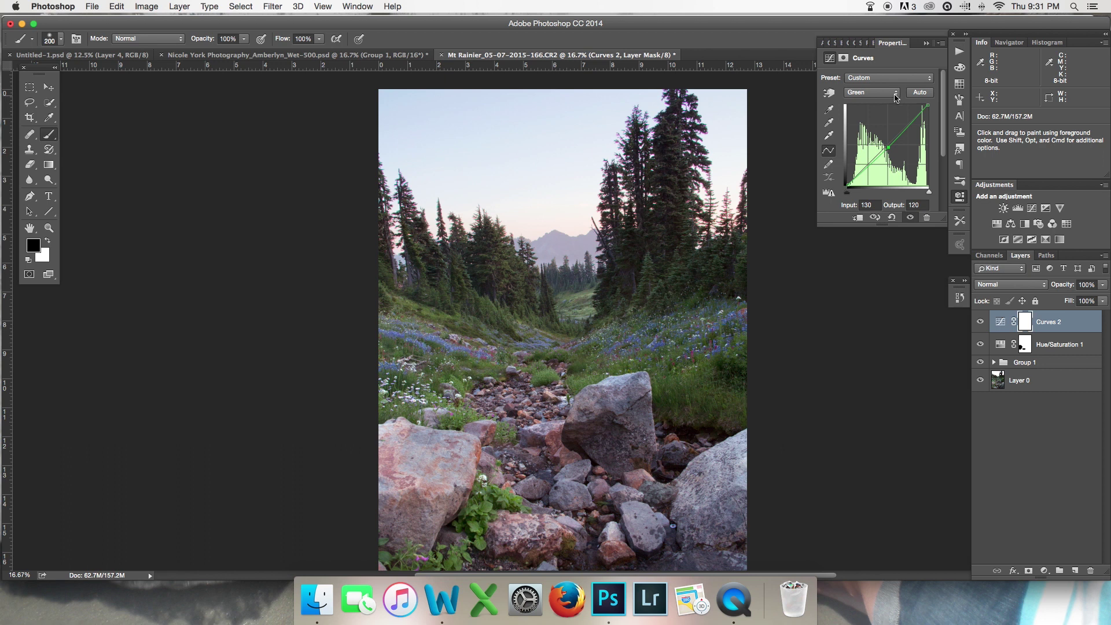
{"action": "left_click", "coordinate": [896, 97]}
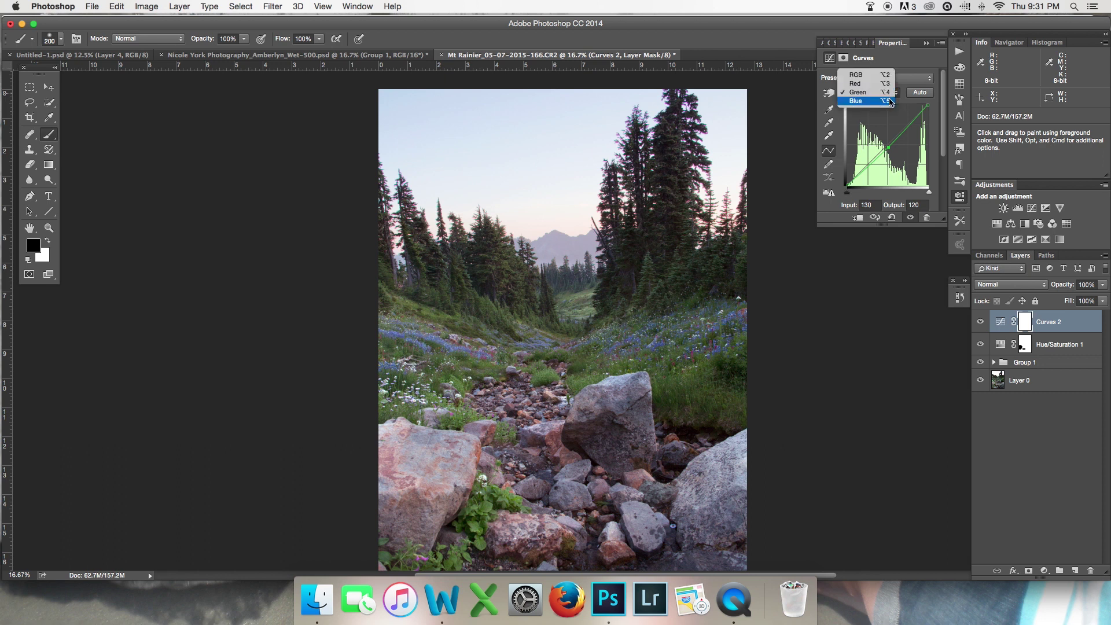
{"action": "left_click", "coordinate": [880, 100]}
{"action": "left_click", "coordinate": [846, 183]}
{"action": "left_click_drag", "start_coordinate": [846, 182], "coordinate": [884, 142]}
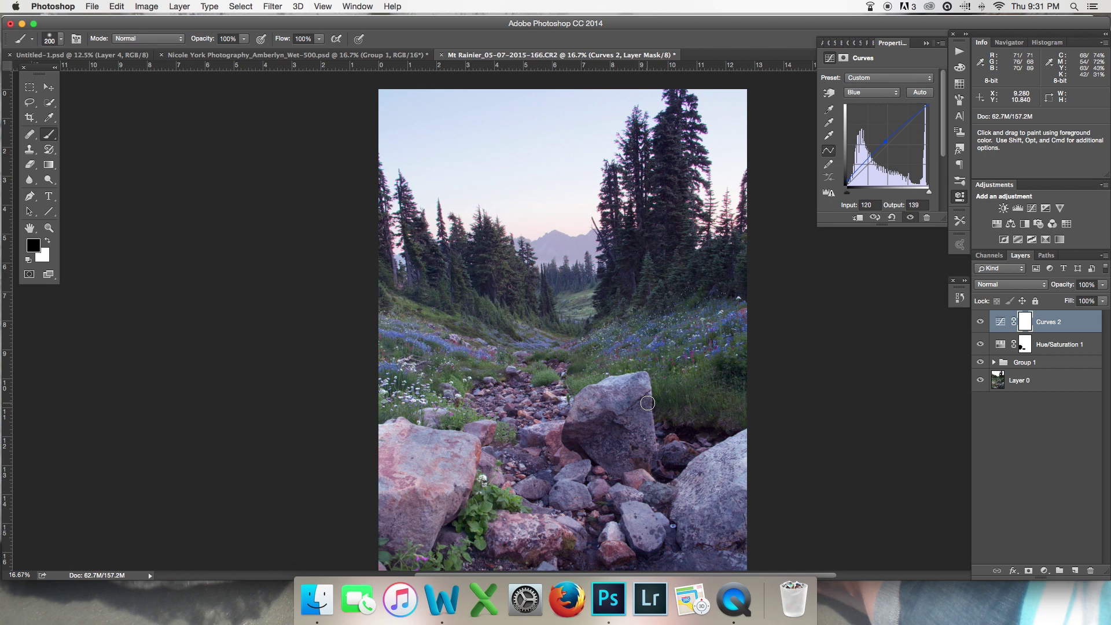
Invert the Curves 2 mask to black and set a white brush at size 50.
{"action": "key", "text": "super+i"}
{"action": "key", "text": "bracketleft"}
{"action": "key", "text": "bracketleft"}
{"action": "key", "text": "x"}
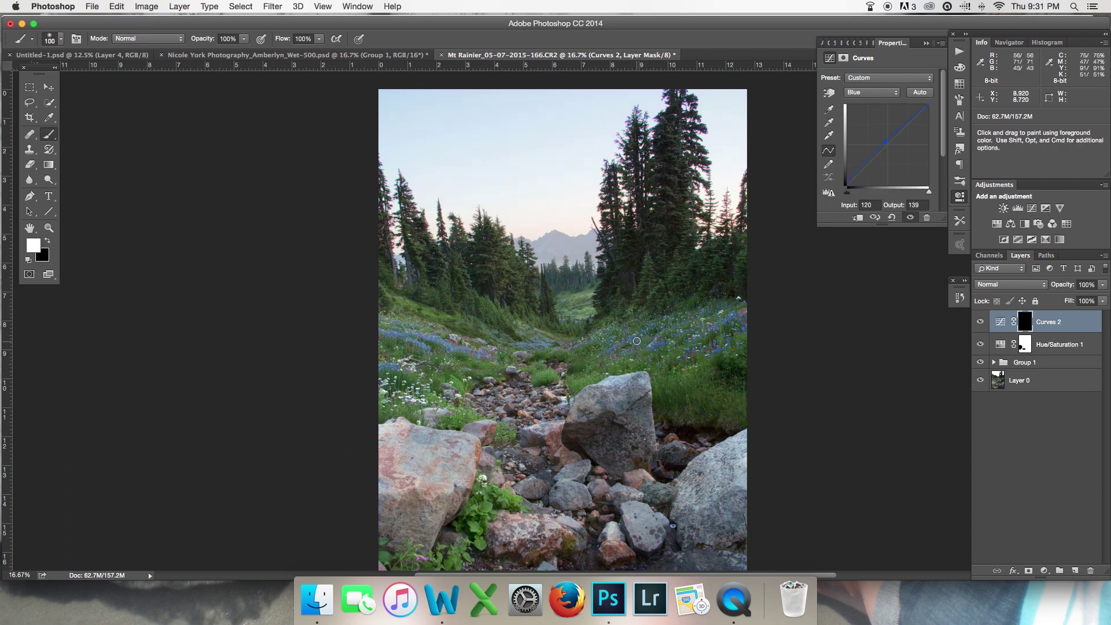
{"action": "key", "text": "bracketleft"}
{"action": "key", "text": "bracketleft"}
{"action": "key", "text": "bracketleft"}
{"action": "key", "text": "bracketleft"}
{"action": "key", "text": "bracketleft"}
{"action": "key", "text": "bracketleft"}
{"action": "key", "text": "bracketleft"}
Add Curves 3 brightening midtones to 118/133, invert its mask, and set the brush size to 90.
{"action": "left_click", "coordinate": [1032, 208]}
{"action": "left_click_drag", "start_coordinate": [888, 144], "coordinate": [885, 143]}
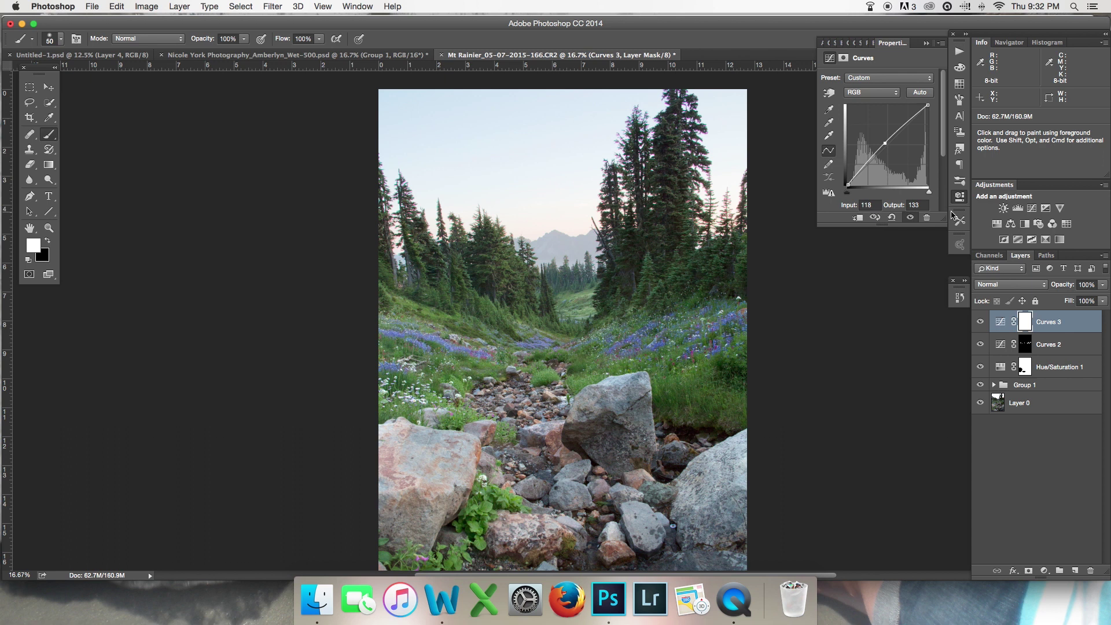
{"action": "key", "text": "super+i"}
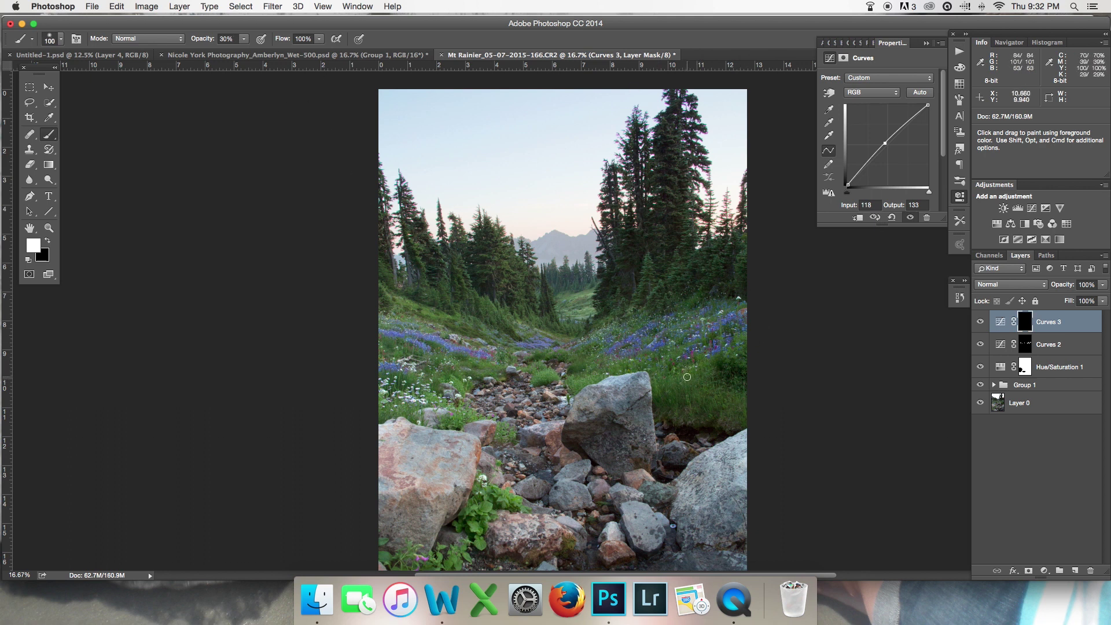
{"action": "key", "text": "bracketright"}
{"action": "key", "text": "bracketleft"}
{"action": "key", "text": "bracketleft"}
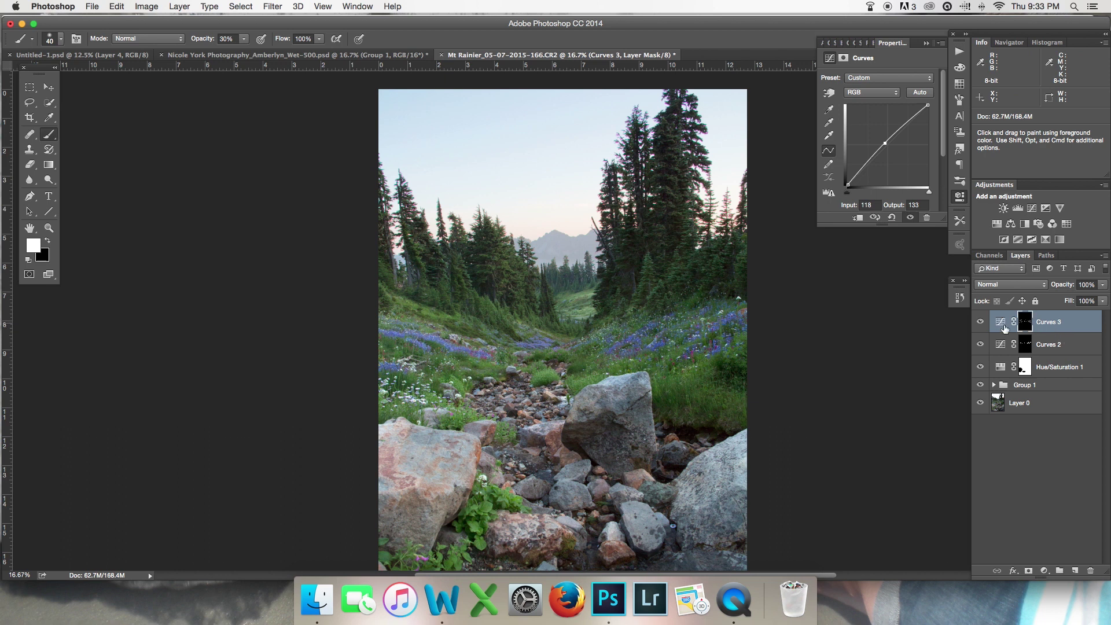
Toggle Curves 3 to compare its brightening of the flower patches, then inspect its mask.
{"action": "left_click", "coordinate": [980, 322]}
{"action": "left_click", "coordinate": [980, 322]}
{"action": "left_click", "coordinate": [981, 322]}
{"action": "left_click", "coordinate": [981, 322]}
{"action": "left_click", "coordinate": [980, 323]}
{"action": "left_click", "coordinate": [981, 323]}
{"action": "left_click", "coordinate": [980, 322]}
{"action": "left_click", "coordinate": [980, 322]}
{"action": "left_click", "coordinate": [980, 322]}
{"action": "left_click", "coordinate": [981, 322]}
{"action": "left_click", "coordinate": [981, 323]}
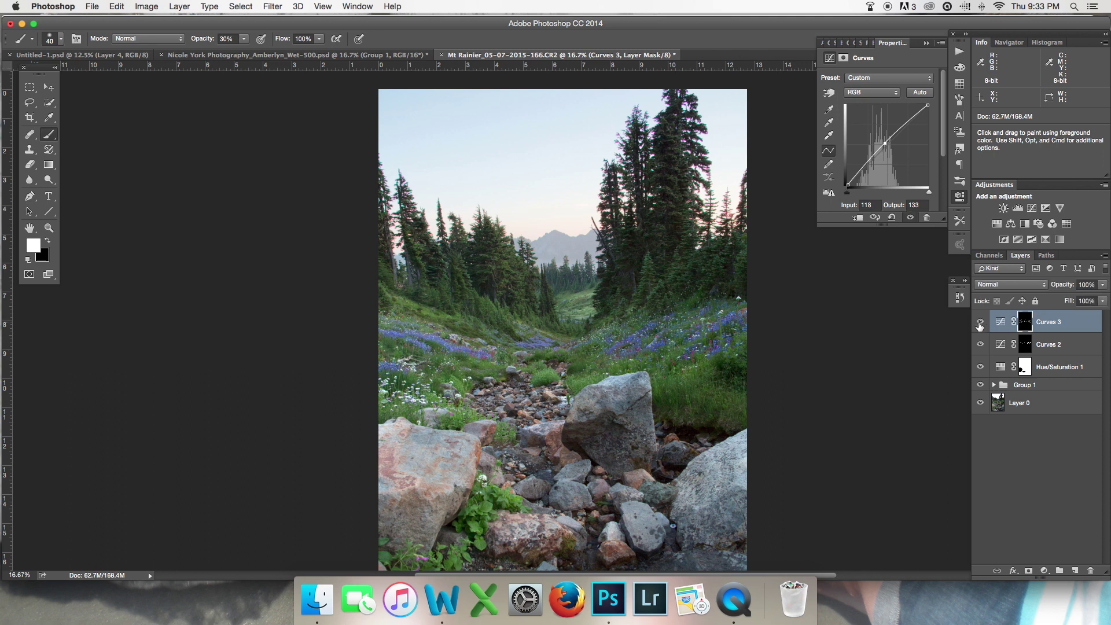
{"action": "left_click", "coordinate": [1025, 322], "text": "alt"}
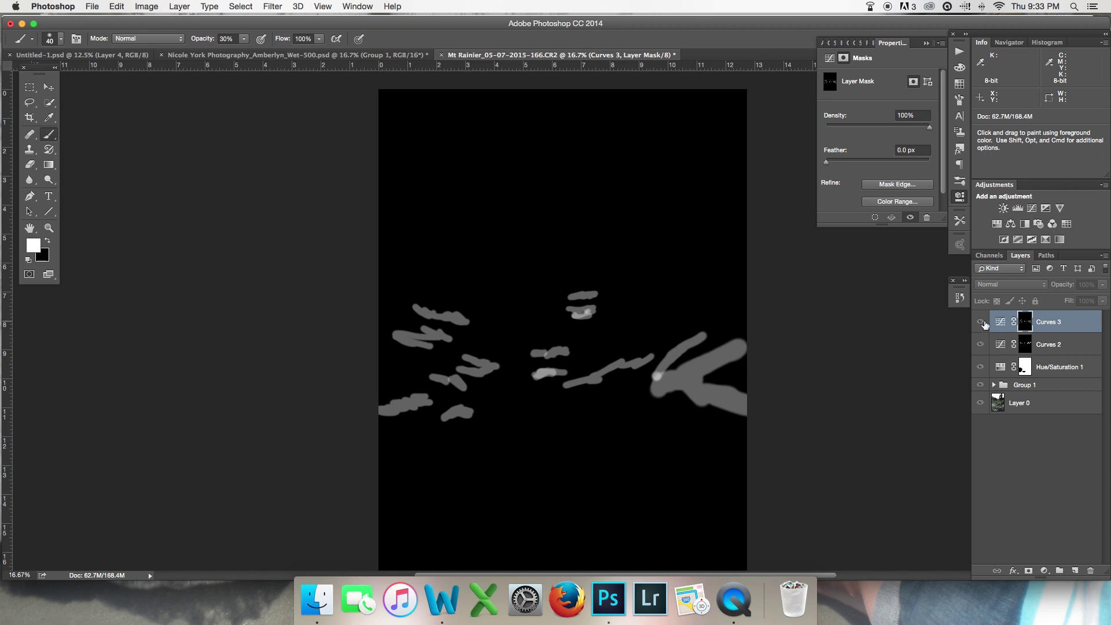
{"action": "left_click", "coordinate": [1026, 322], "text": "alt"}
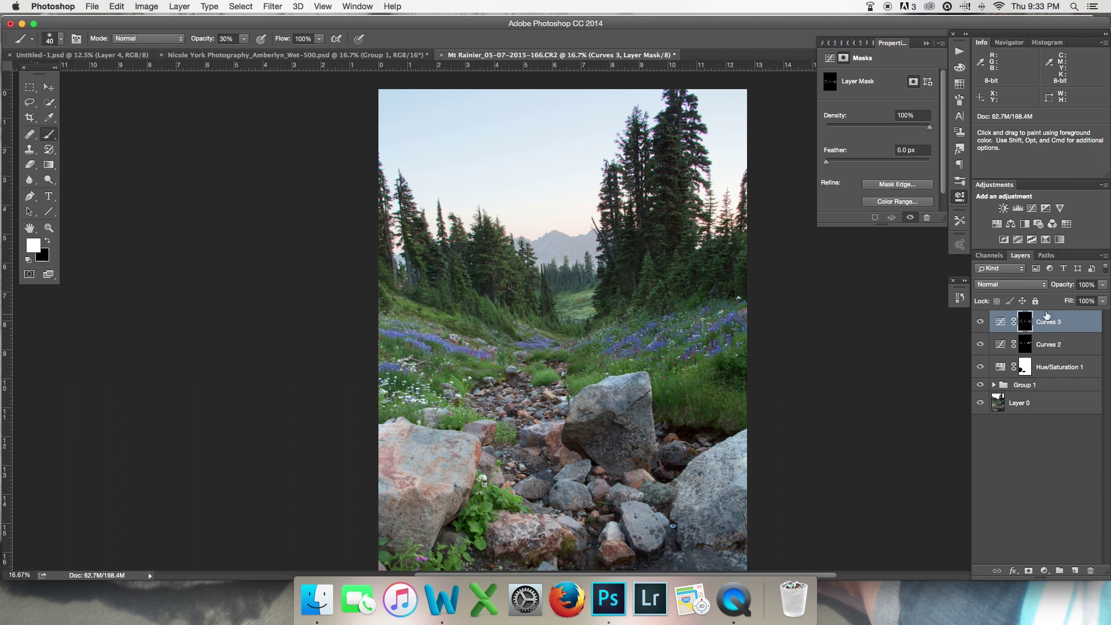
Delete Curves 3's stray vector mask and add Color Balance 1 shifting midtones toward red and magenta.
{"action": "left_click", "coordinate": [1029, 571]}
{"action": "left_click", "coordinate": [1033, 317]}
{"action": "left_click", "coordinate": [1050, 324]}
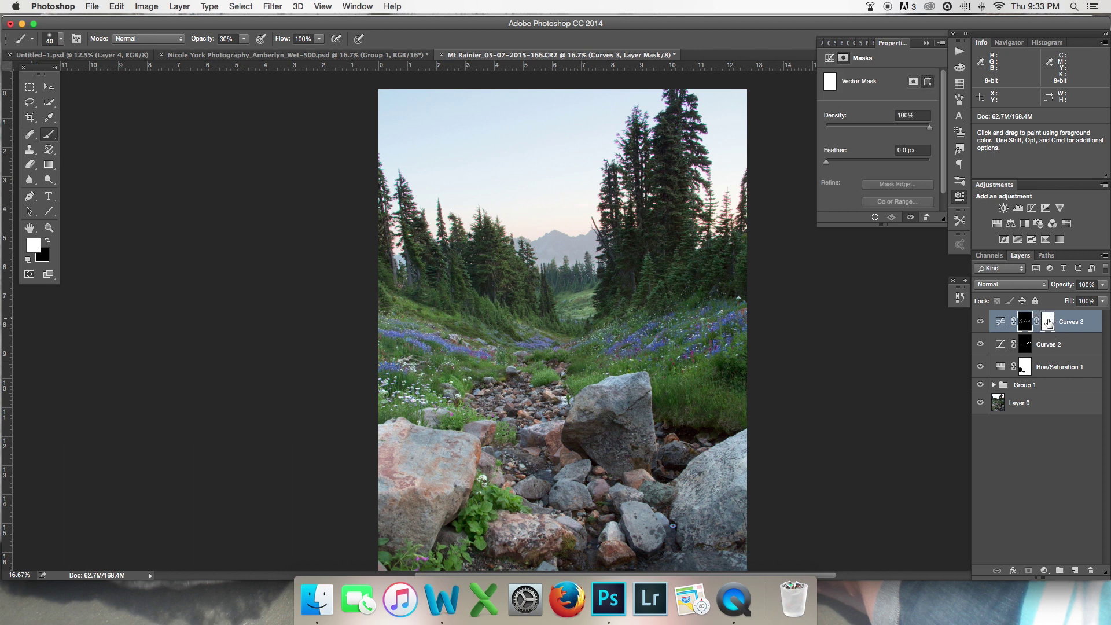
{"action": "right_click", "coordinate": [1050, 323]}
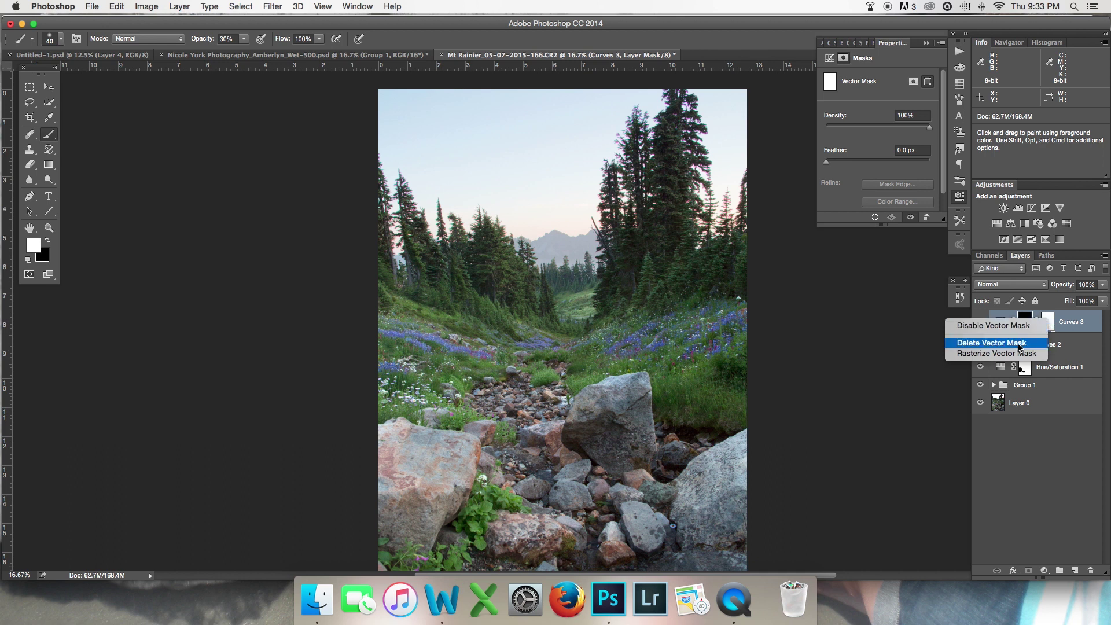
{"action": "left_click", "coordinate": [1020, 343]}
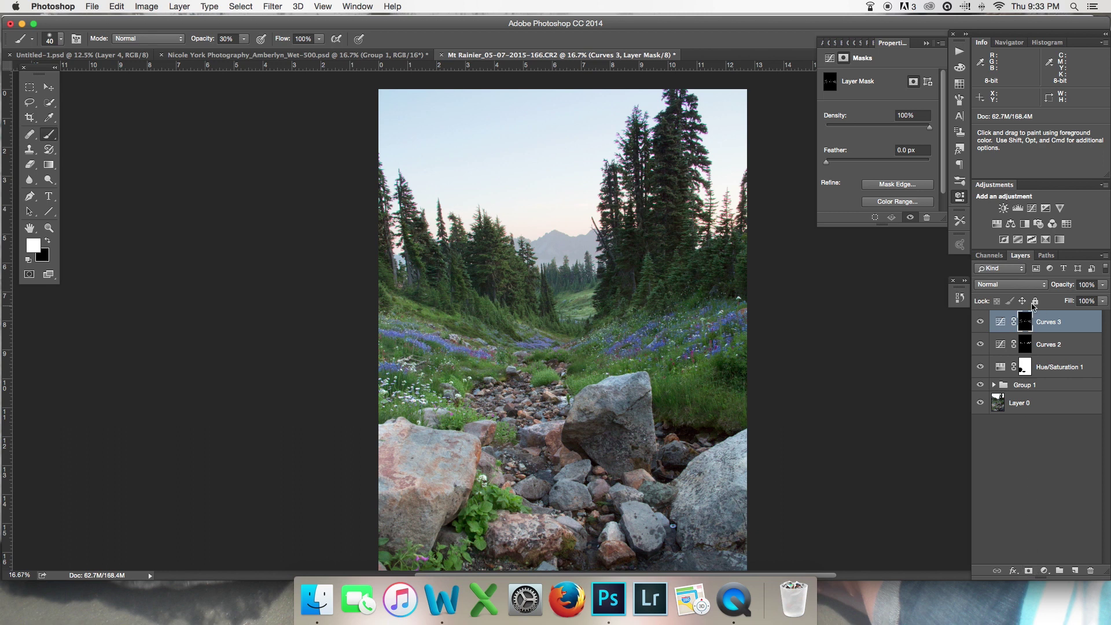
{"action": "left_click", "coordinate": [1011, 224]}
{"action": "left_click_drag", "start_coordinate": [867, 103], "coordinate": [864, 105]}
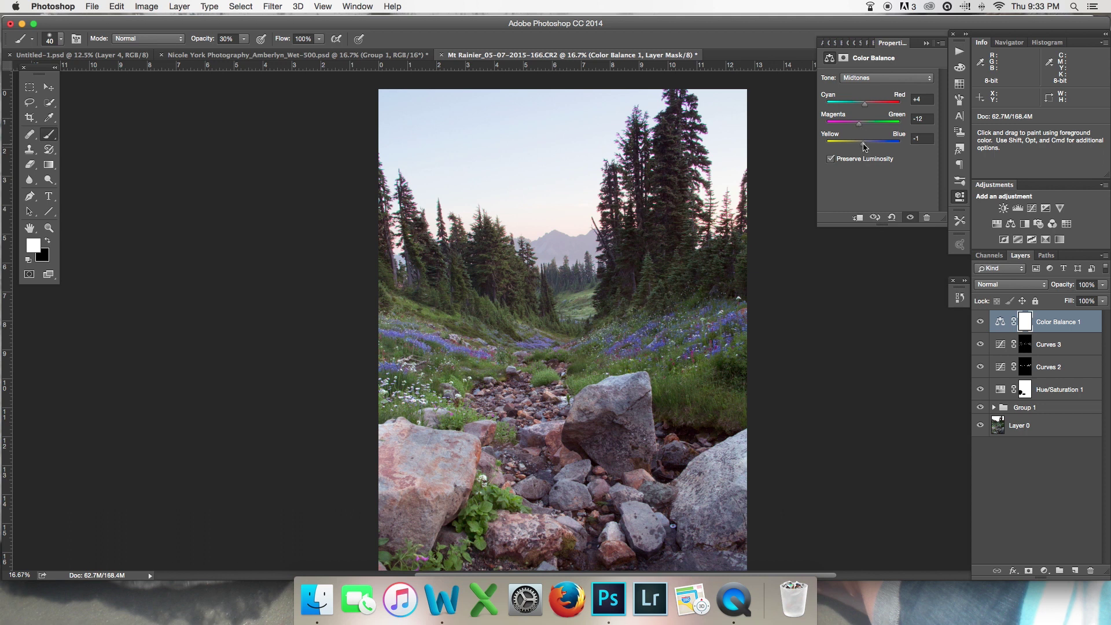
Compare Color Balance 1 on and off, then lower its opacity to 55%.
{"action": "left_click", "coordinate": [980, 323]}
{"action": "left_click", "coordinate": [980, 323]}
{"action": "left_click", "coordinate": [981, 323]}
{"action": "left_click", "coordinate": [981, 323]}
{"action": "left_click", "coordinate": [982, 324]}
{"action": "left_click_drag", "start_coordinate": [1103, 289], "coordinate": [1079, 299]}
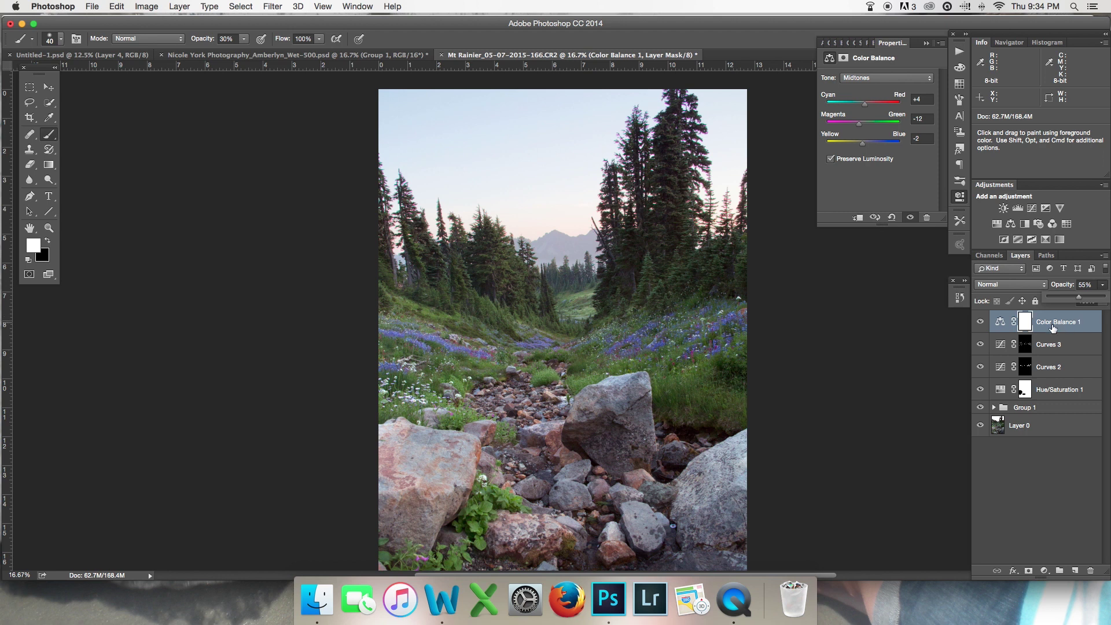
Paint black on Color Balance 1's mask with a 150 brush to hide part of its effect.
{"action": "left_click", "coordinate": [1024, 324]}
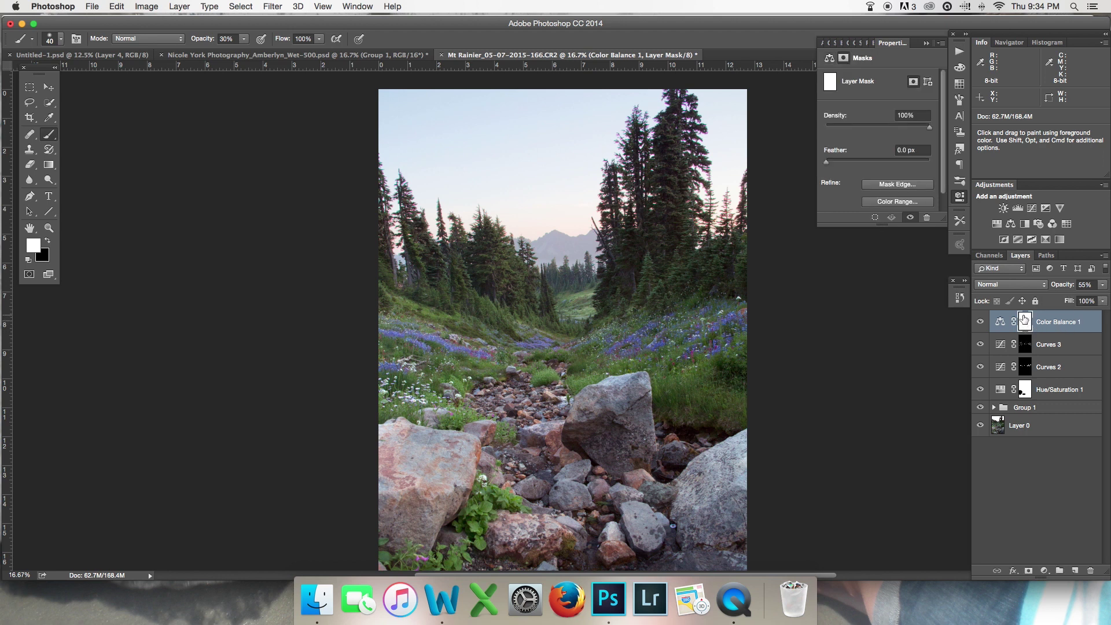
{"action": "key", "text": "x"}
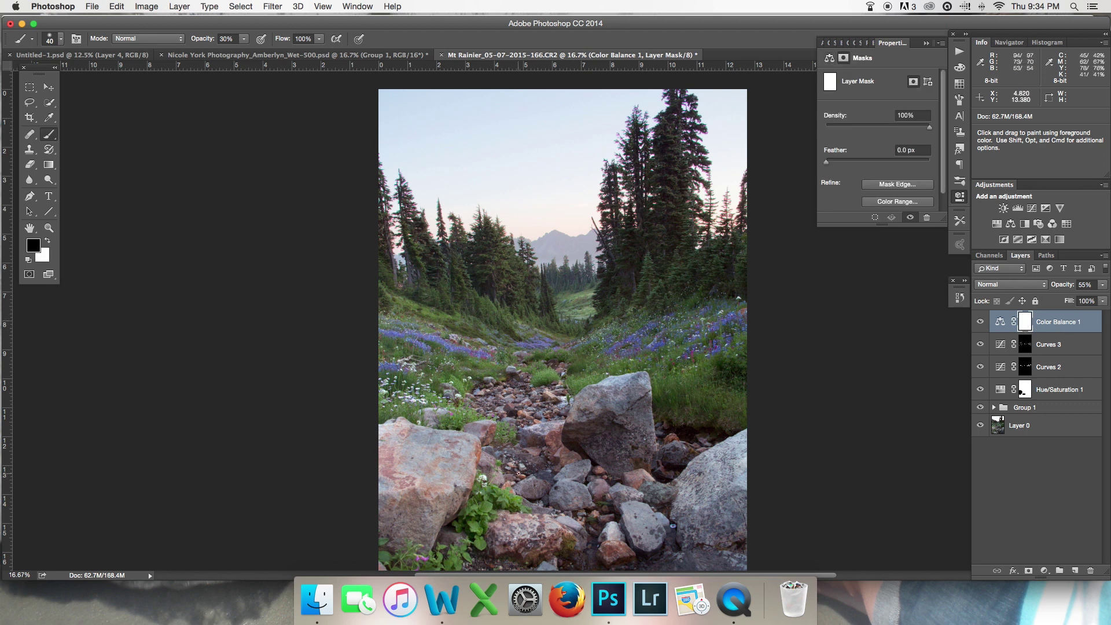
{"action": "key", "text": "bracketright"}
{"action": "key", "text": "bracketright"}
{"action": "key", "text": "bracketright"}
{"action": "key", "text": "bracketright"}
{"action": "key", "text": "bracketright"}
{"action": "key", "text": "bracketright"}
{"action": "key", "text": "bracketright"}
{"action": "key", "text": "bracketright"}
{"action": "key", "text": "bracketright"}
{"action": "key", "text": "bracketright"}
{"action": "key", "text": "bracketright"}
{"action": "key", "text": "bracketright"}
{"action": "left_click_drag", "start_coordinate": [436, 259], "coordinate": [507, 263]}
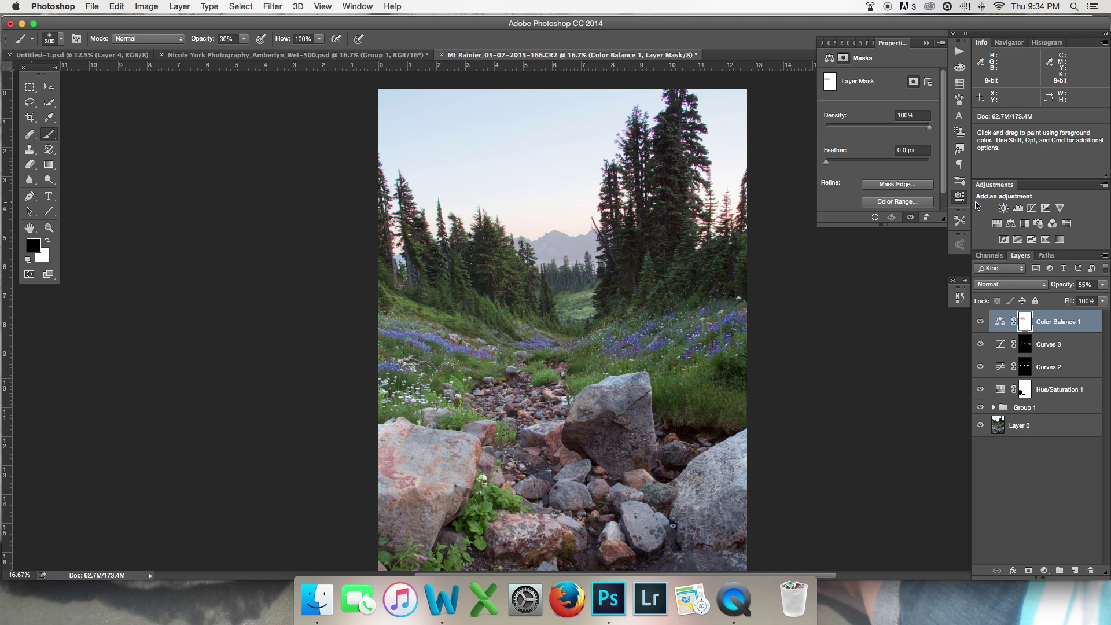
{"action": "key", "text": "super+bracketleft"}
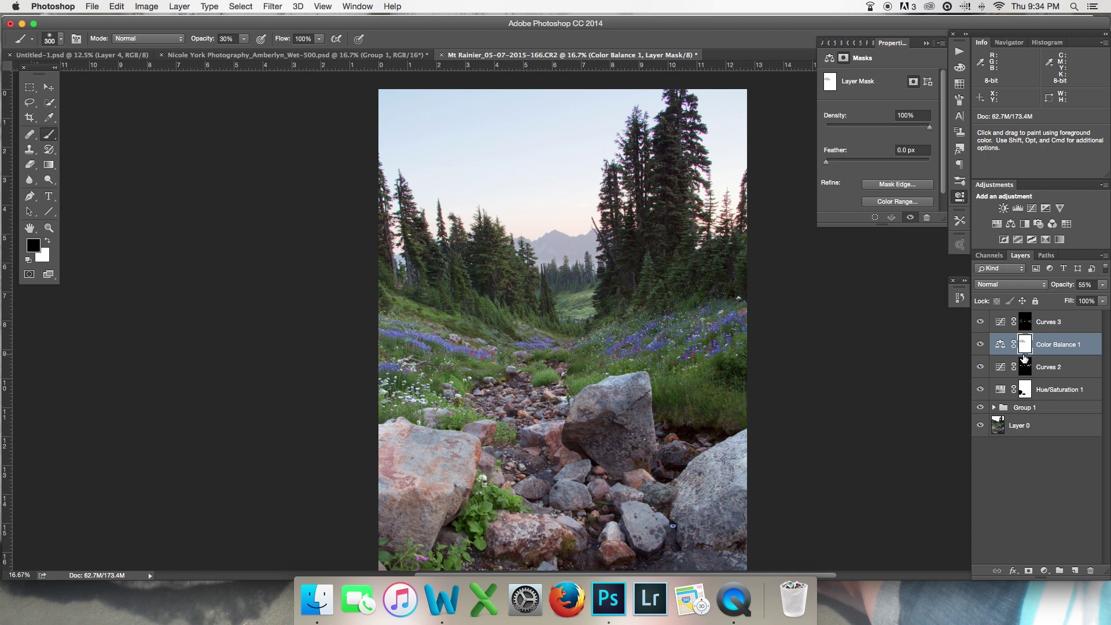
{"action": "key", "text": "super+bracketright"}
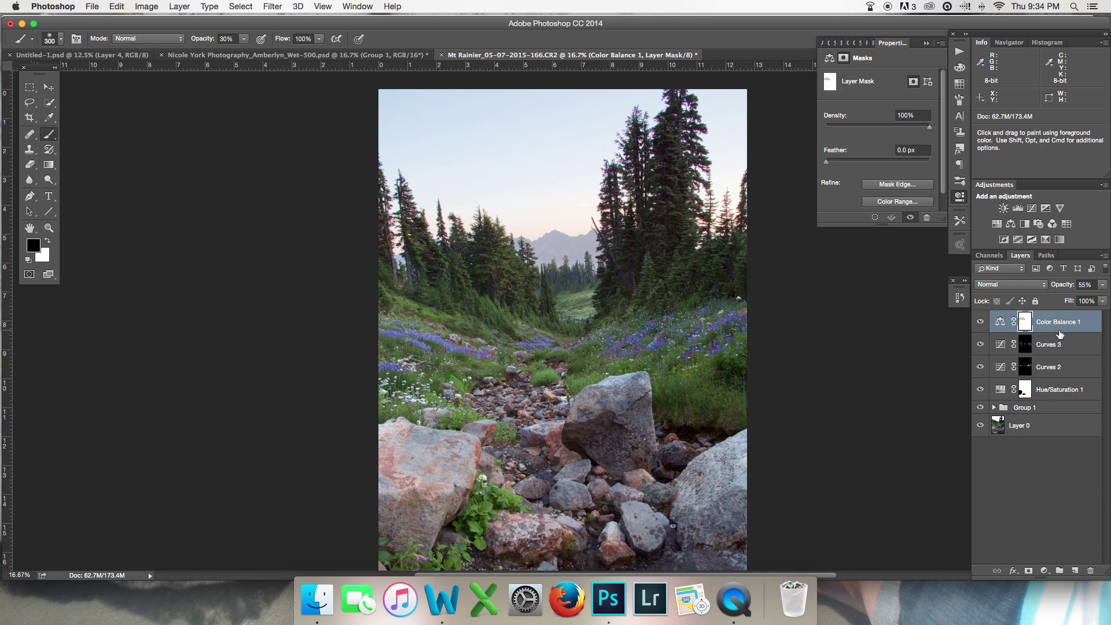
Group Color Balance 1 through Group 1 into Group 2 and compare it on and off.
{"action": "left_click", "coordinate": [1057, 409], "text": "shift"}
{"action": "key", "text": "g"}
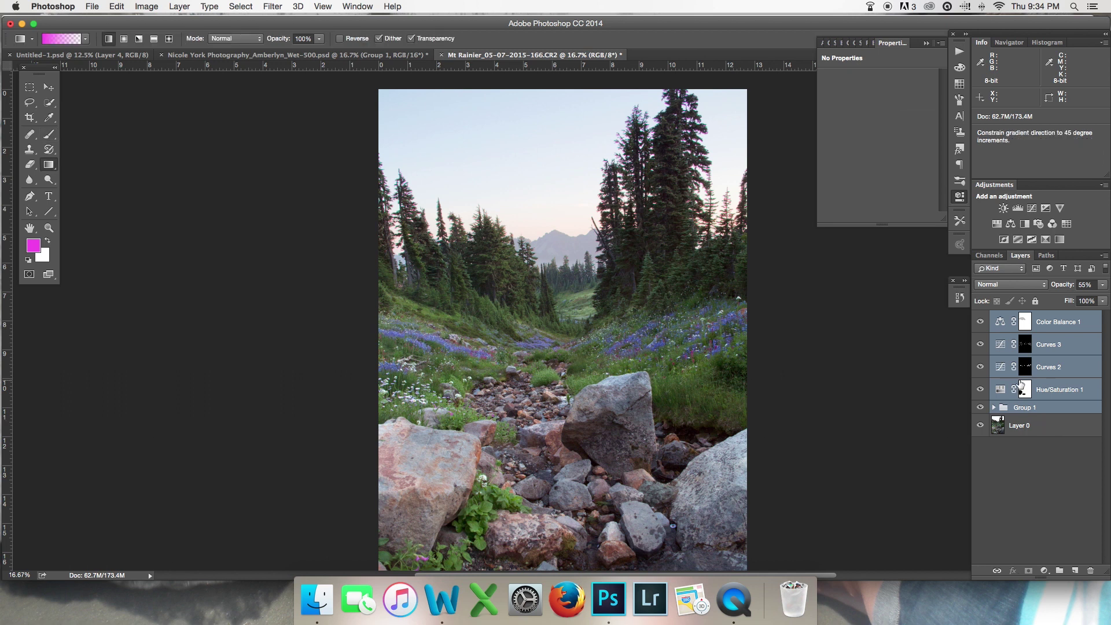
{"action": "key", "text": "super+g"}
{"action": "left_click", "coordinate": [981, 318]}
{"action": "left_click", "coordinate": [981, 317]}
{"action": "left_click", "coordinate": [981, 318]}
{"action": "left_click", "coordinate": [981, 318]}
{"action": "left_click", "coordinate": [981, 318]}
{"action": "left_click", "coordinate": [980, 317]}
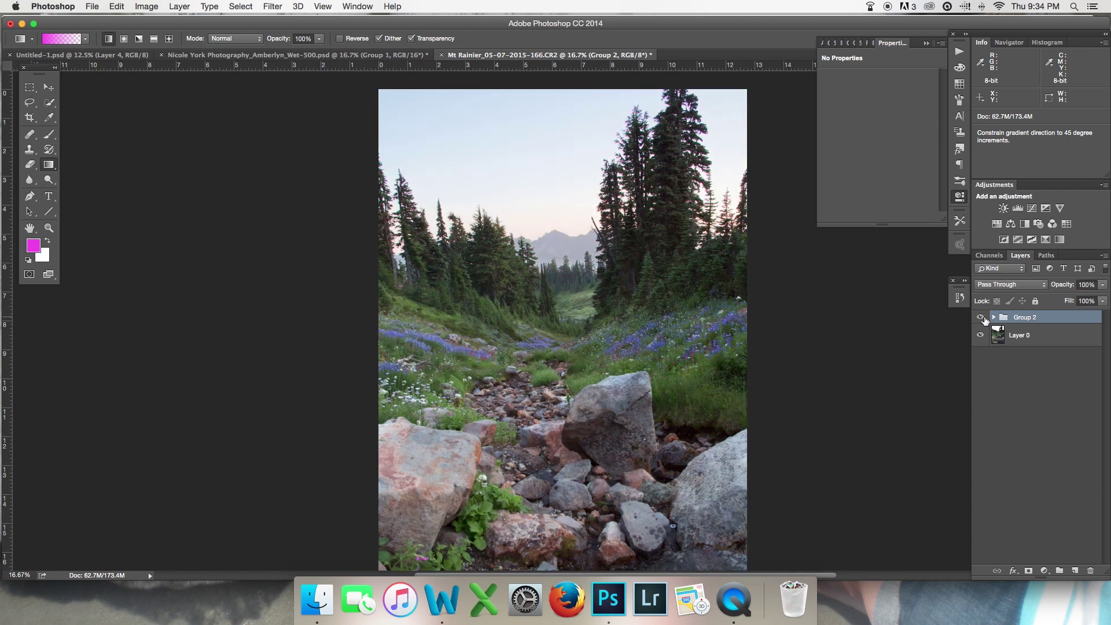
{"action": "left_click", "coordinate": [981, 318]}
{"action": "left_click", "coordinate": [982, 319]}
Zoom out to the whole photo and compare it with and without Group 2.
{"action": "key", "text": "super+bracketleft"}
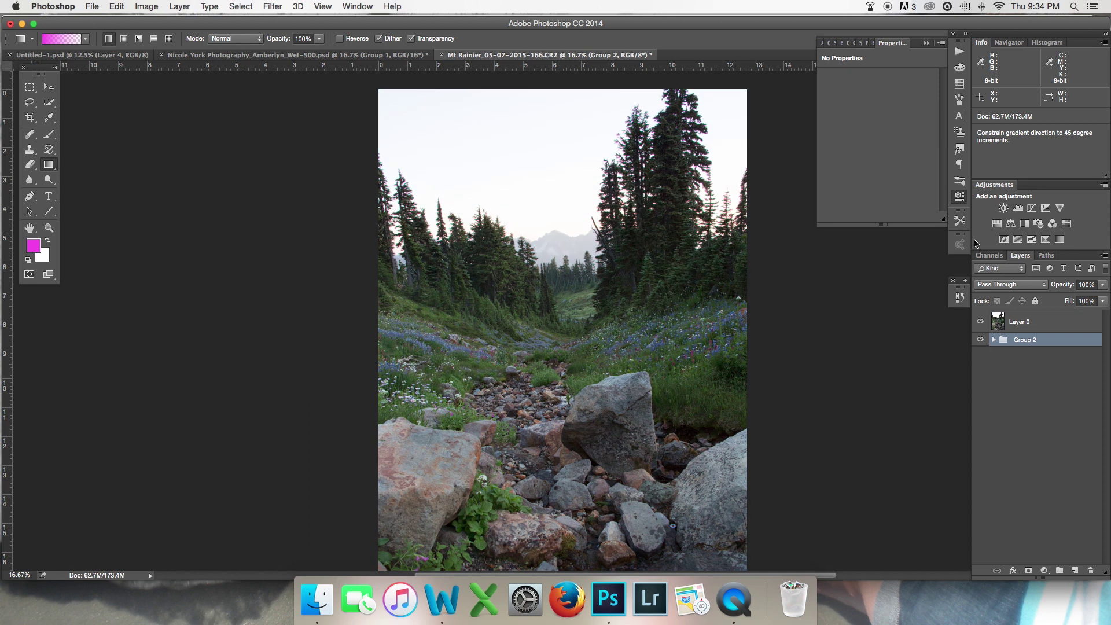
{"action": "key", "text": "super+bracketright"}
{"action": "key", "text": "super+minus"}
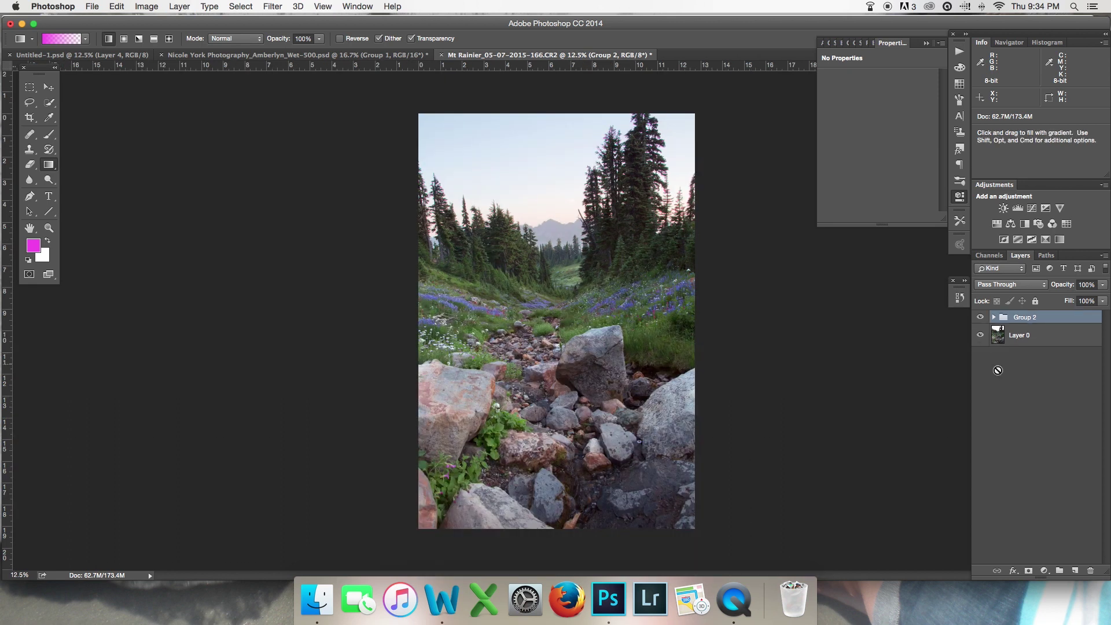
{"action": "left_click", "coordinate": [981, 322]}
{"action": "left_click", "coordinate": [981, 322]}
{"action": "left_click", "coordinate": [981, 322]}
{"action": "left_click", "coordinate": [982, 323]}
{"action": "left_click", "coordinate": [981, 323]}
{"action": "left_click", "coordinate": [982, 323]}
Expand Group 2 and raise the top point of the Curves 2 mask with a Curves adjustment.
{"action": "left_click", "coordinate": [994, 318]}
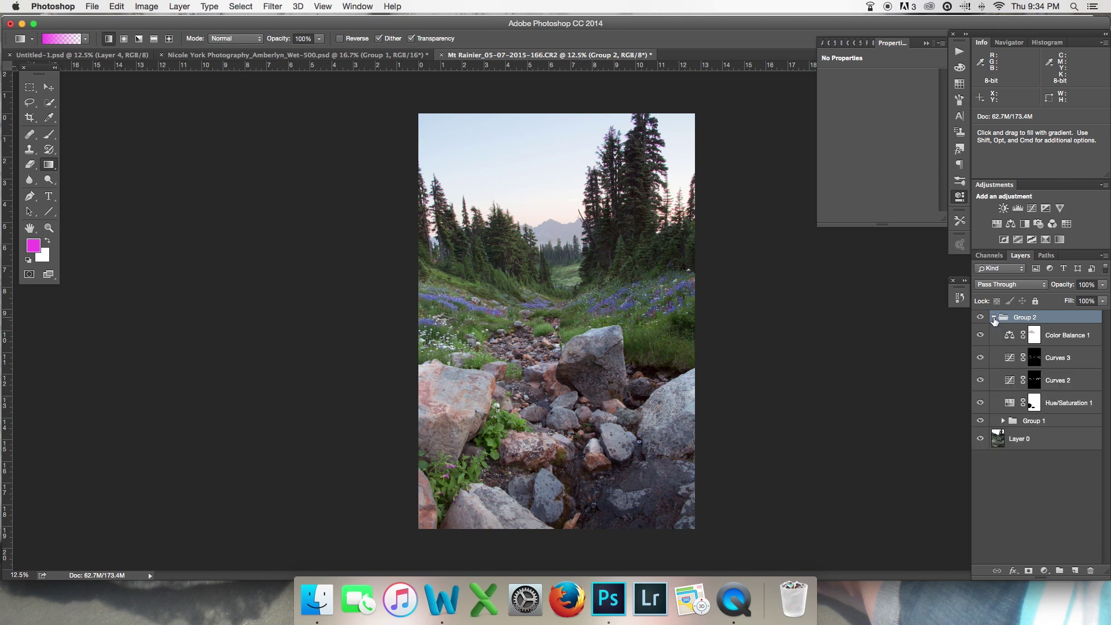
{"action": "left_click", "coordinate": [1036, 387]}
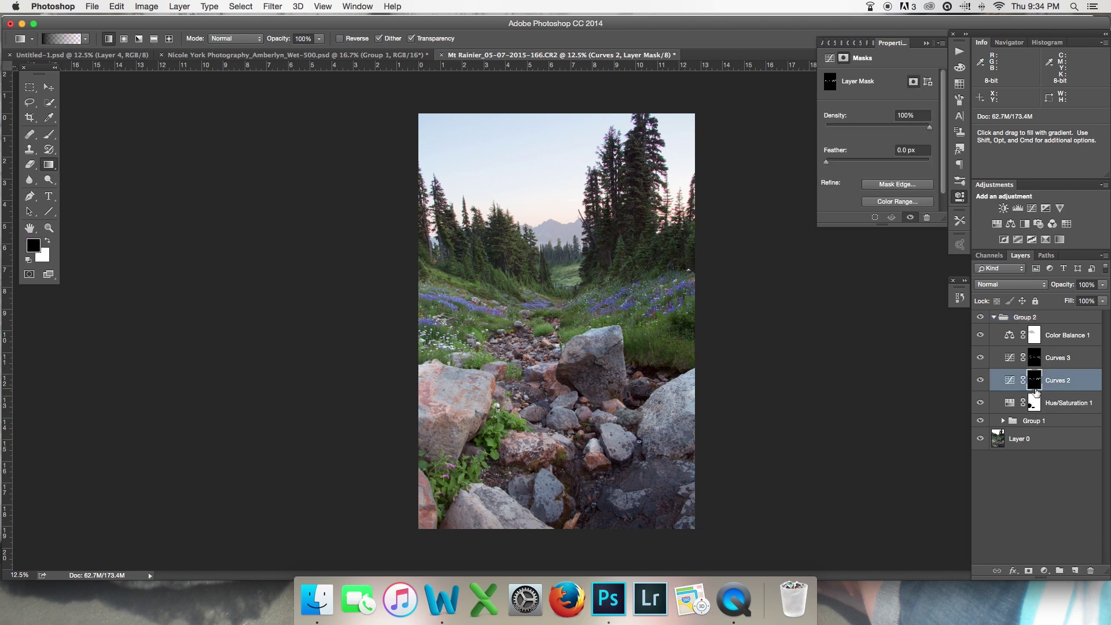
{"action": "key", "text": "super+m"}
{"action": "left_click_drag", "start_coordinate": [199, 77], "coordinate": [201, 93]}
{"action": "left_click", "coordinate": [377, 44]}
{"action": "key", "text": "g"}
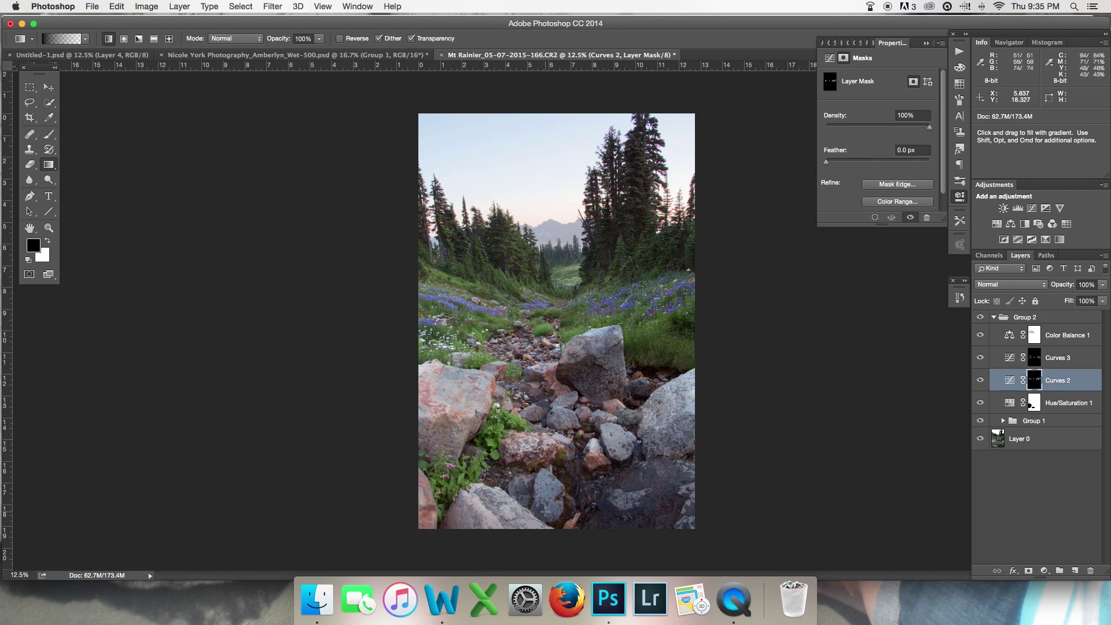
Duplicate Layer 0 and add a white layer mask to Layer 0 copy.
{"action": "left_click", "coordinate": [1005, 424]}
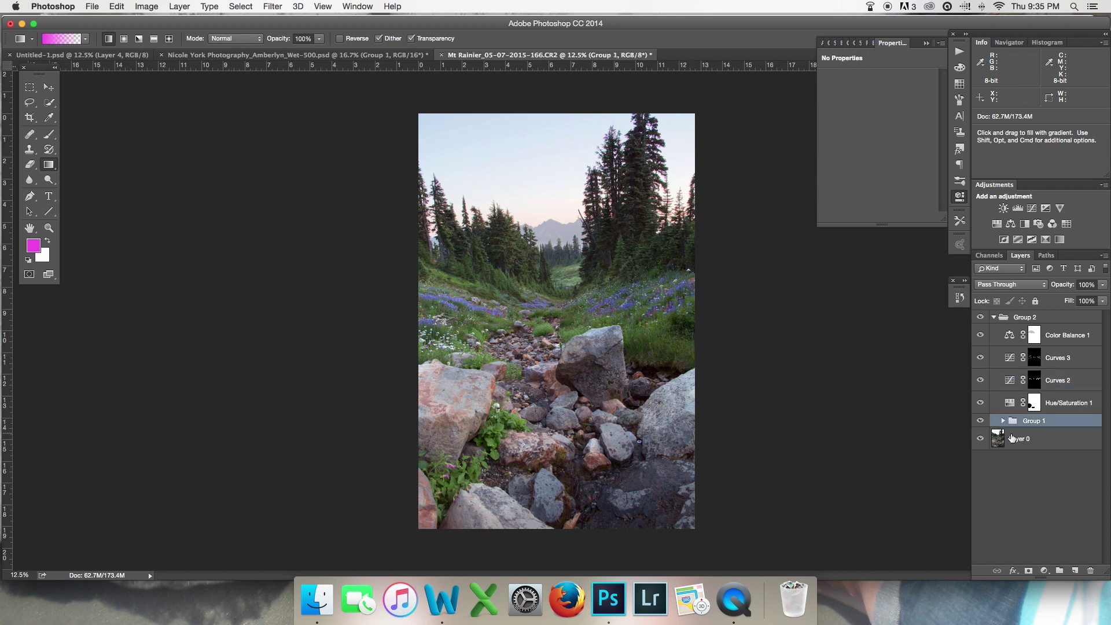
{"action": "left_click", "coordinate": [1009, 440]}
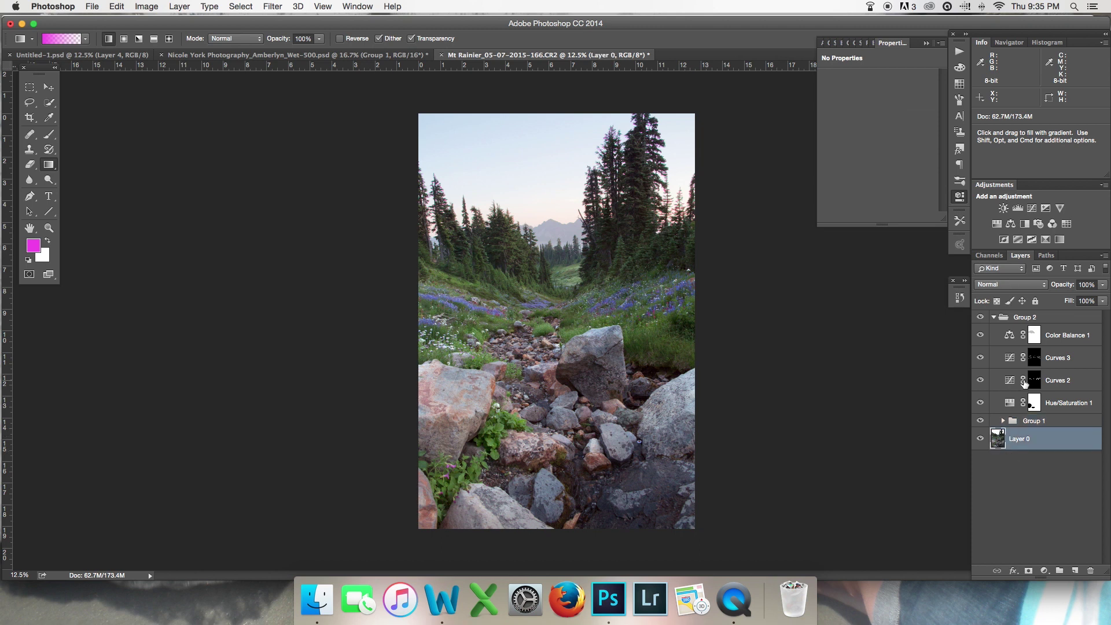
{"action": "key", "text": "super+j"}
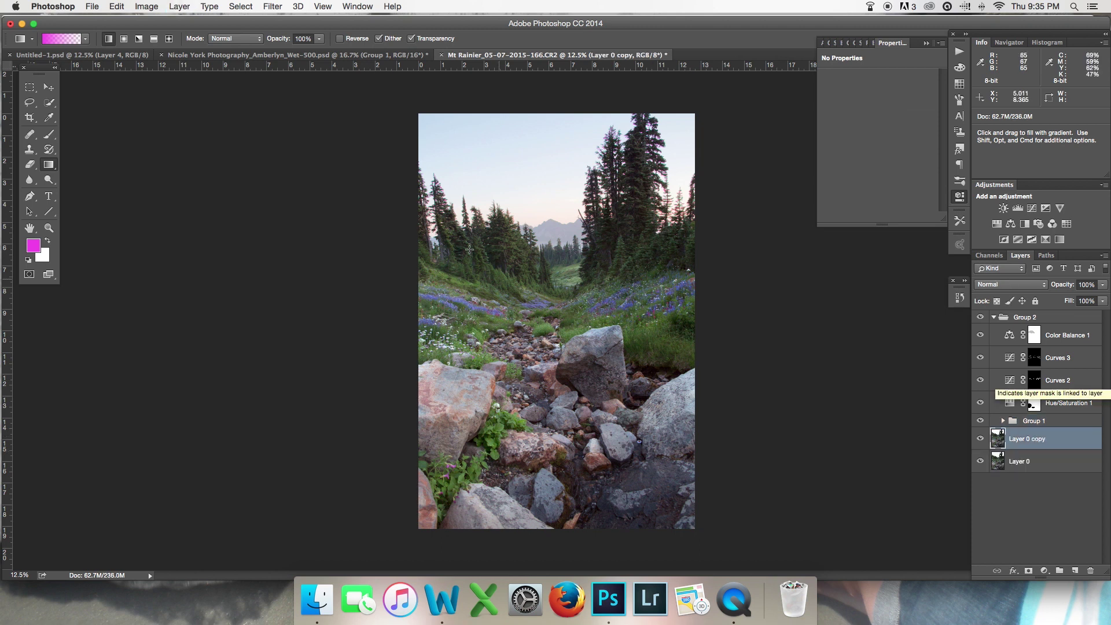
{"action": "left_click", "coordinate": [116, 7]}
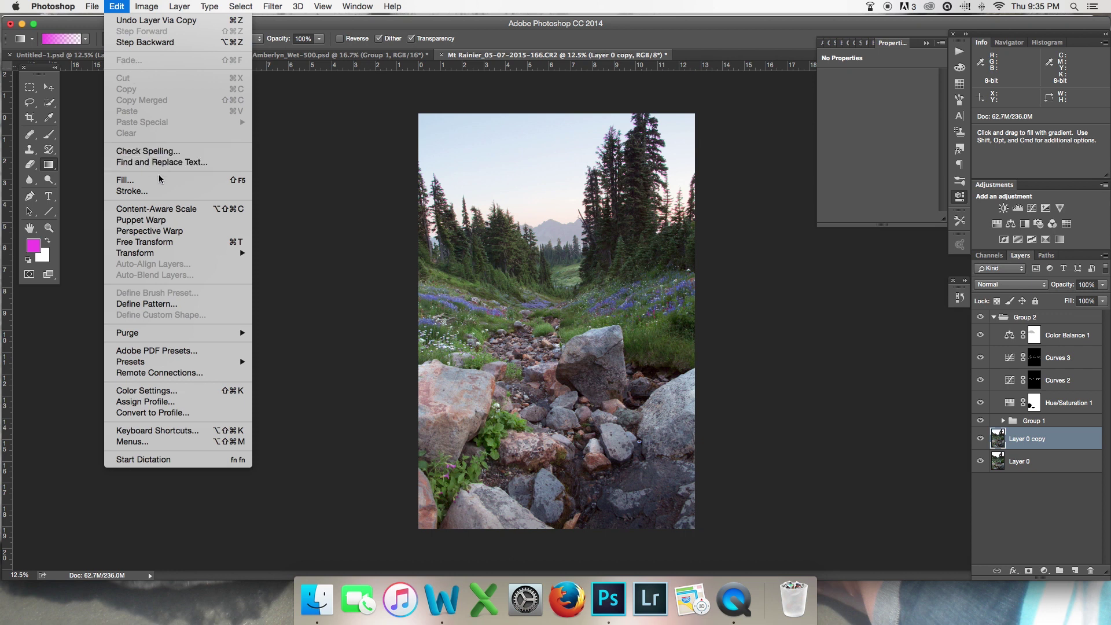
{"action": "mouse_move", "coordinate": [147, 7]}
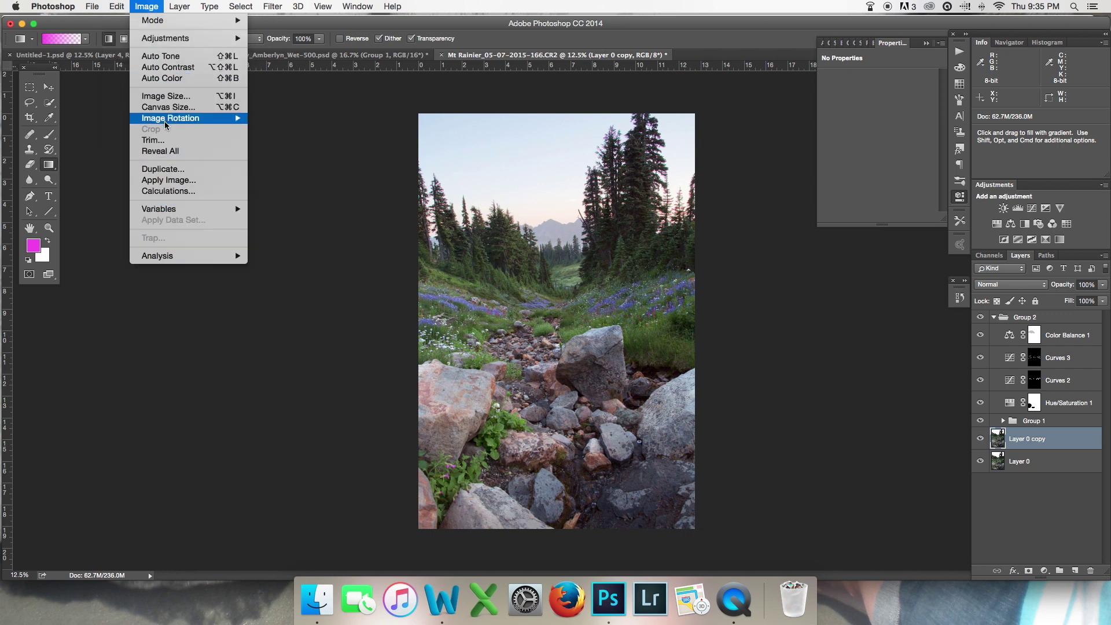
{"action": "left_click", "coordinate": [355, 227]}
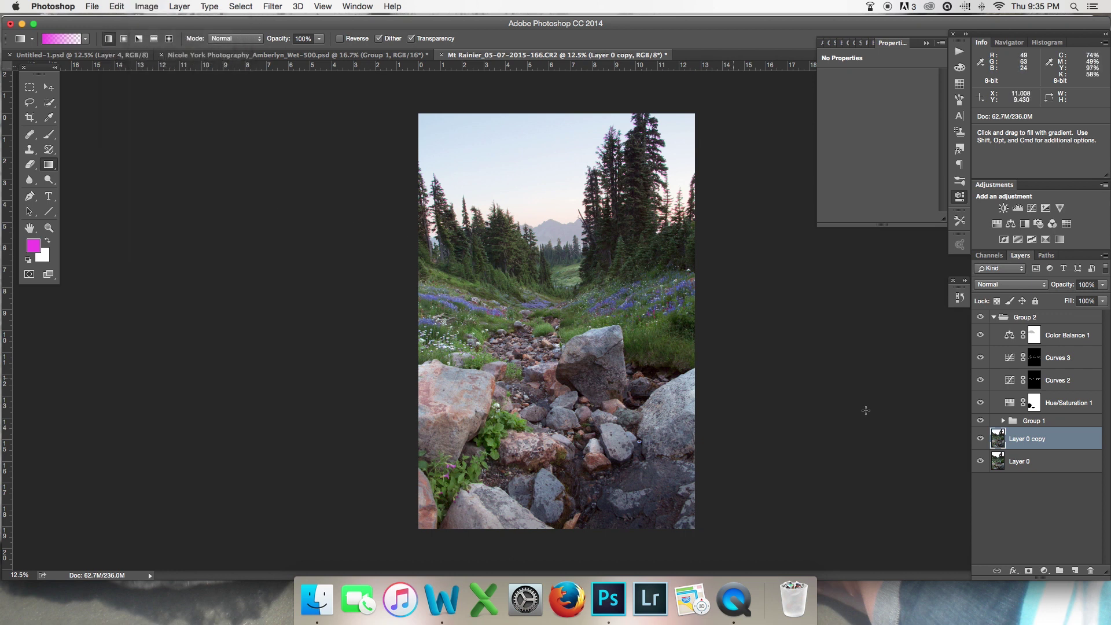
{"action": "left_click", "coordinate": [1029, 571]}
{"action": "left_click", "coordinate": [117, 7]}
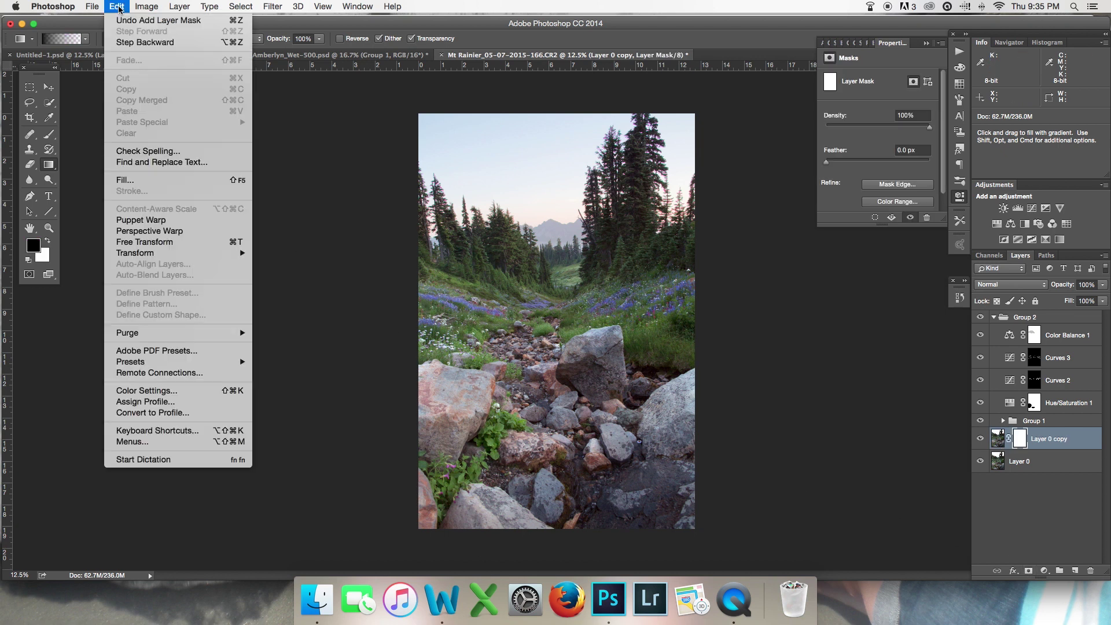
Apply Layer 0 into Layer 0 copy's mask with Apply Image.
{"action": "mouse_move", "coordinate": [146, 7]}
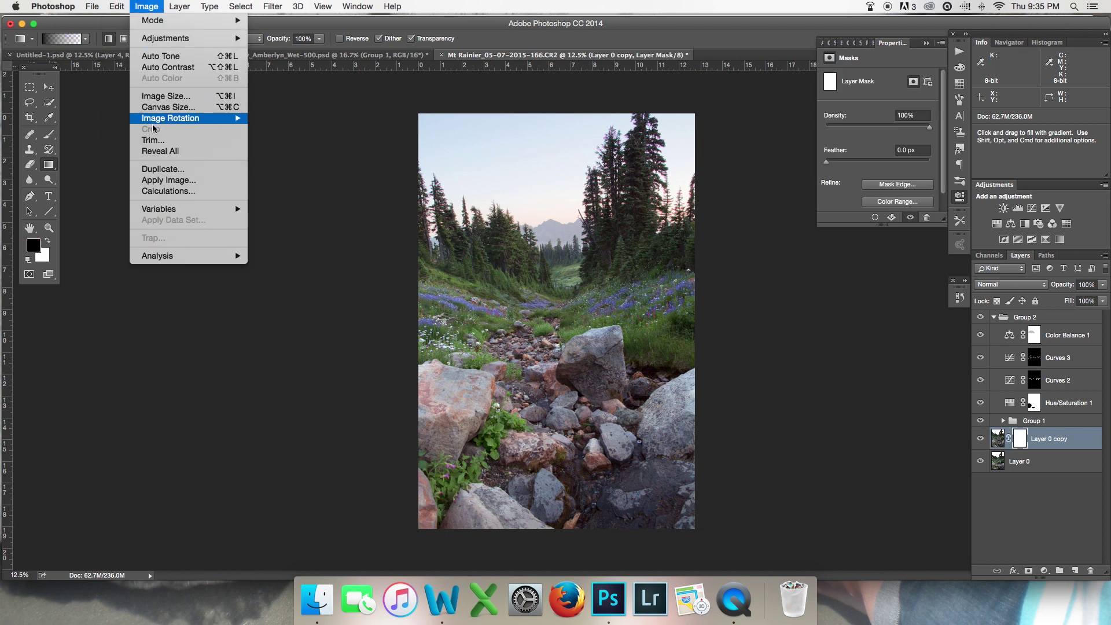
{"action": "left_click", "coordinate": [169, 183]}
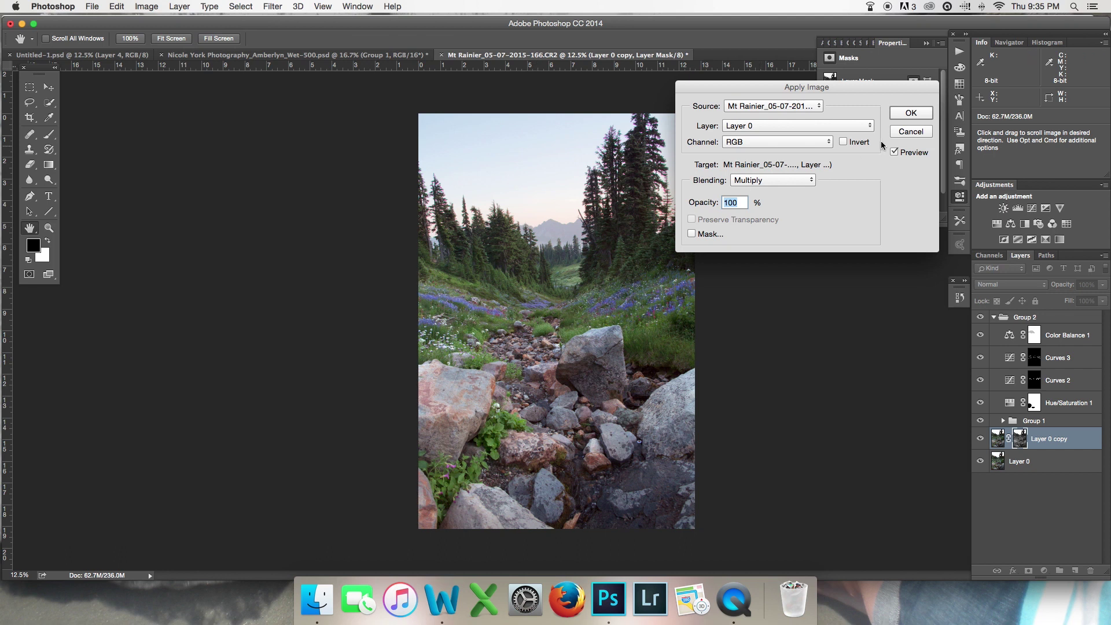
{"action": "left_click", "coordinate": [906, 113]}
{"action": "key", "text": "g"}
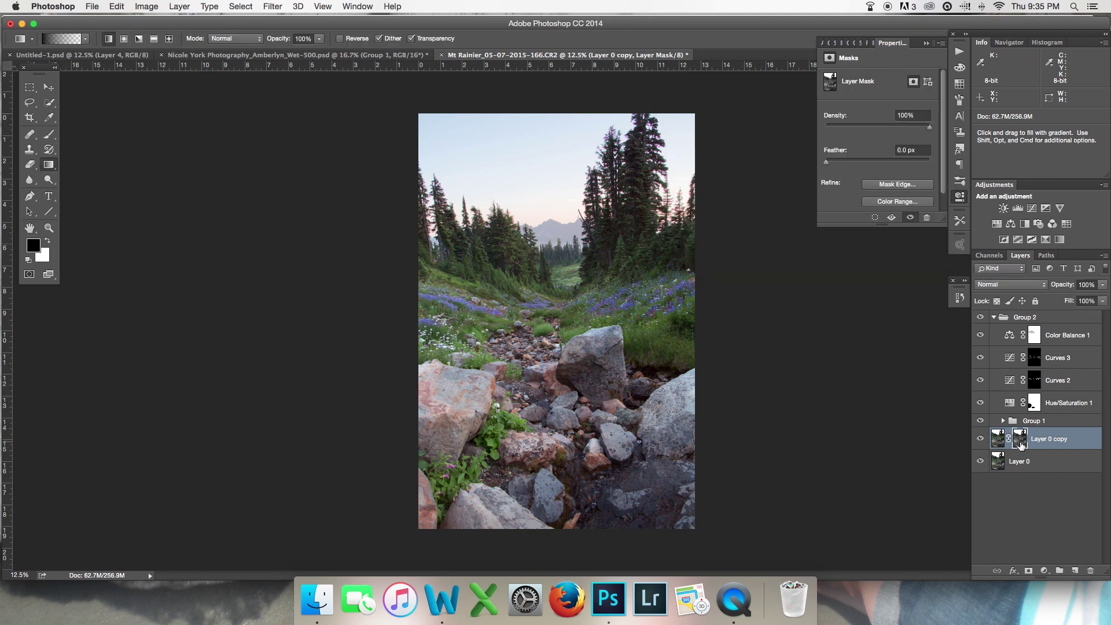
Inspect the mask alone in grayscale at 50% on the rocks, then as a red overlay.
{"action": "left_click", "coordinate": [1023, 445], "text": "alt"}
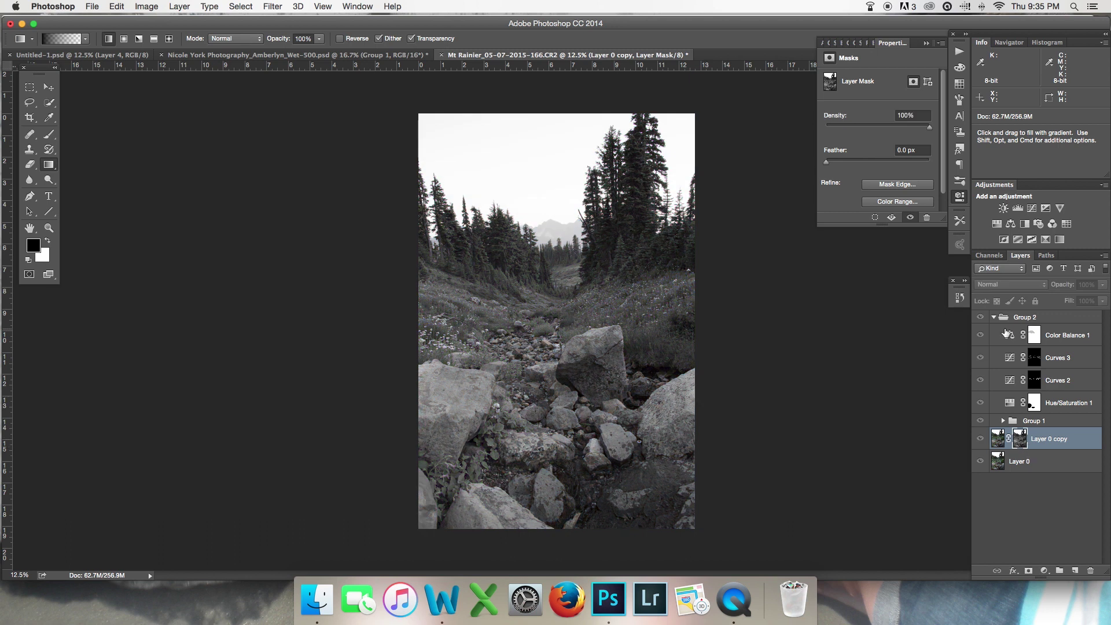
{"action": "key", "text": "super+equal"}
{"action": "key", "text": "super+equal"}
{"action": "key", "text": "super+equal"}
{"action": "key", "text": "super+equal"}
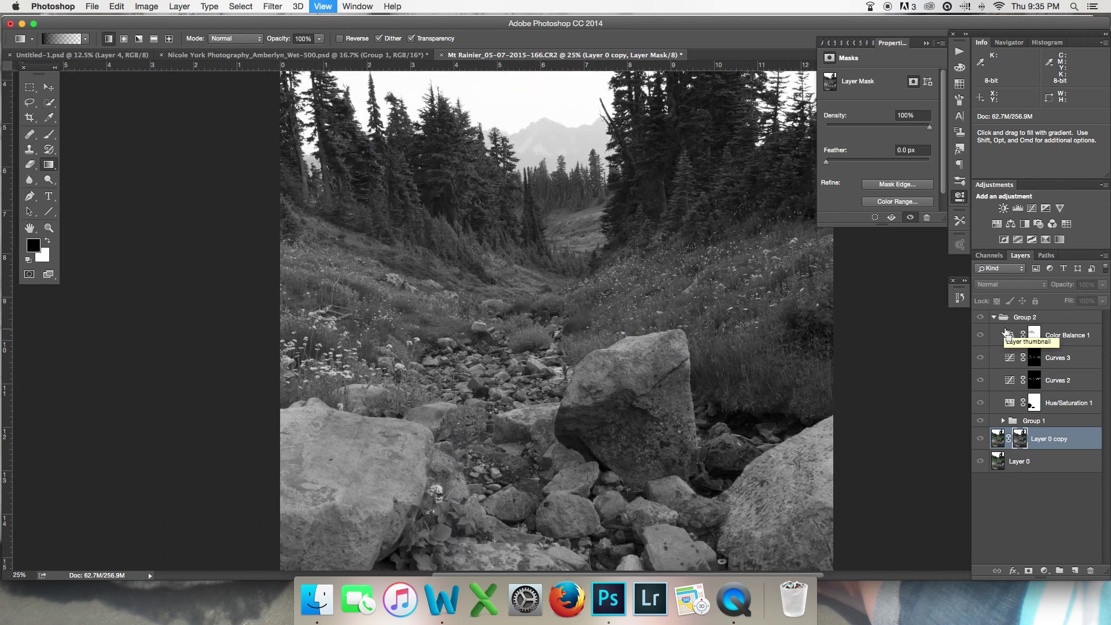
{"action": "scroll", "coordinate": [578, 463], "scroll_direction": "down", "scroll_amount": 5}
{"action": "scroll", "coordinate": [579, 463], "scroll_direction": "left", "scroll_amount": 2}
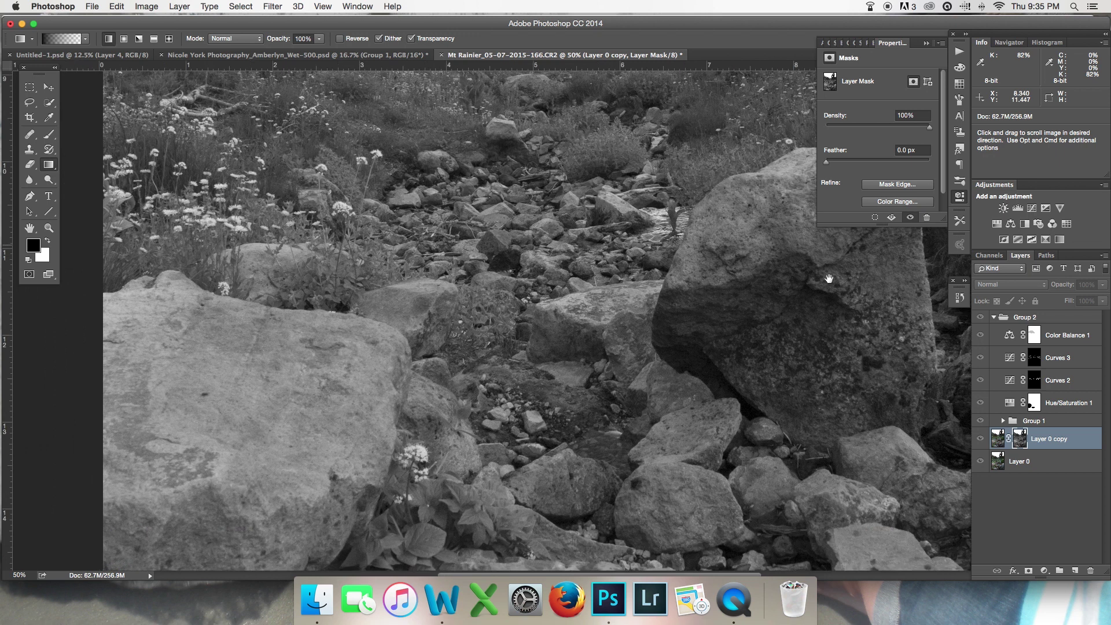
{"action": "key", "text": "super+bracketright"}
{"action": "key", "text": "backslash"}
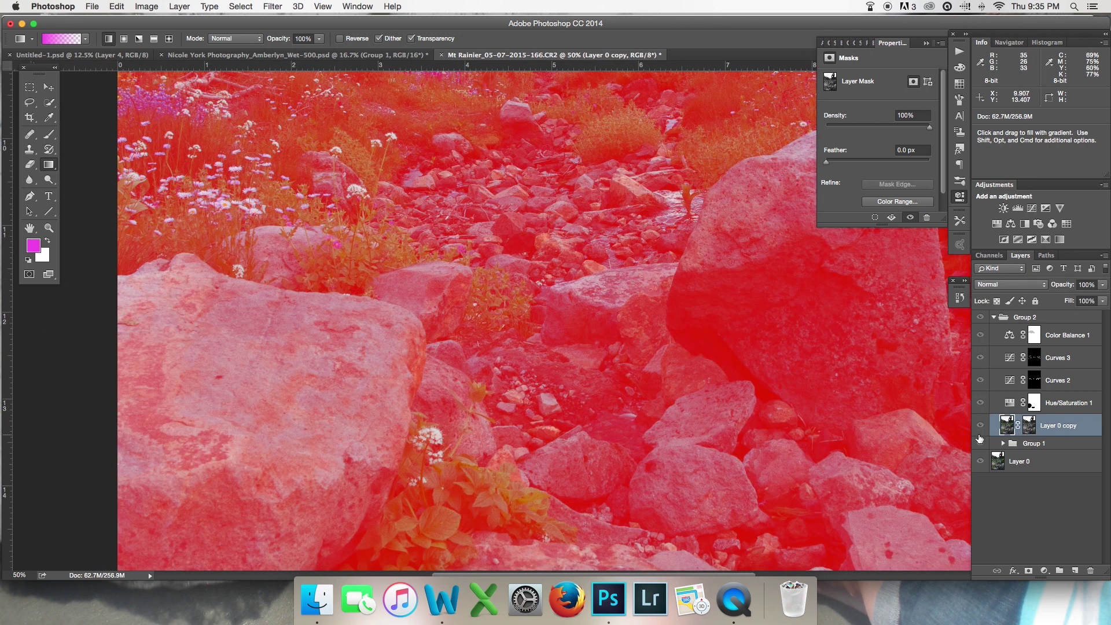
{"action": "key", "text": "super+bracketleft"}
Delete the Bring Forward and Apply Image states in History and target Layer 0 copy's mask.
{"action": "left_click", "coordinate": [960, 300]}
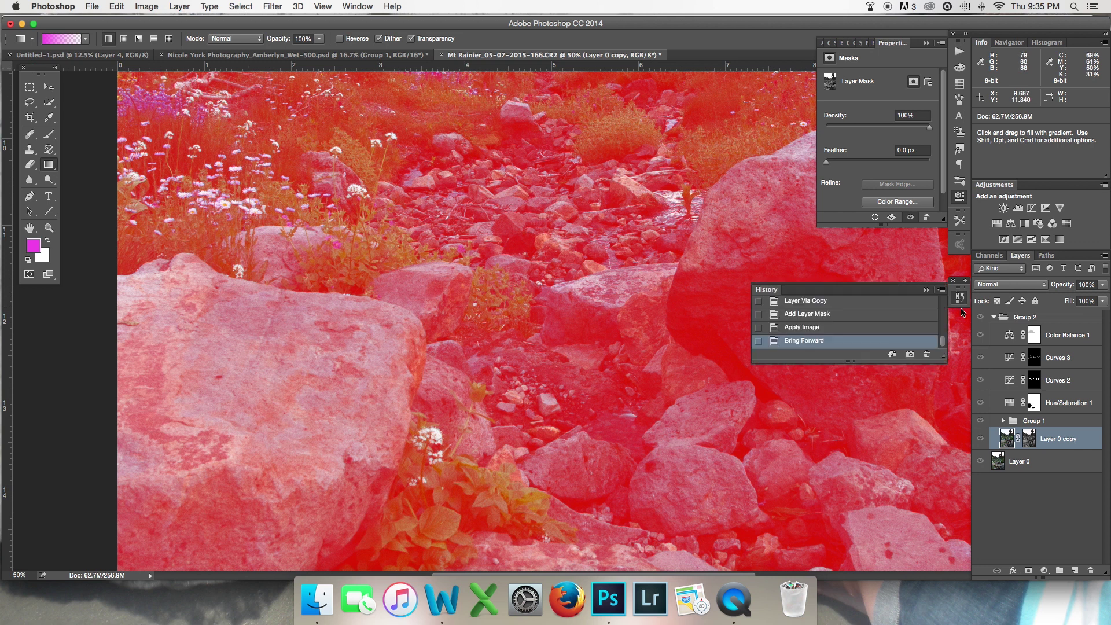
{"action": "left_click", "coordinate": [927, 355]}
{"action": "key", "text": "Return"}
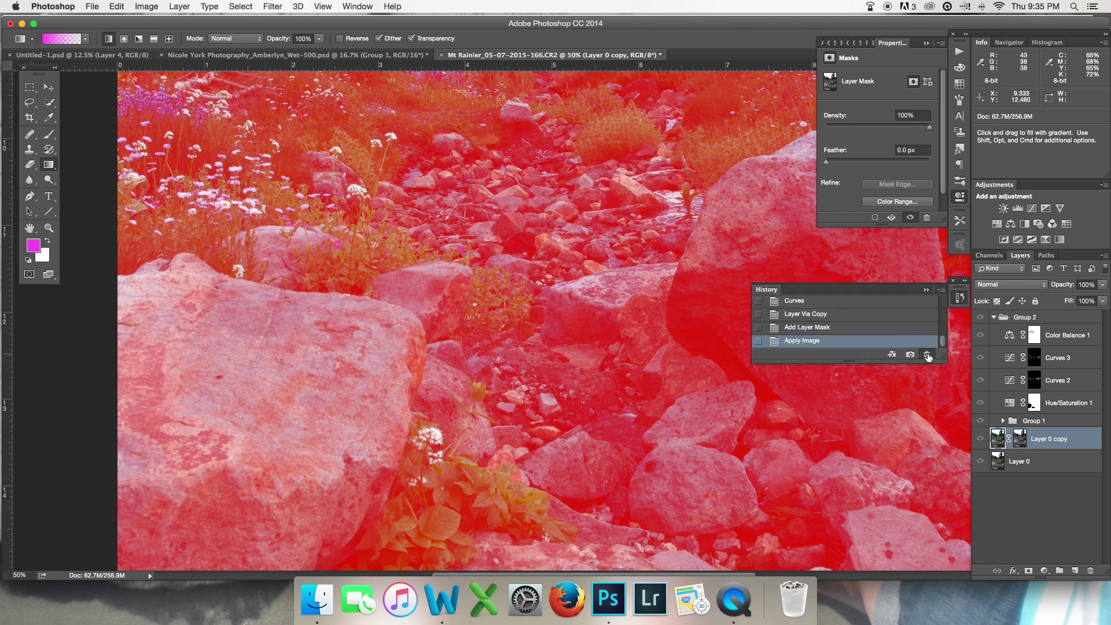
{"action": "left_click", "coordinate": [927, 355]}
{"action": "key", "text": "Return"}
{"action": "left_click", "coordinate": [1020, 439]}
{"action": "key", "text": "d"}
{"action": "left_click_drag", "start_coordinate": [813, 376], "coordinate": [781, 373]}
{"action": "key", "text": "backslash"}
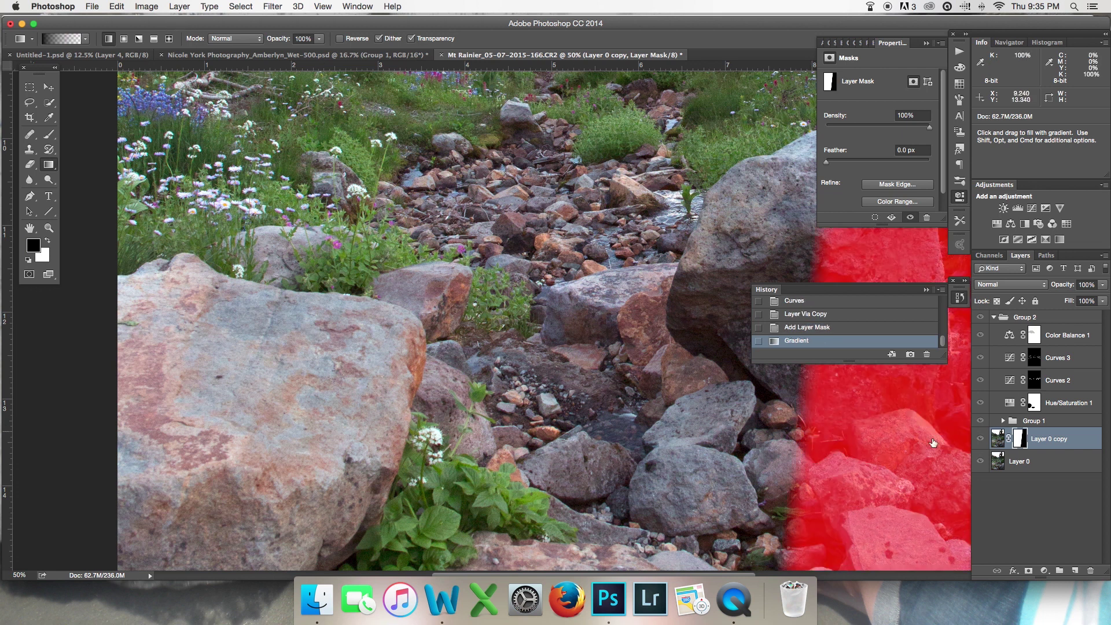
{"action": "left_click_drag", "start_coordinate": [906, 348], "coordinate": [928, 356]}
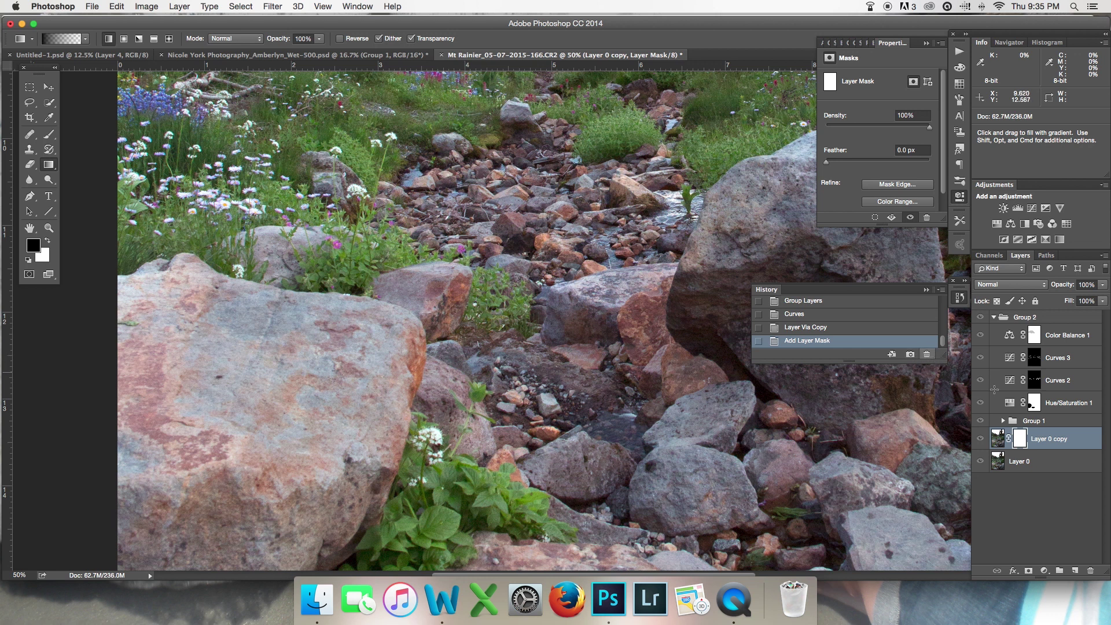
{"action": "left_click", "coordinate": [149, 7]}
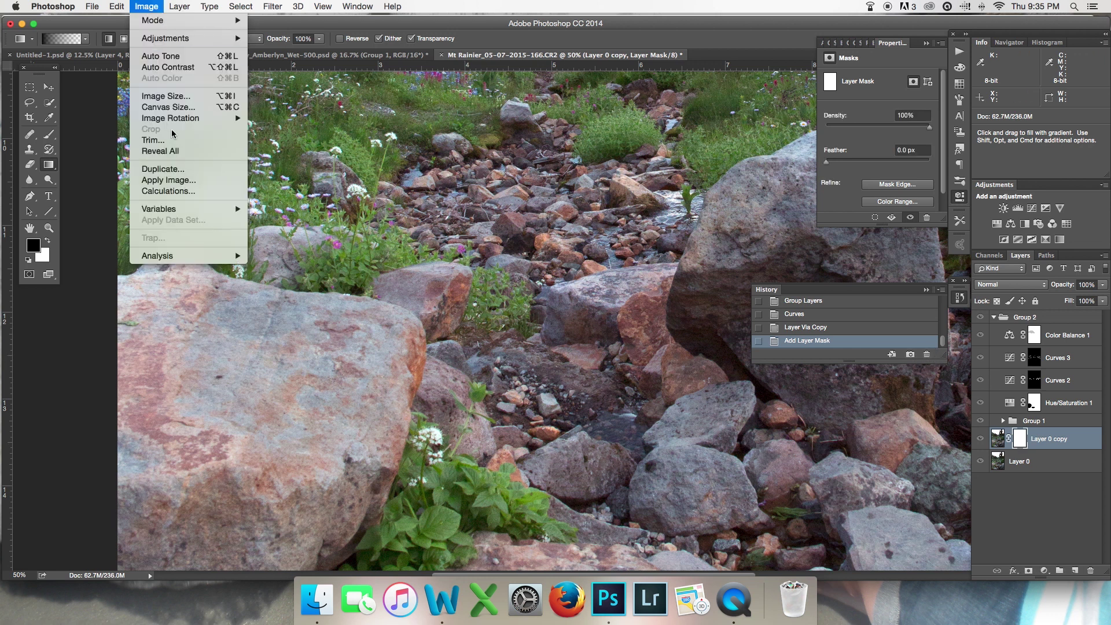
{"action": "left_click", "coordinate": [187, 193]}
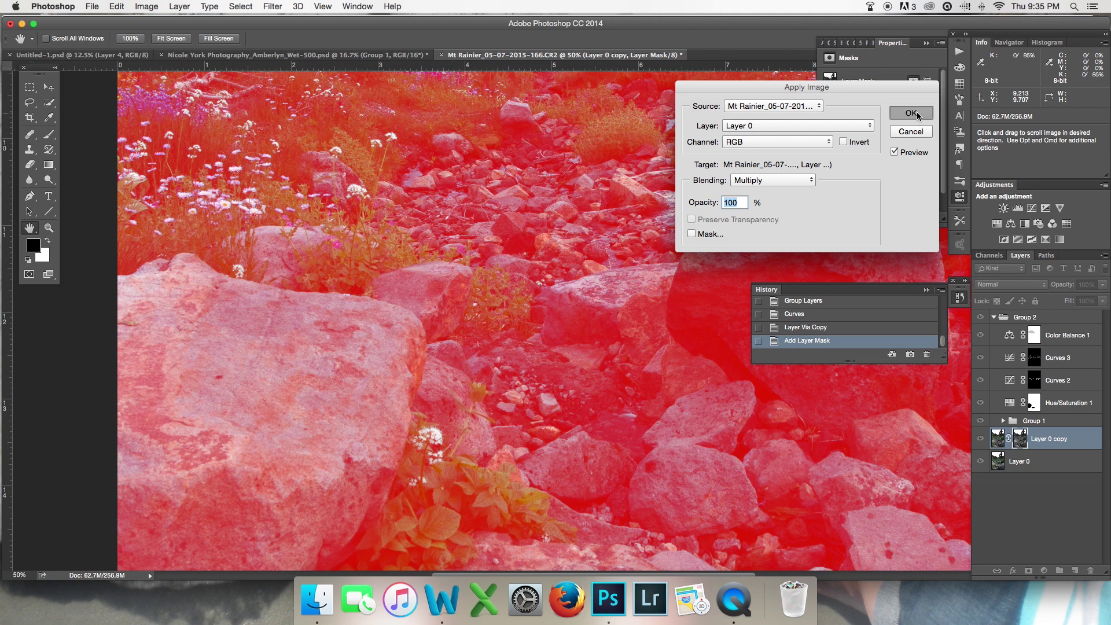
{"action": "left_click", "coordinate": [918, 114]}
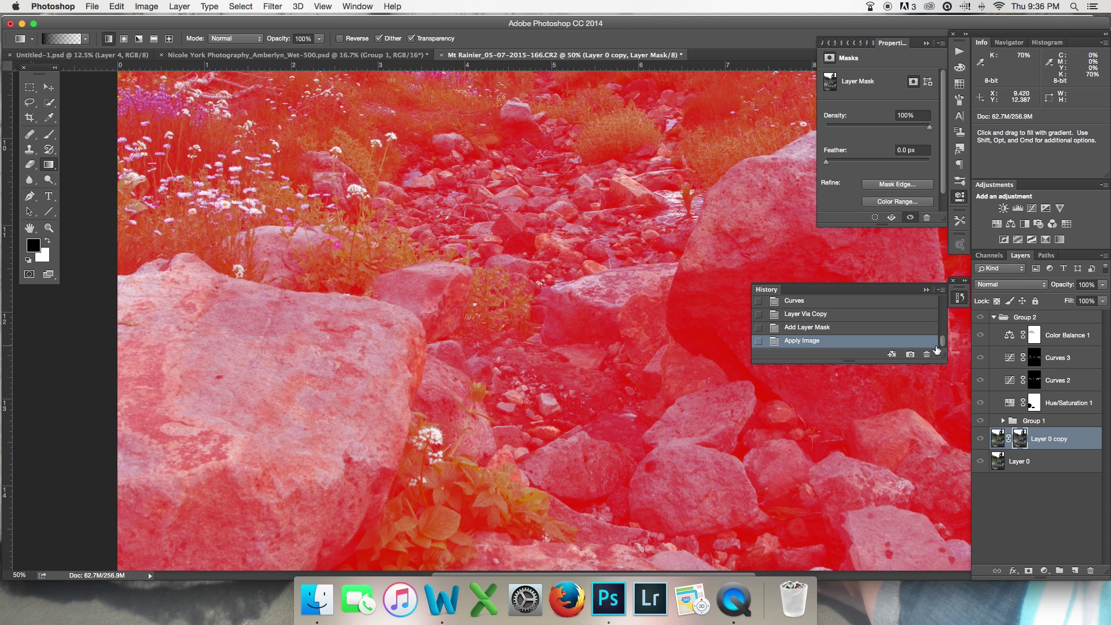
{"action": "key", "text": "q"}
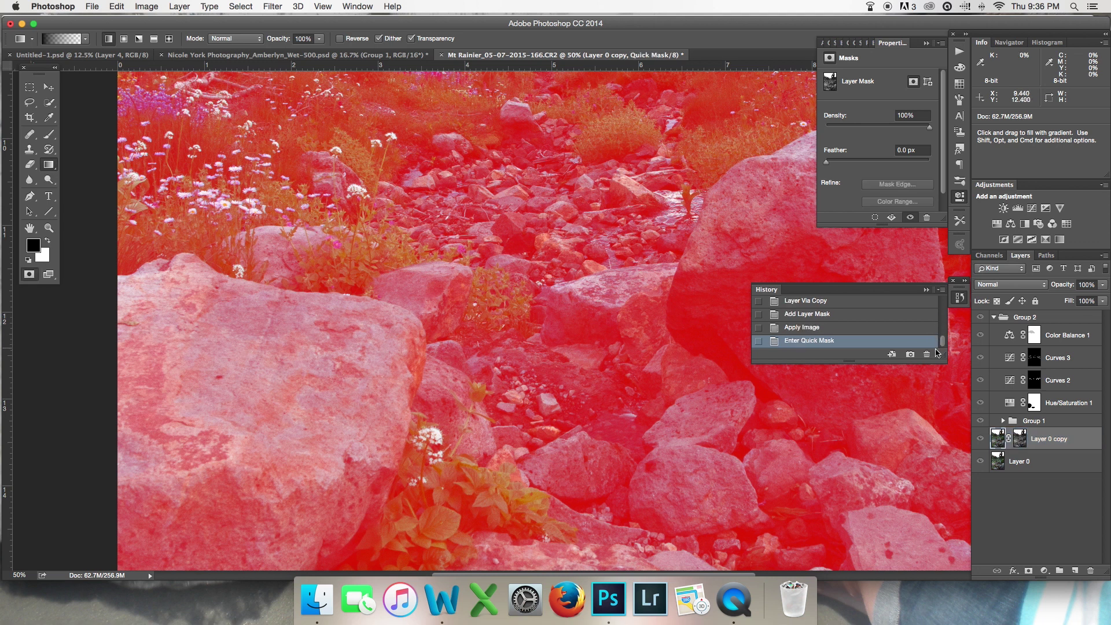
{"action": "key", "text": "q"}
{"action": "left_click", "coordinate": [927, 354]}
{"action": "key", "text": "Return"}
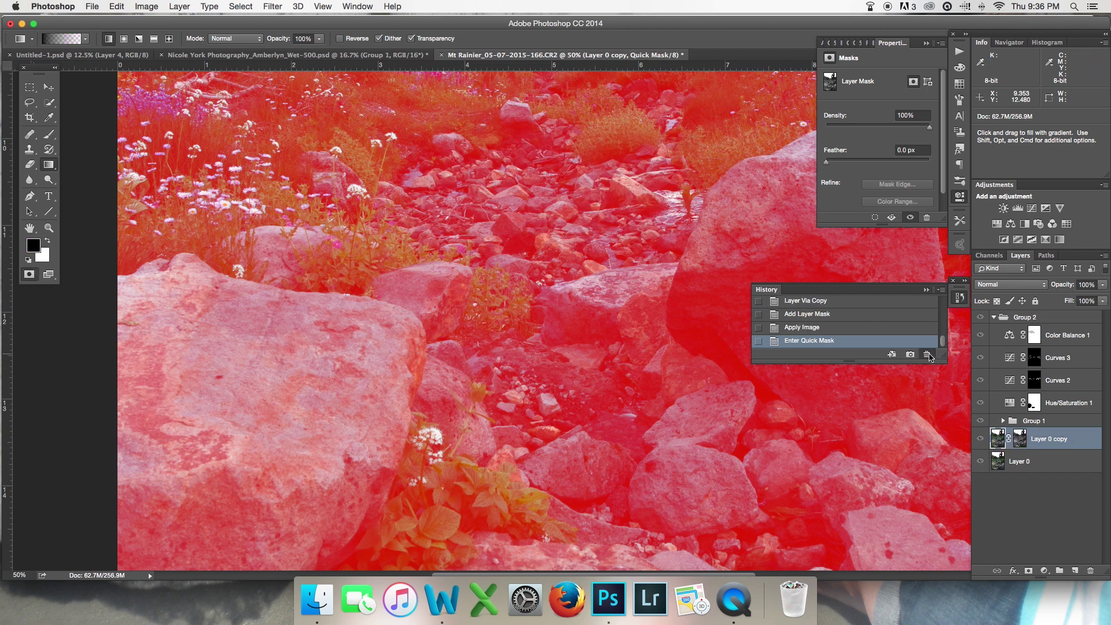
{"action": "left_click", "coordinate": [928, 354]}
{"action": "left_click", "coordinate": [928, 354]}
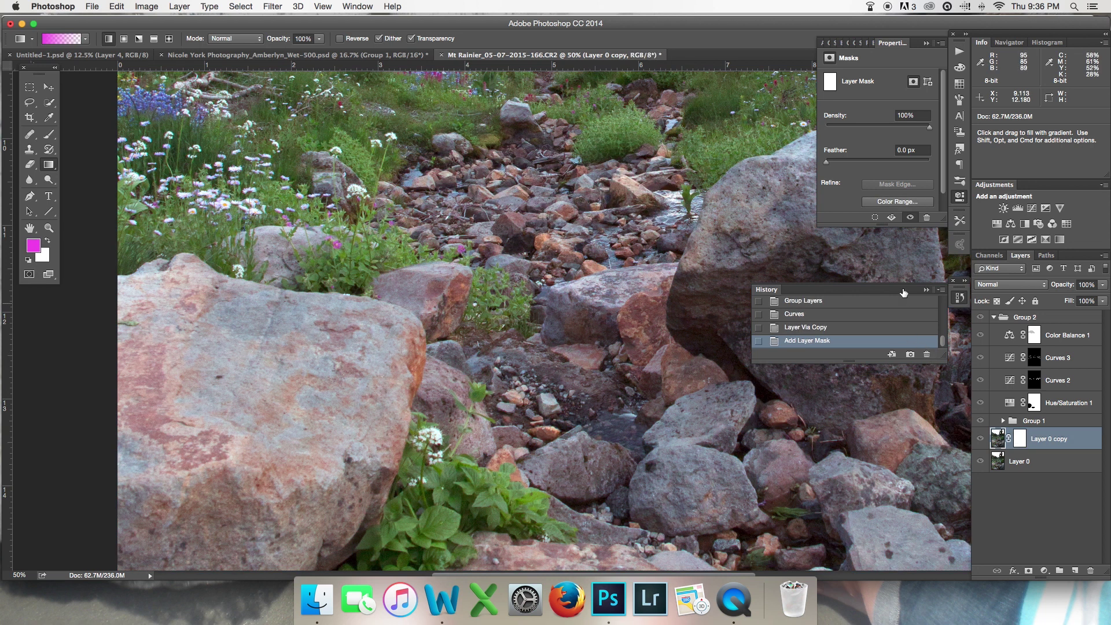
{"action": "left_click", "coordinate": [1020, 439]}
{"action": "key", "text": "d"}
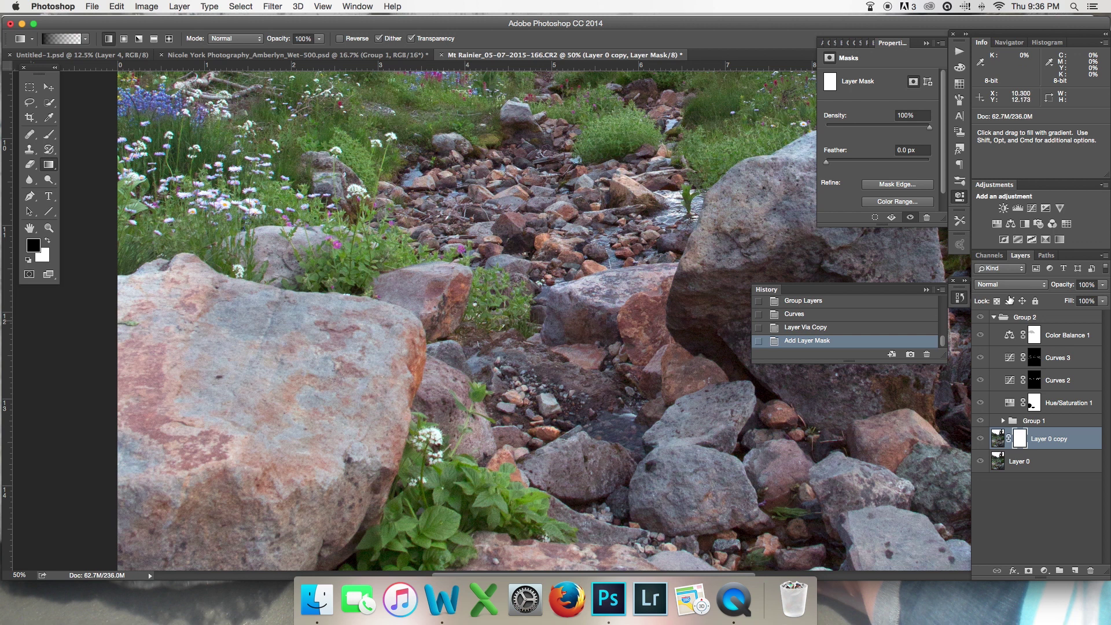
{"action": "left_click", "coordinate": [927, 290]}
{"action": "key", "text": "b"}
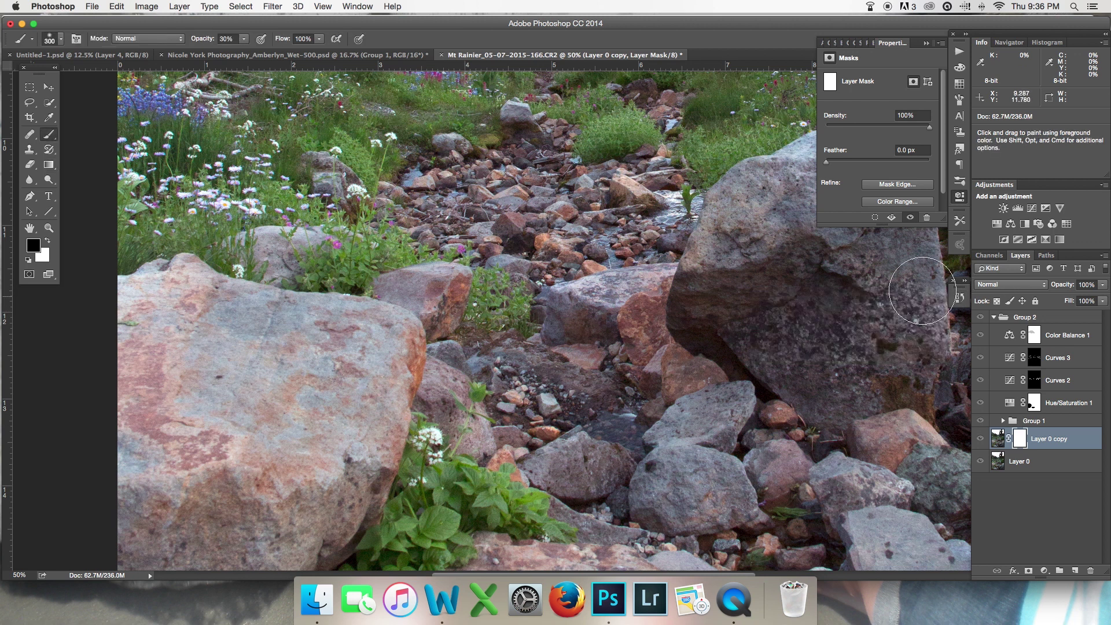
Cancel Apply Image, shrink the brush to 150, and delete Layer 0 copy with its mask.
{"action": "left_click", "coordinate": [146, 7]}
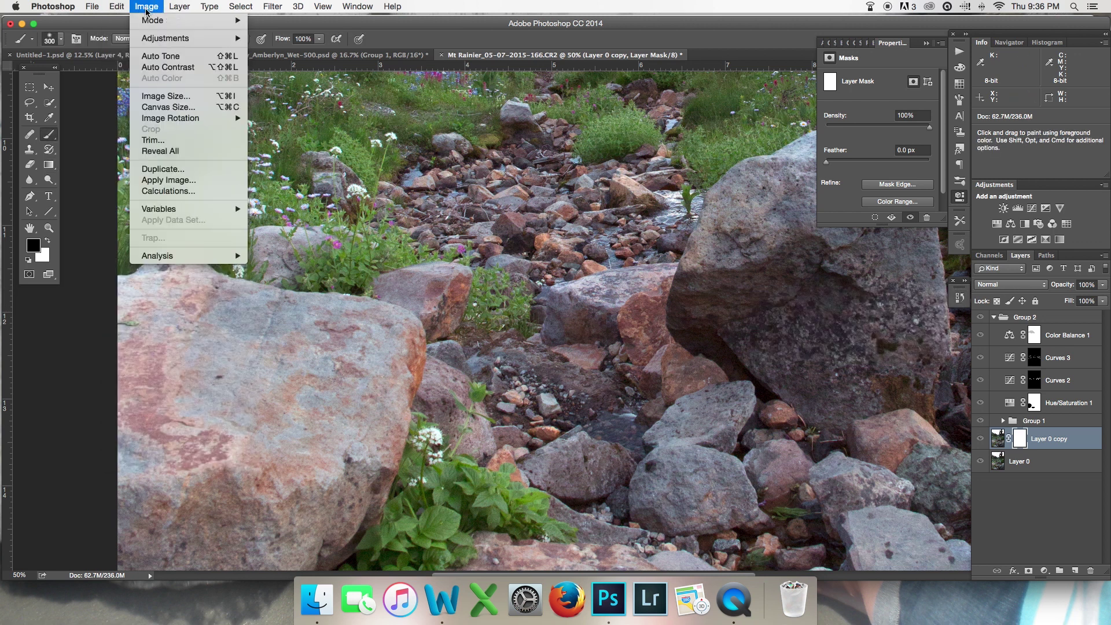
{"action": "left_click", "coordinate": [173, 180]}
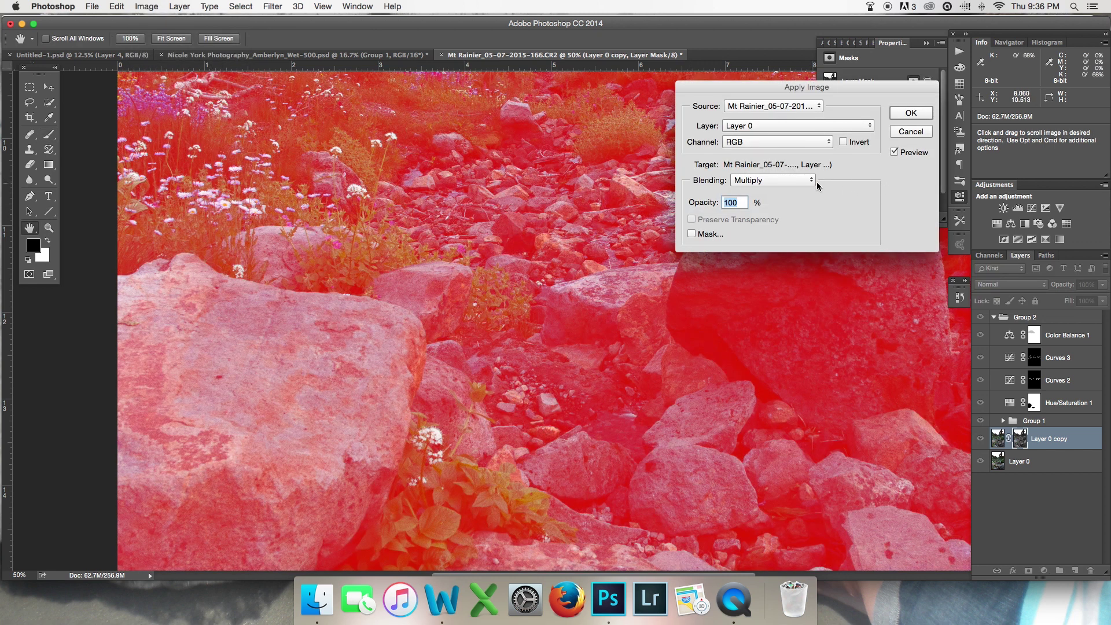
{"action": "left_click", "coordinate": [913, 133]}
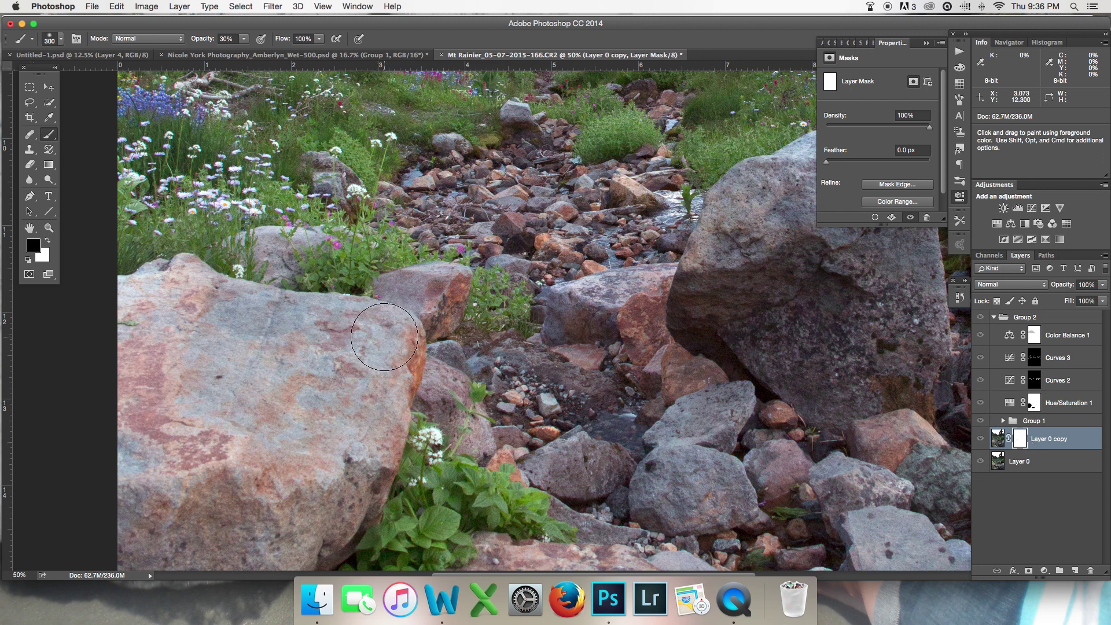
{"action": "key", "text": "bracketleft"}
{"action": "key", "text": "bracketleft"}
{"action": "key", "text": "bracketleft"}
{"action": "key", "text": "bracketleft"}
{"action": "key", "text": "BackSpace"}
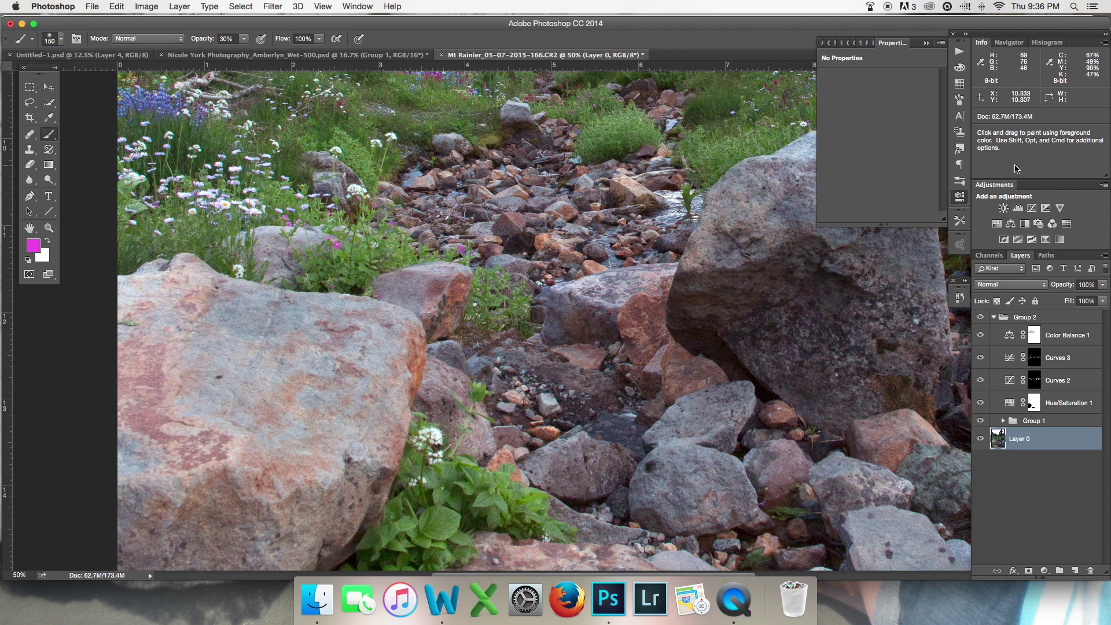
Zoom out, collapse Group 2, and toggle its visibility repeatedly, ending with it shown.
{"action": "key", "text": "super+minus"}
{"action": "key", "text": "super+minus"}
{"action": "key", "text": "super+minus"}
{"action": "key", "text": "super+minus"}
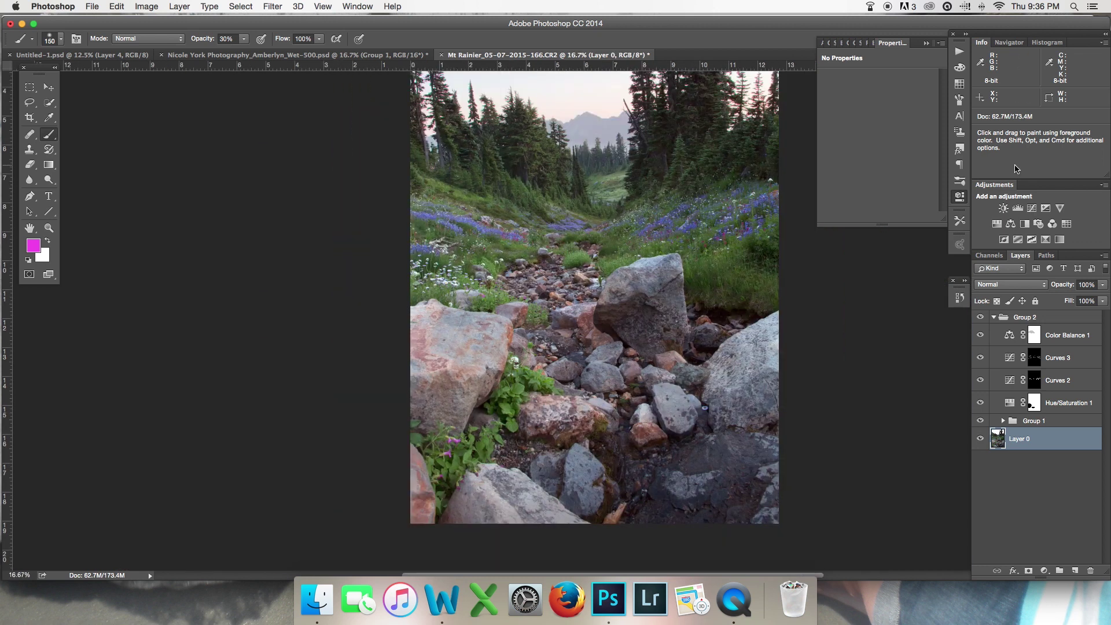
{"action": "left_click", "coordinate": [994, 318]}
{"action": "left_click", "coordinate": [981, 318]}
{"action": "left_click", "coordinate": [982, 318]}
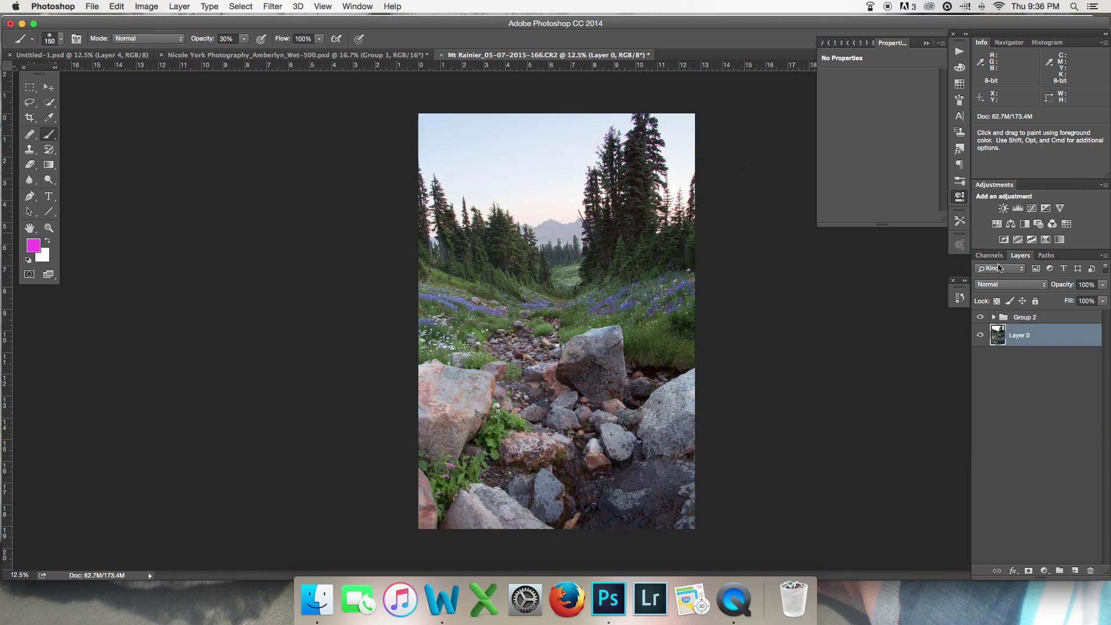
{"action": "left_click", "coordinate": [982, 318]}
{"action": "left_click", "coordinate": [981, 318]}
{"action": "left_click", "coordinate": [981, 317]}
{"action": "left_click", "coordinate": [981, 318]}
{"action": "left_click", "coordinate": [982, 318]}
{"action": "left_click", "coordinate": [983, 318]}
{"action": "left_click", "coordinate": [983, 317]}
{"action": "left_click", "coordinate": [982, 318]}
{"action": "left_click", "coordinate": [983, 318]}
{"action": "left_click", "coordinate": [984, 318]}
{"action": "left_click", "coordinate": [984, 317]}
{"action": "left_click", "coordinate": [983, 317]}
{"action": "left_click", "coordinate": [982, 317]}
{"action": "left_click", "coordinate": [983, 317]}
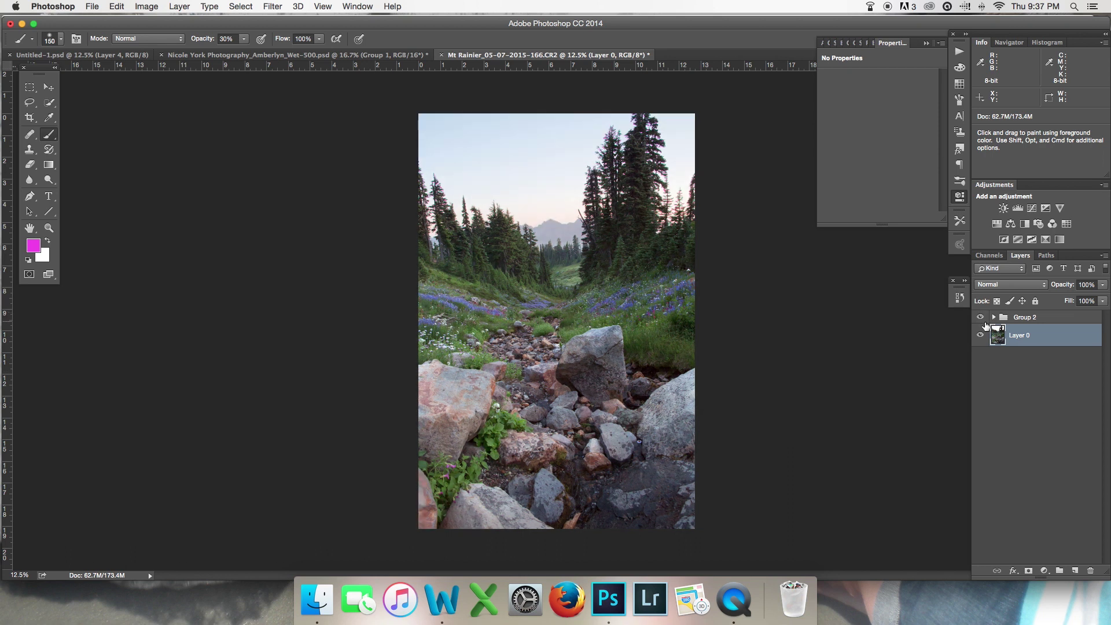